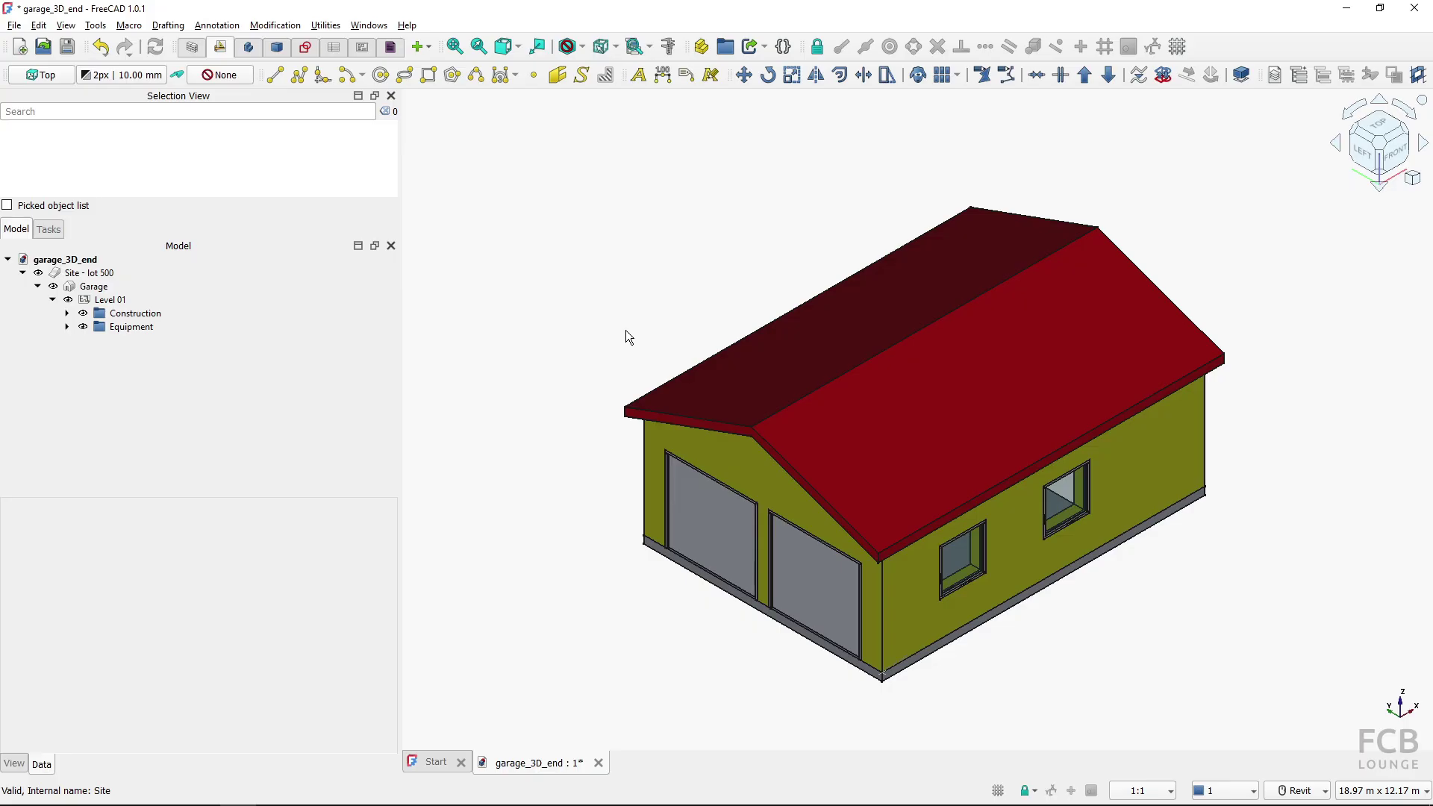
click(47, 78)
click(192, 51)
click(188, 48)
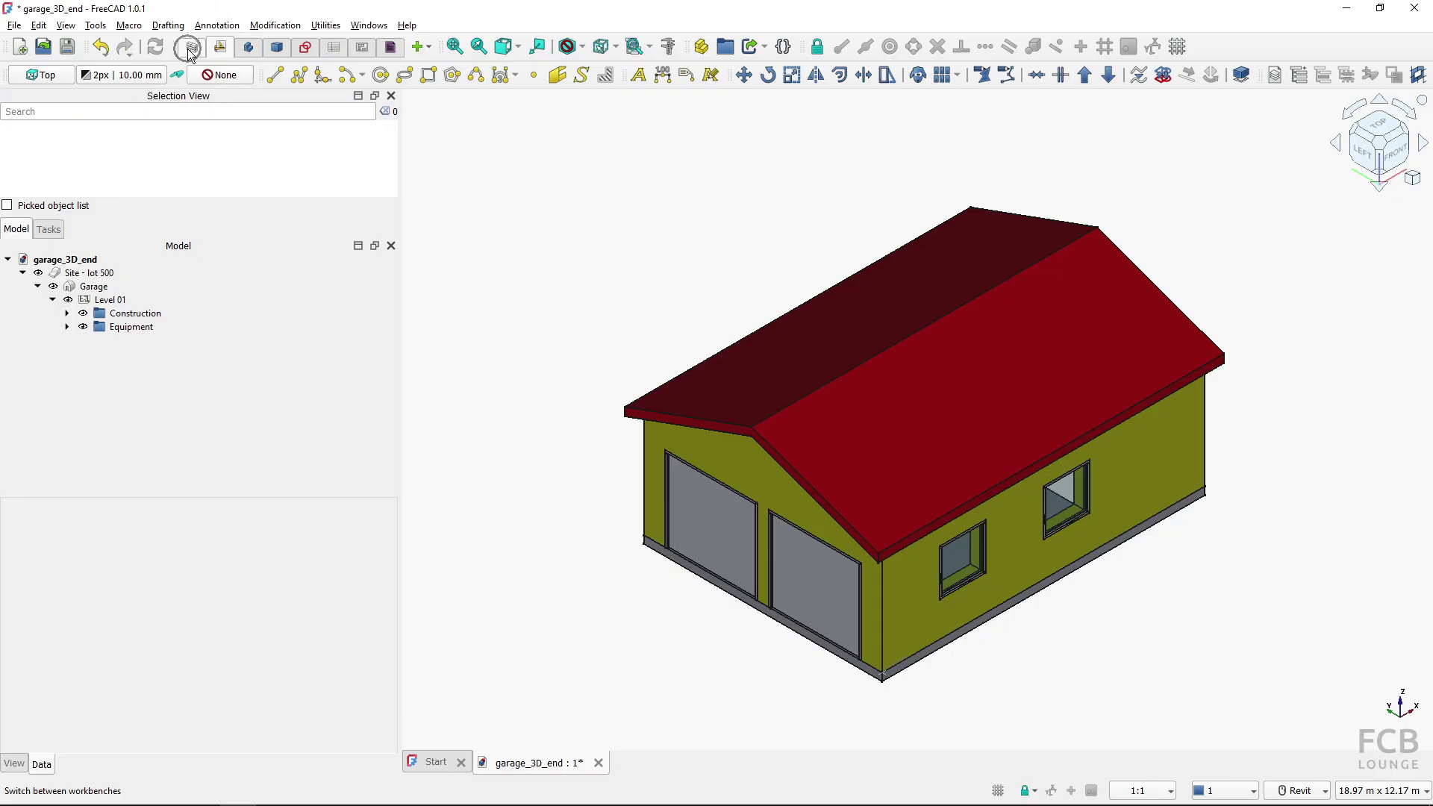
click(138, 17)
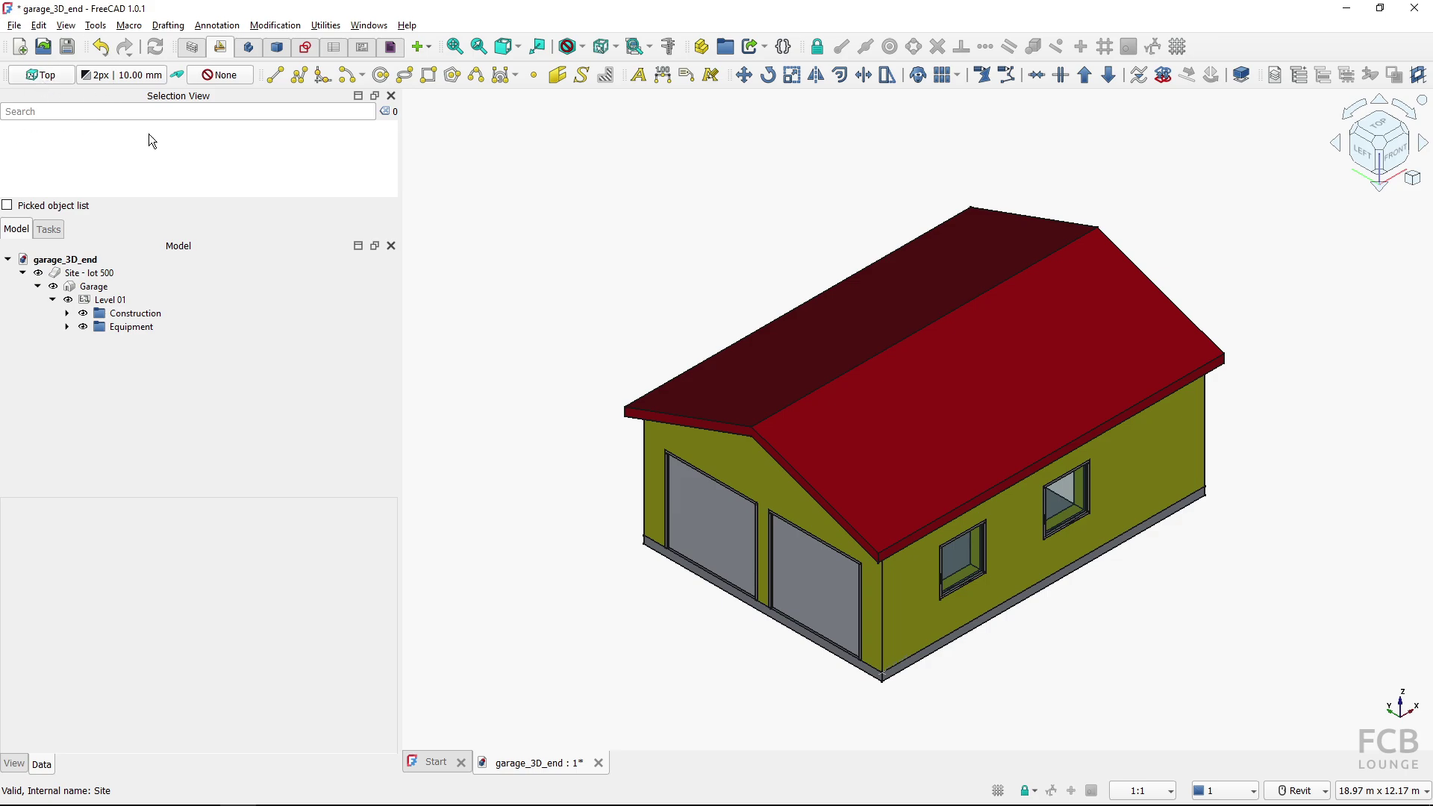
Turn on the grid display on the working plane around the garage model
click(1177, 48)
click(780, 735)
scroll(883, 677, down, 5)
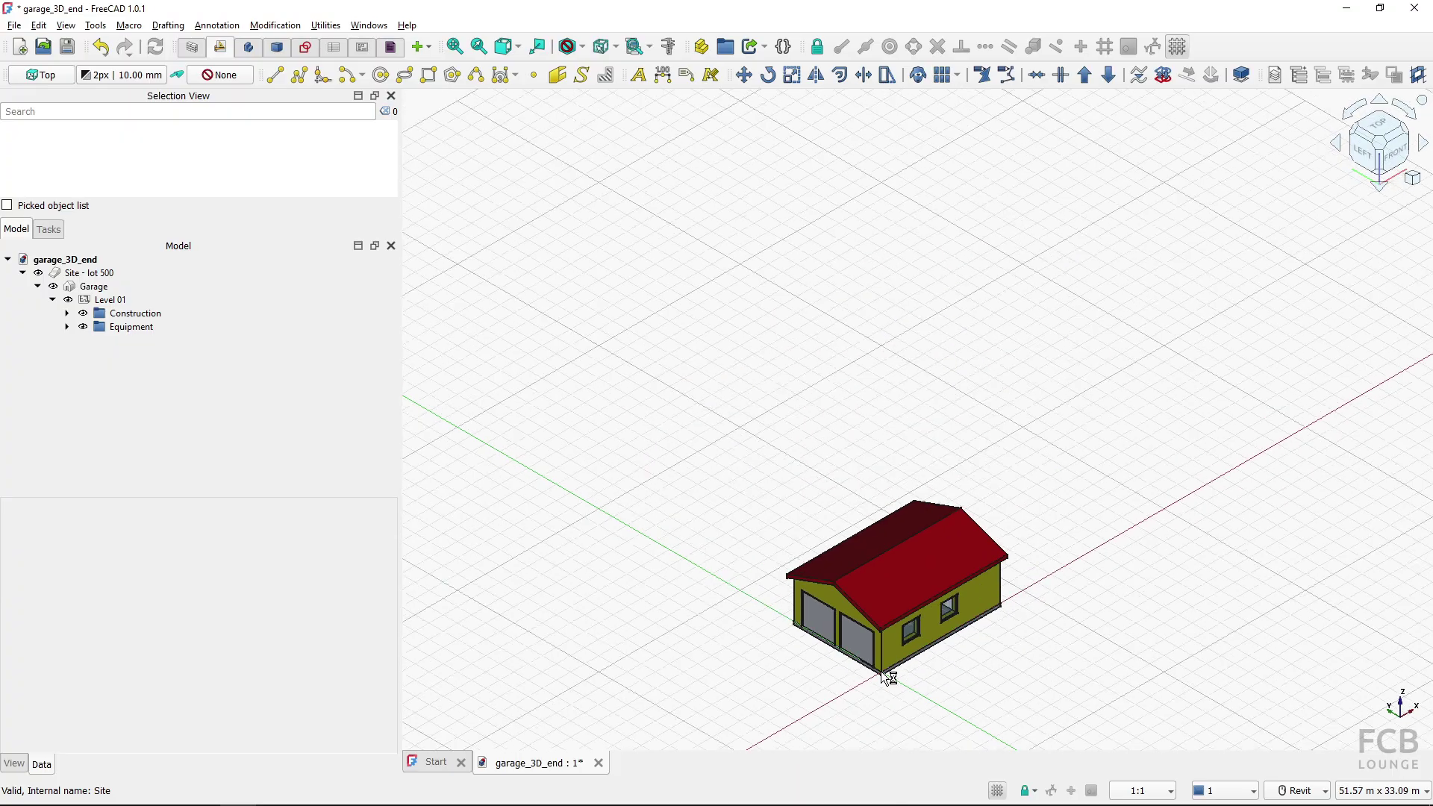
shift+middle_drag(890, 676, 930, 655)
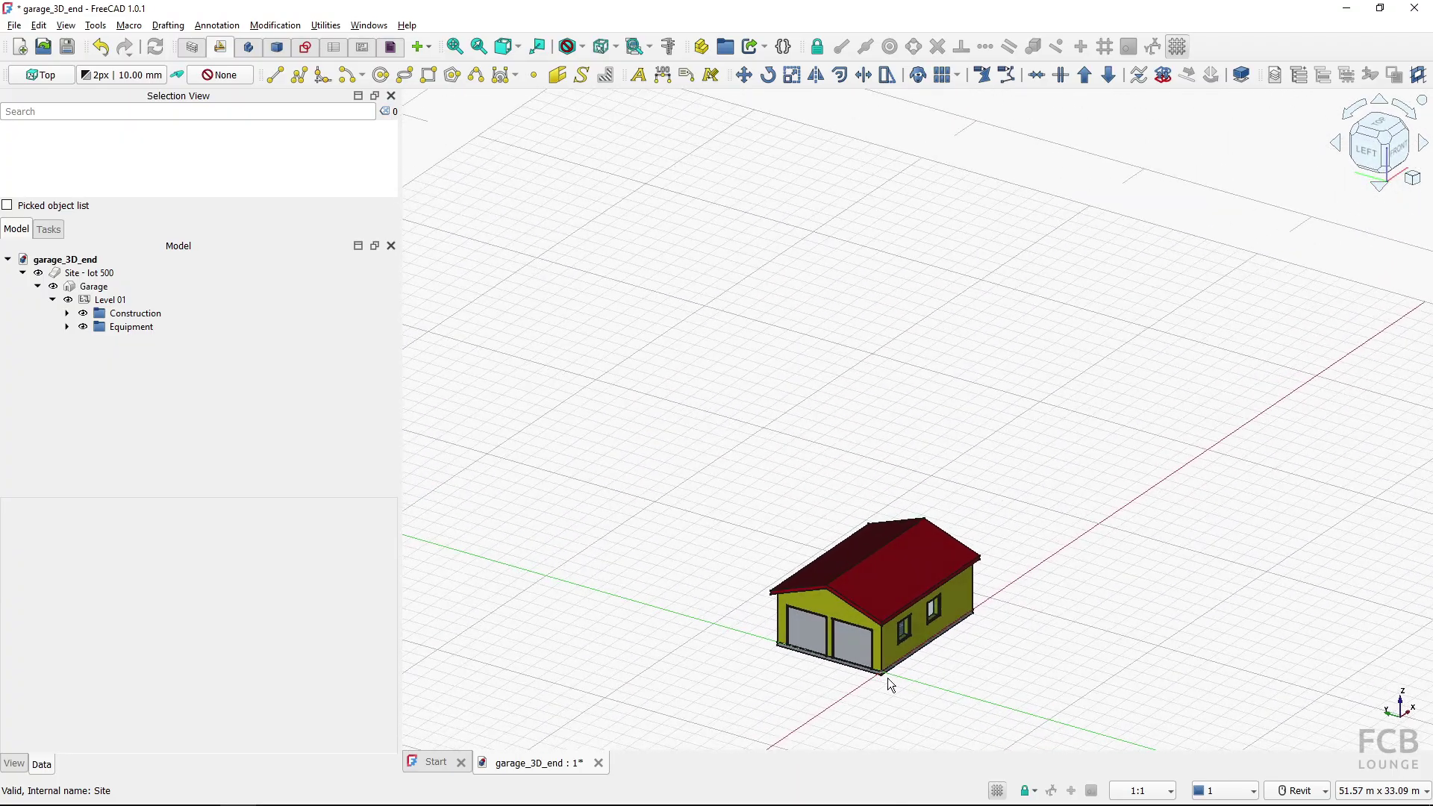
mouse_move(892, 669)
shift+middle_down()
mouse_move(866, 679)
mouse_move(878, 682)
shift+middle_up()
scroll(881, 679, up, 4)
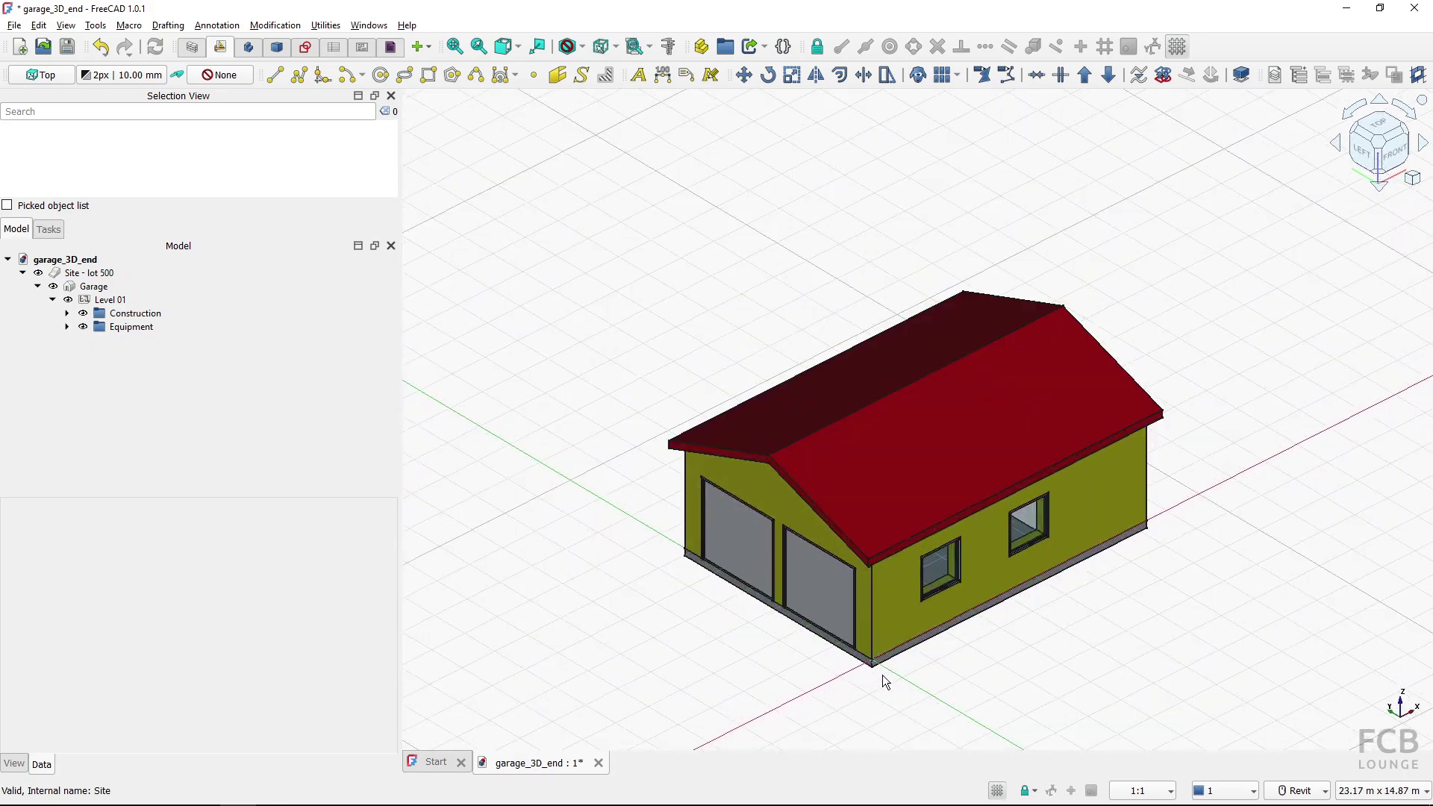
Draw a filled rectangle about 3188 × 2484 mm on the Top working plane, on the ground in front of the garage doors
click(60, 77)
middle_drag(681, 648, 746, 590)
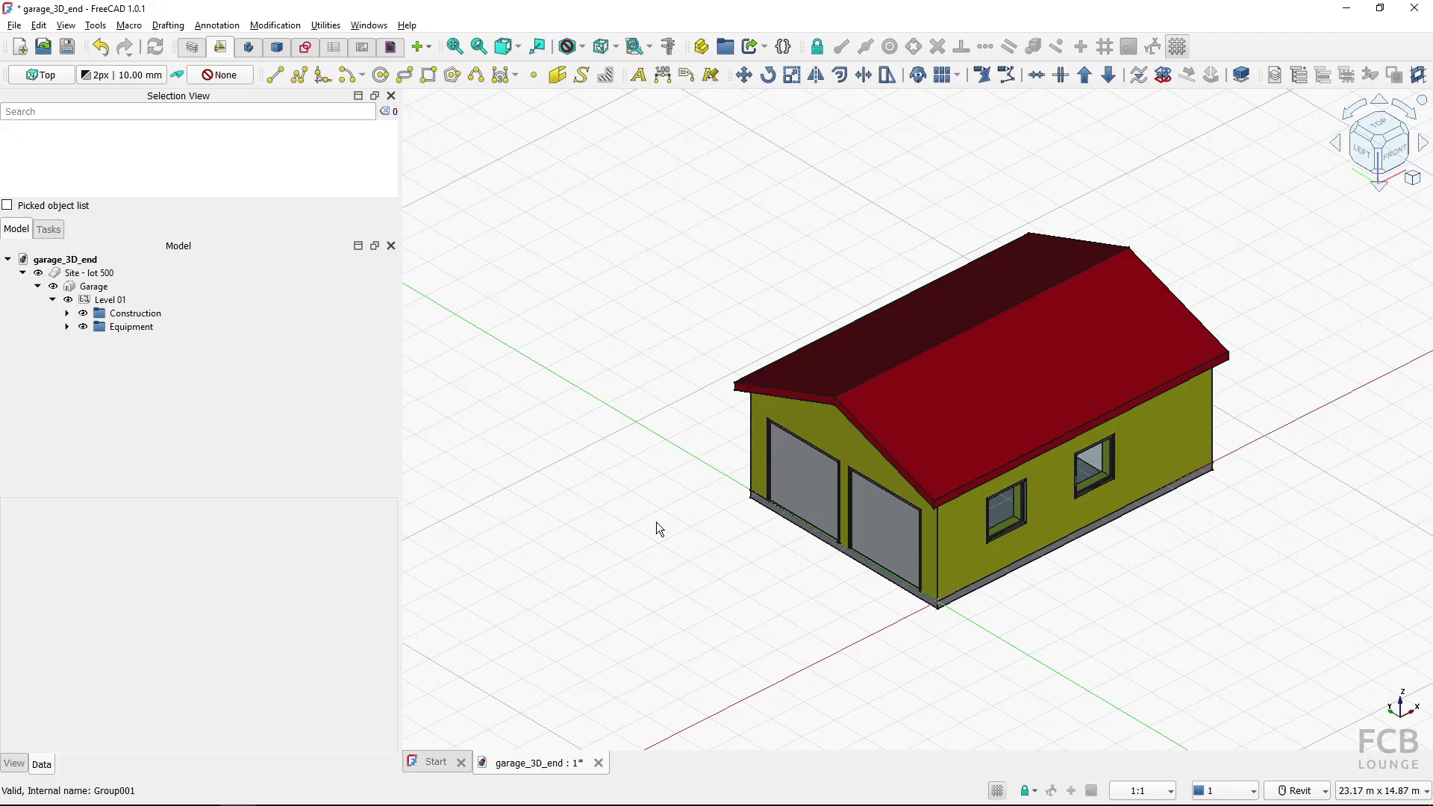
click(430, 76)
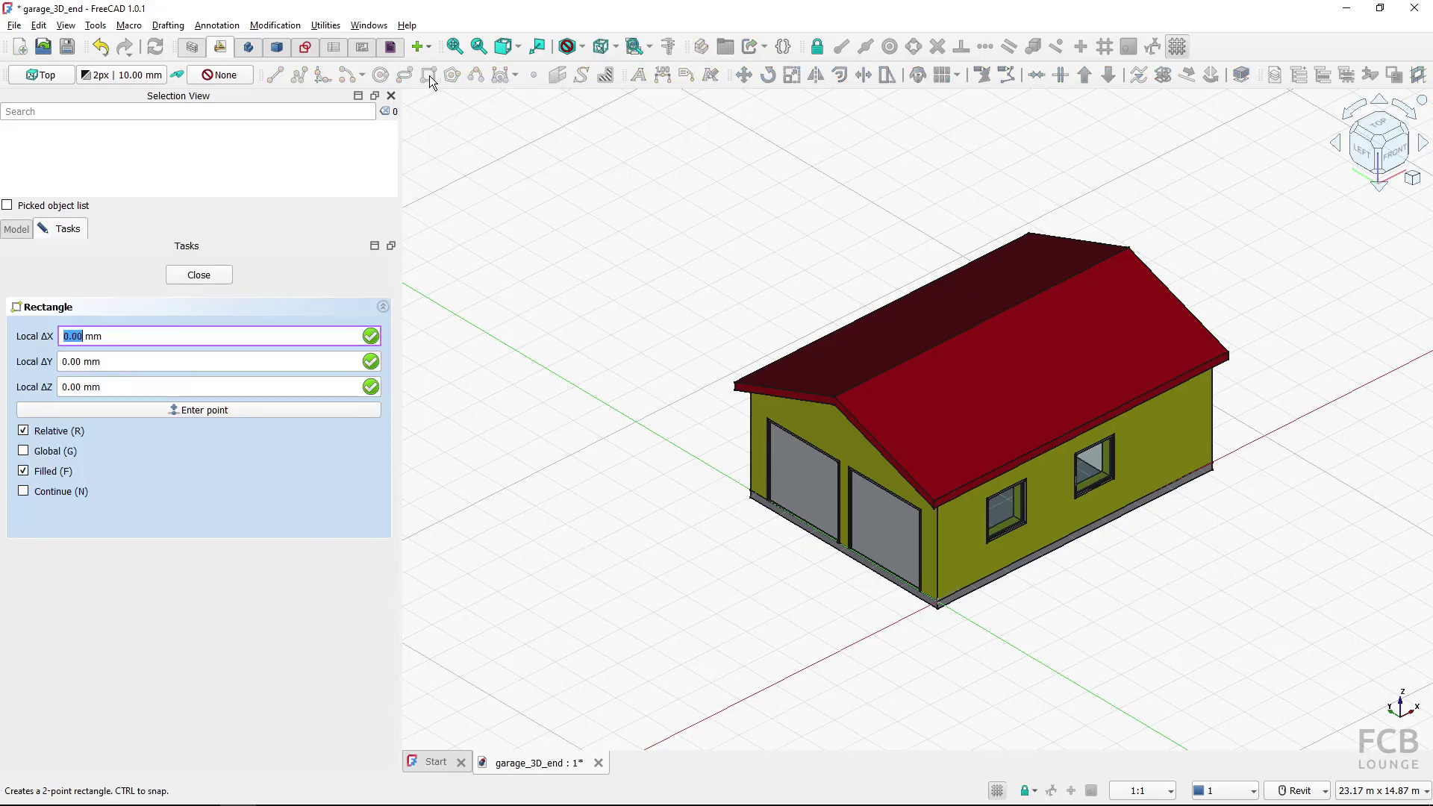
click(586, 592)
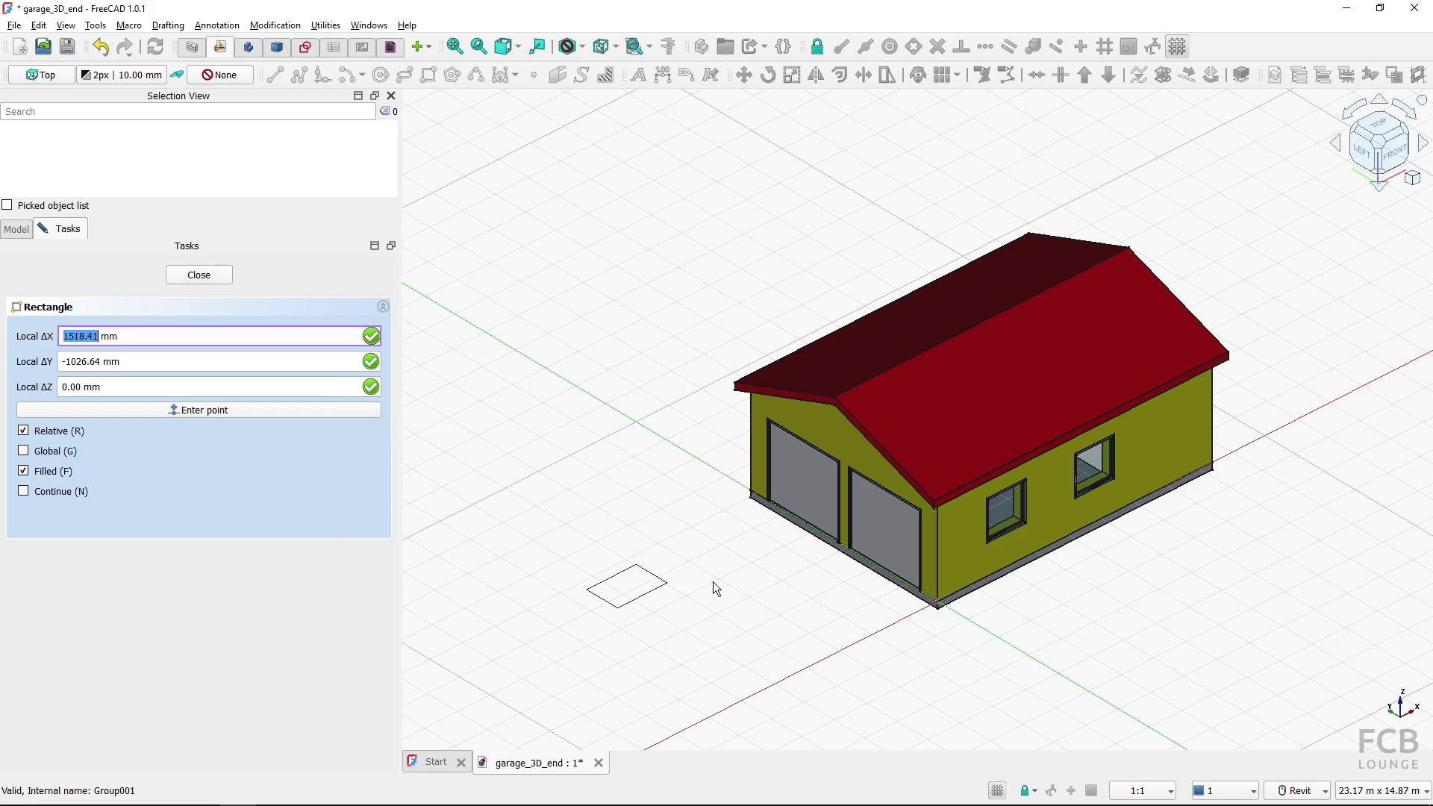
click(763, 584)
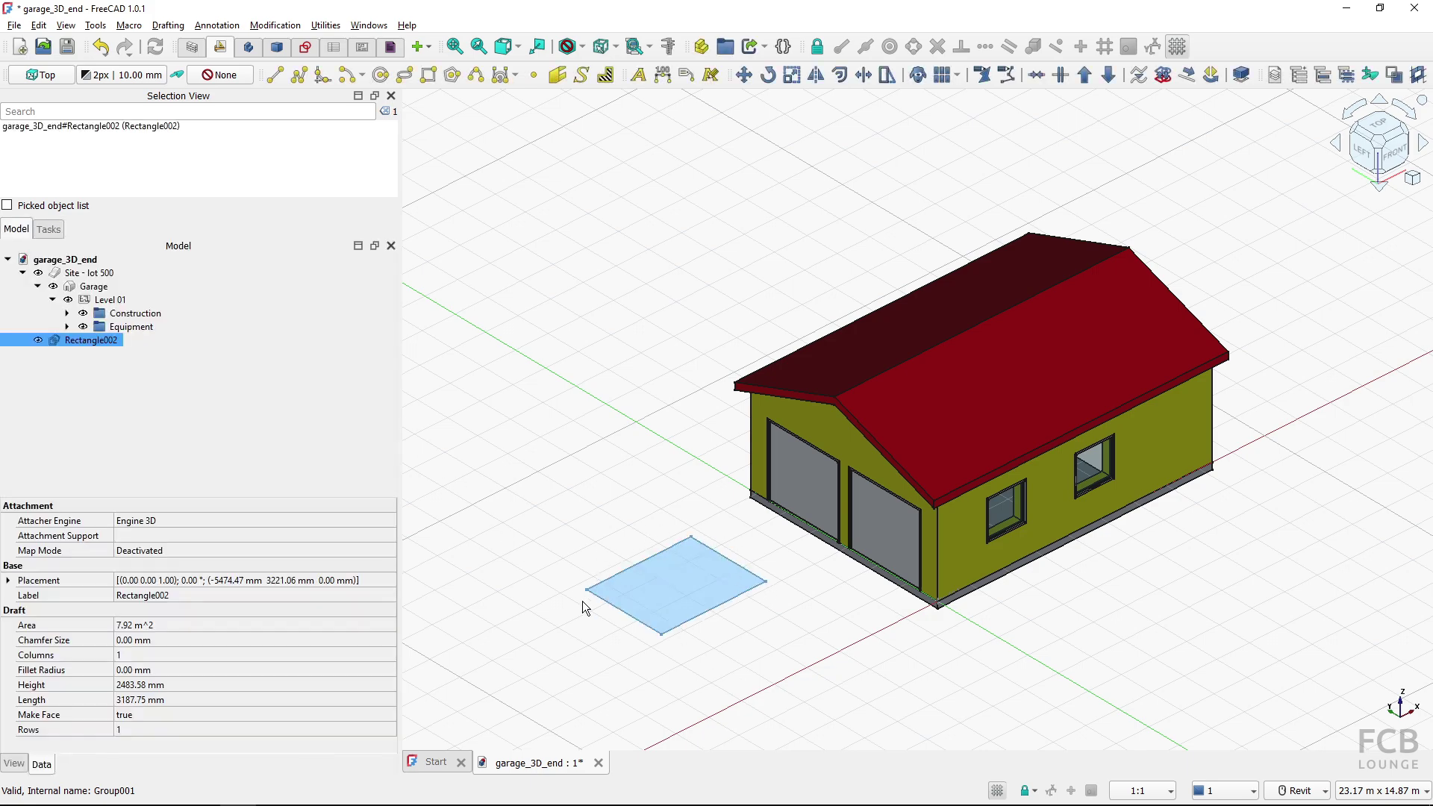
click(715, 661)
shift+middle_drag(710, 660, 661, 665)
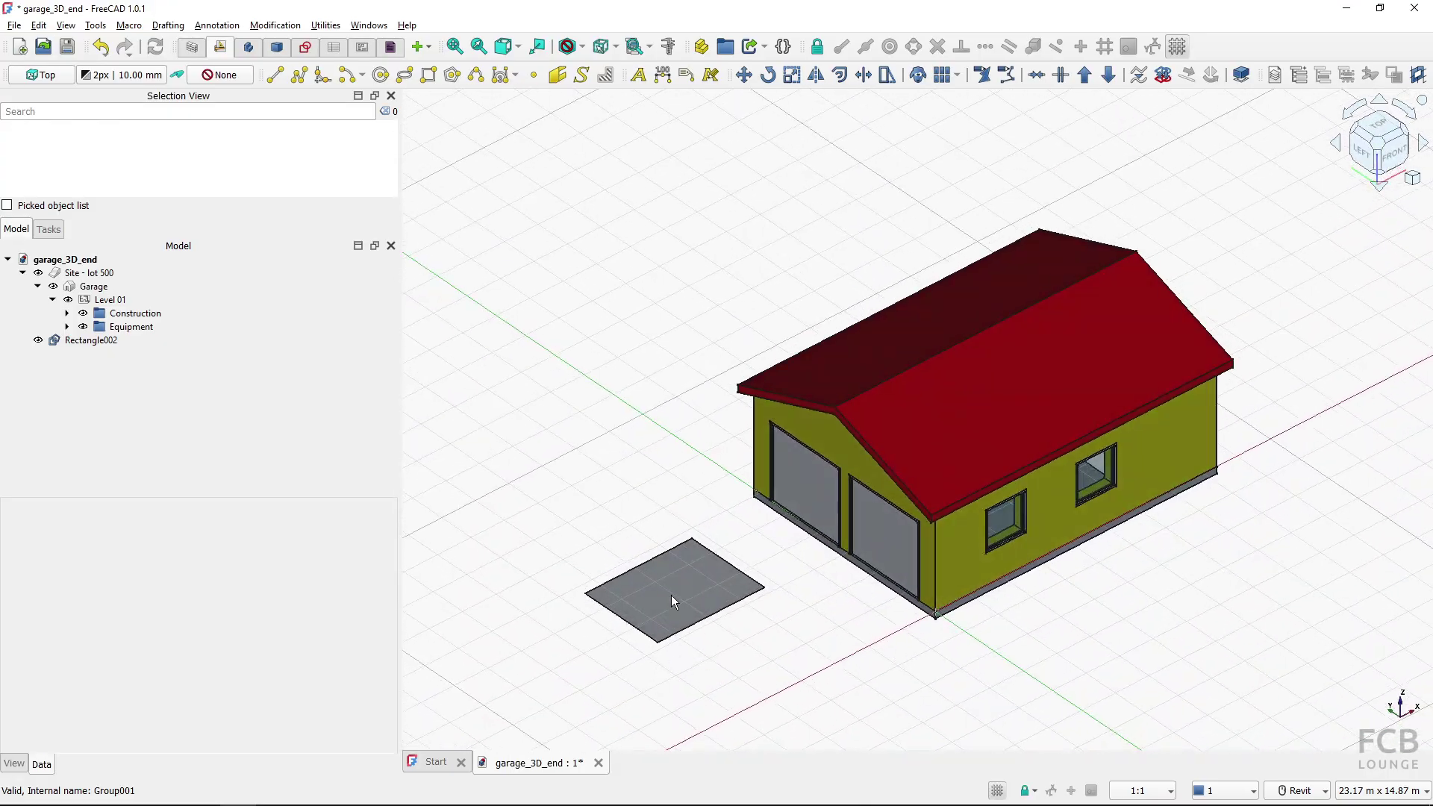
Set the working plane to Front (XZ) with a 0.00 mm offset
click(1393, 153)
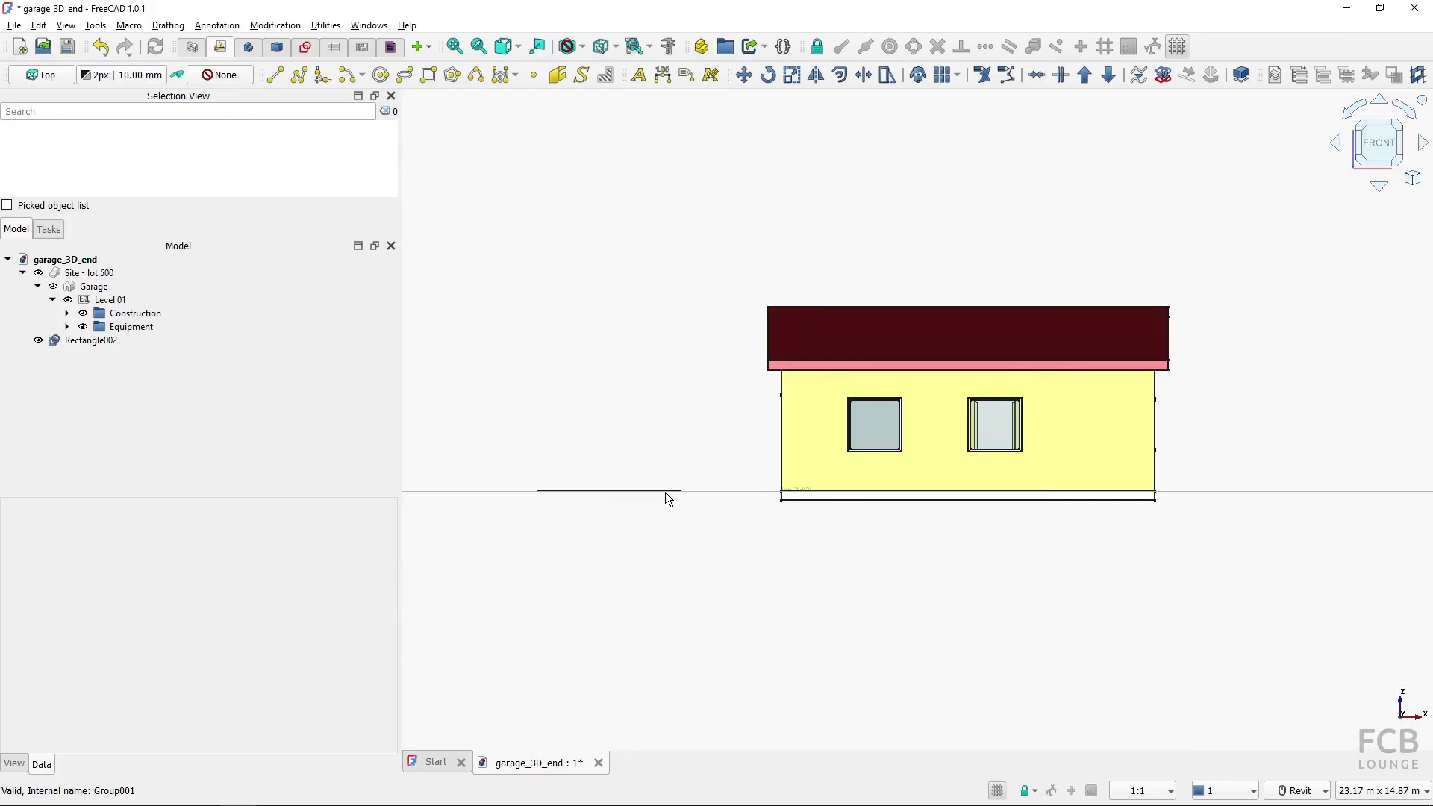
shift+middle_drag(545, 454, 589, 476)
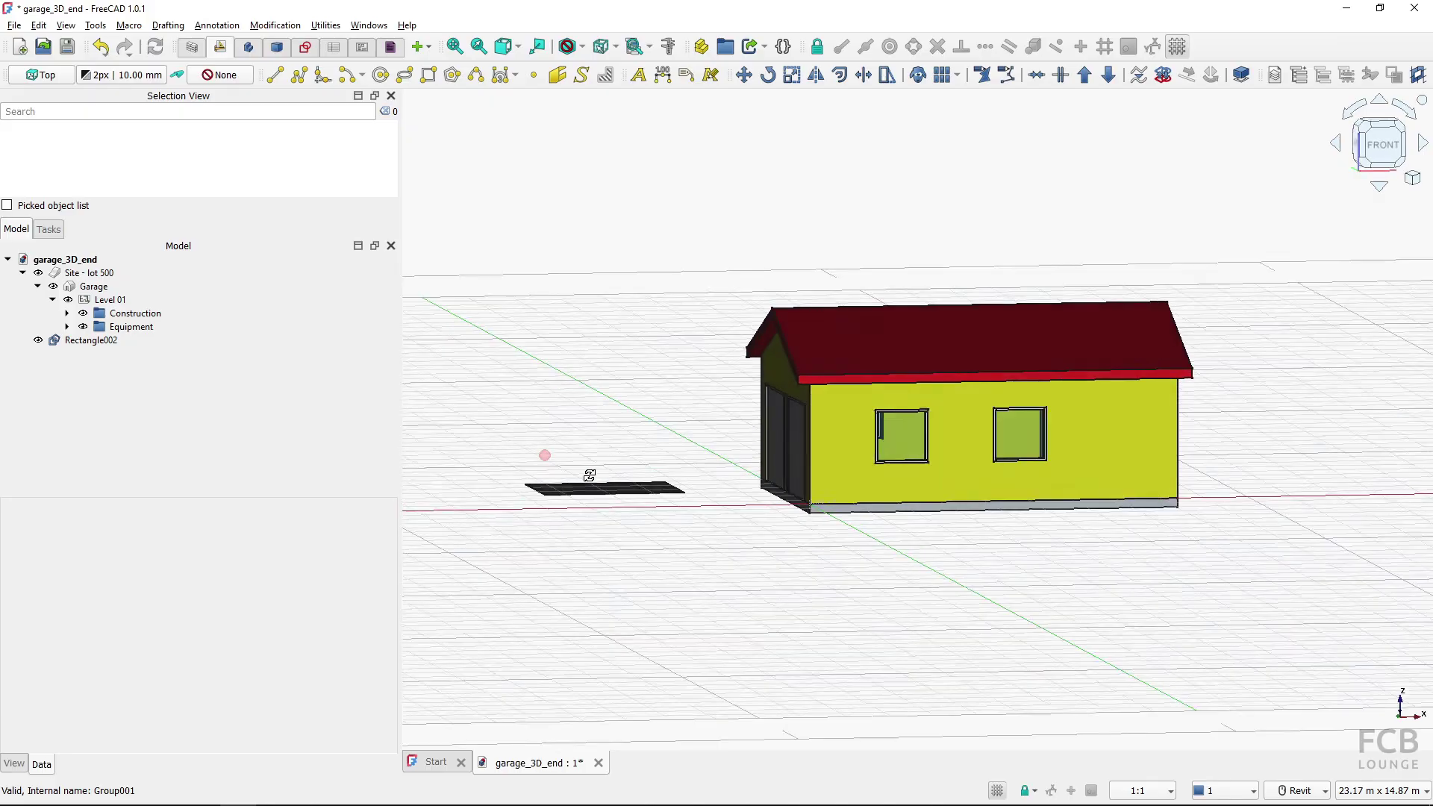
click(1378, 147)
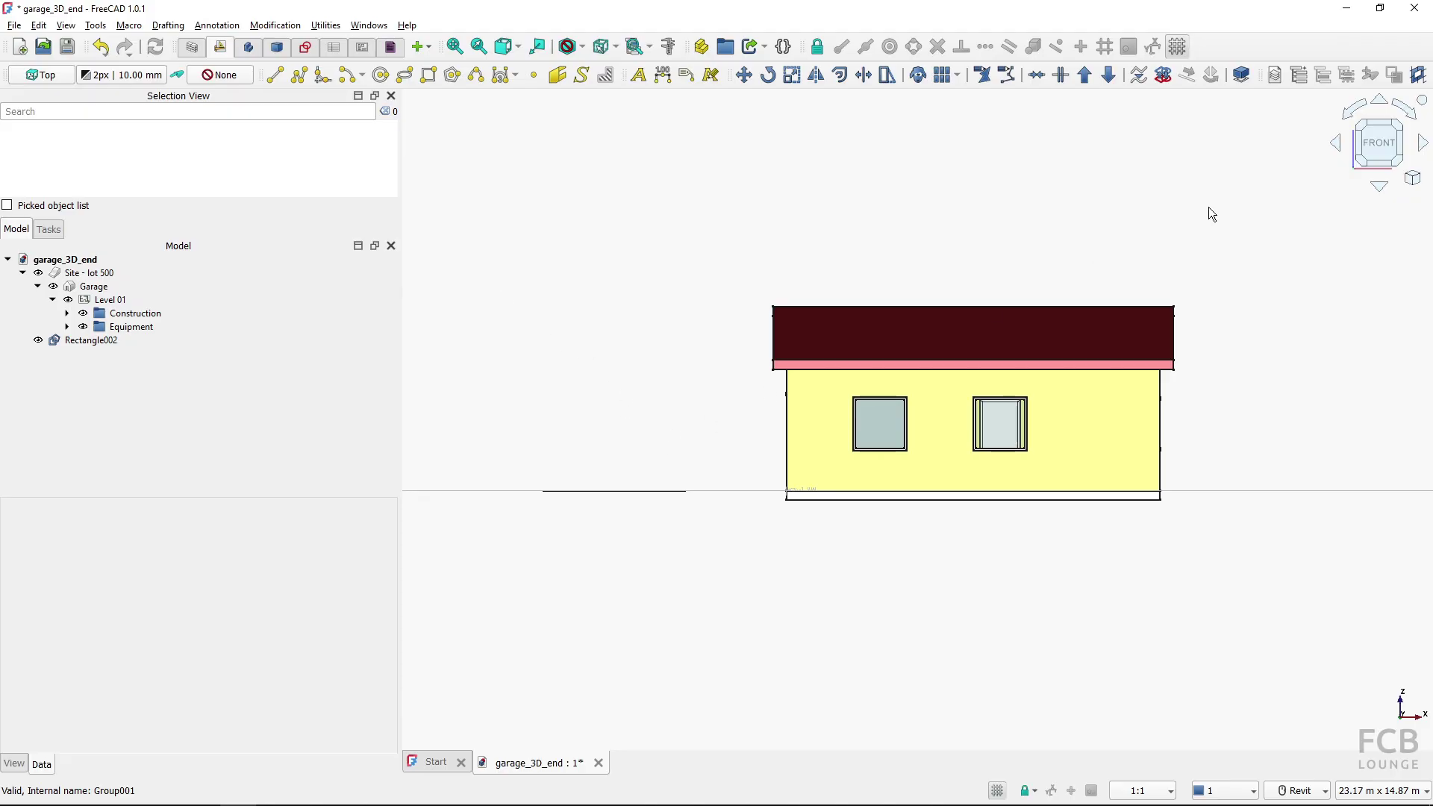
shift+middle_drag(577, 363, 642, 451)
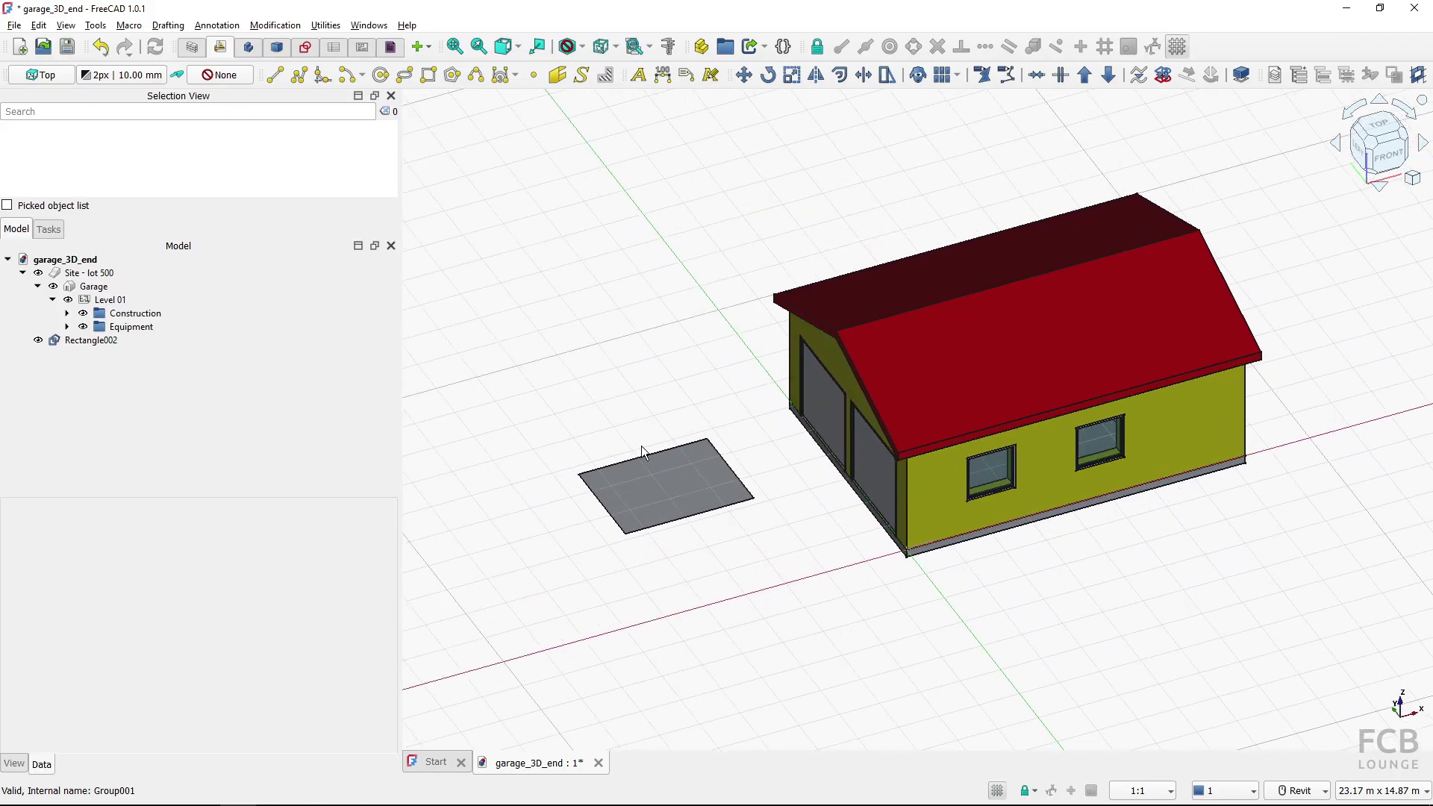
click(38, 76)
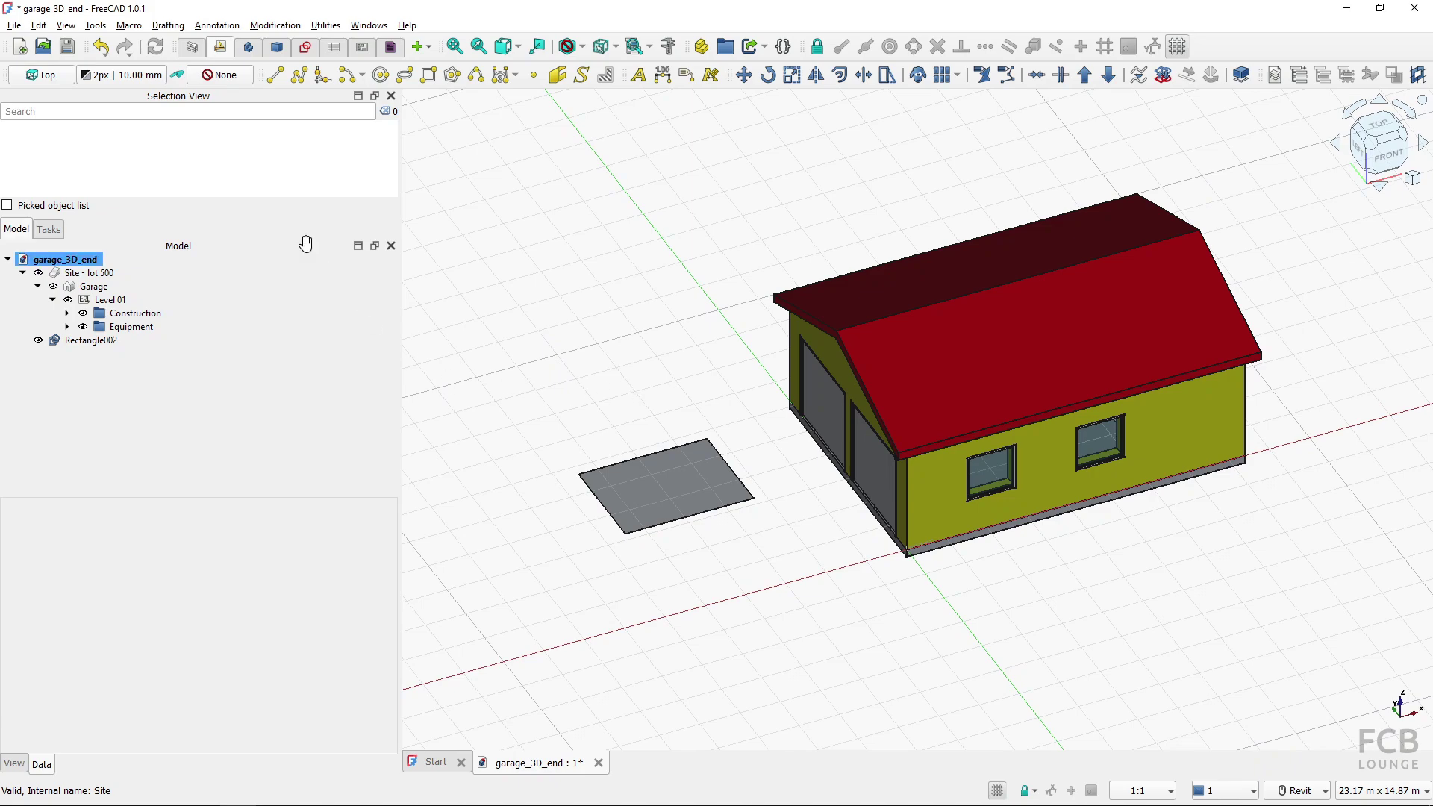
click(47, 76)
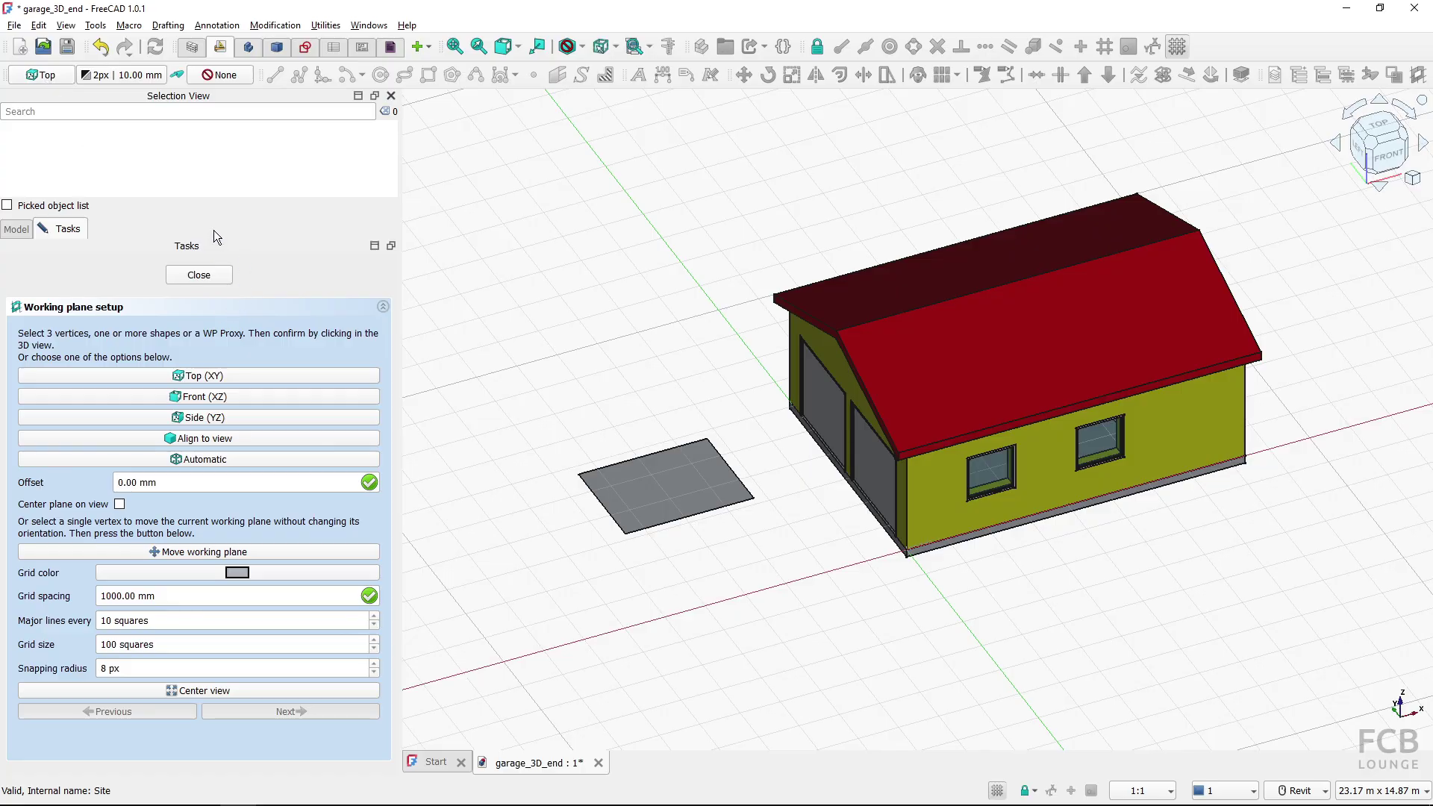
click(77, 312)
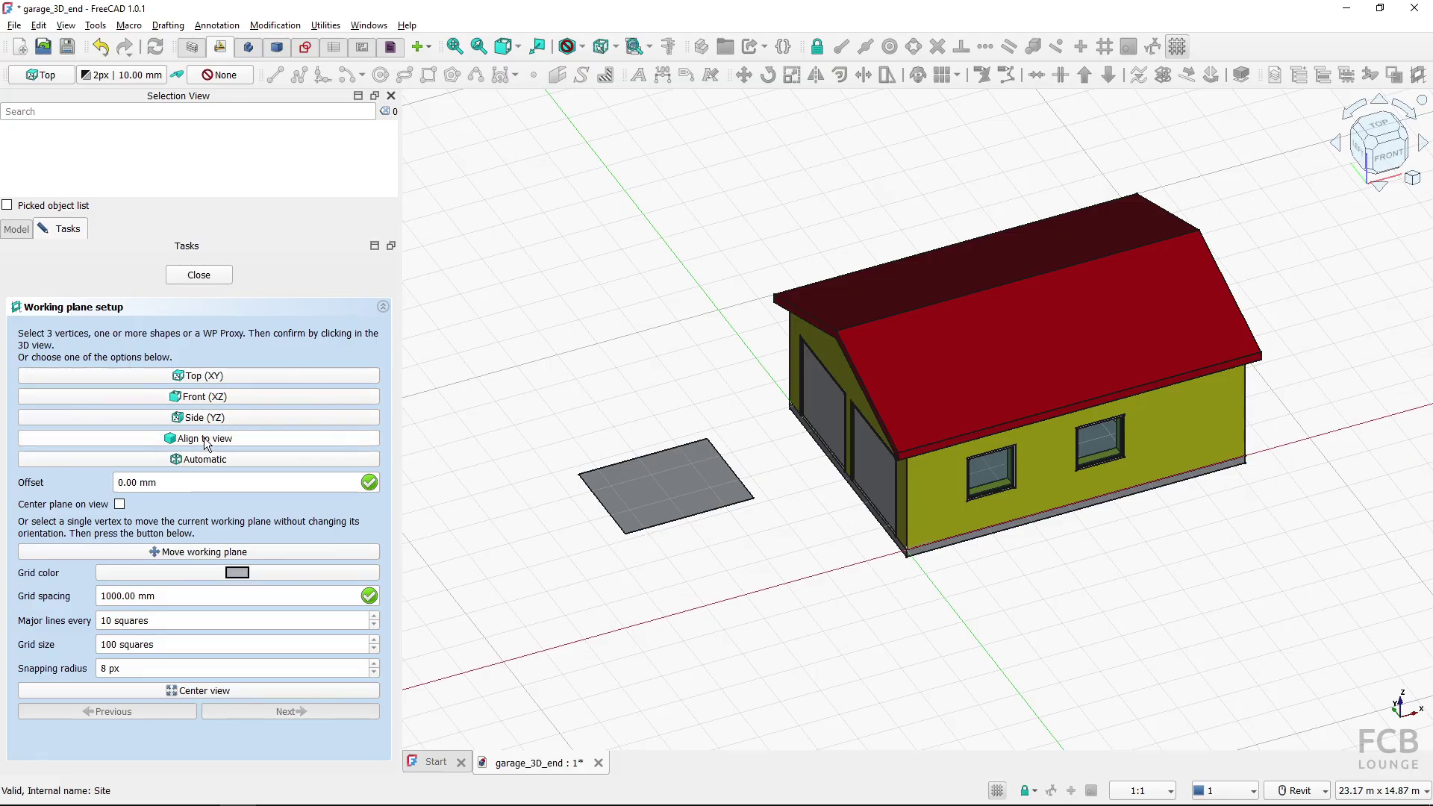
click(199, 399)
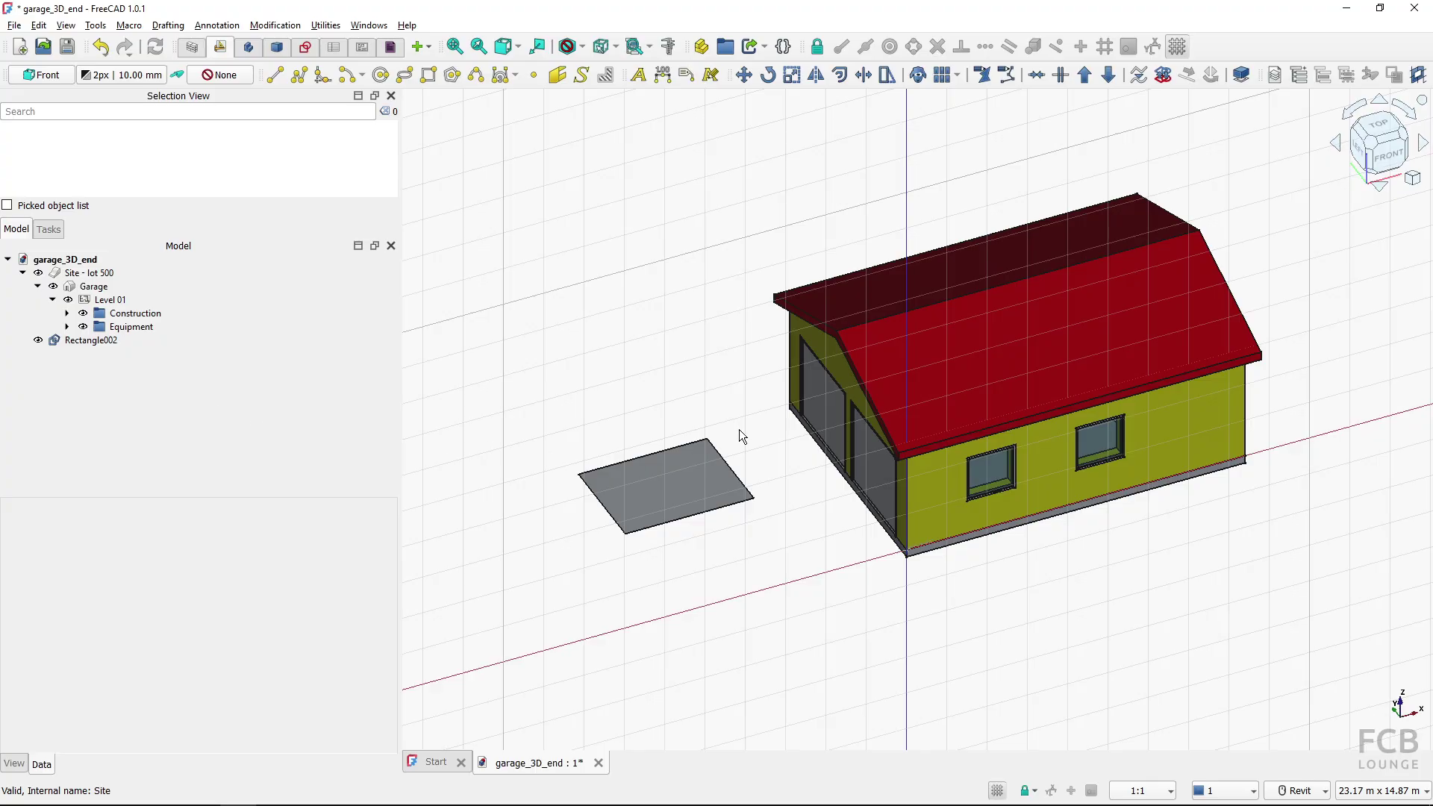
Draw a filled upright rectangle about 2517 × 1798 mm on the Front working plane, beside the garage and above the ground rectangle
shift+middle_drag(693, 298, 841, 316)
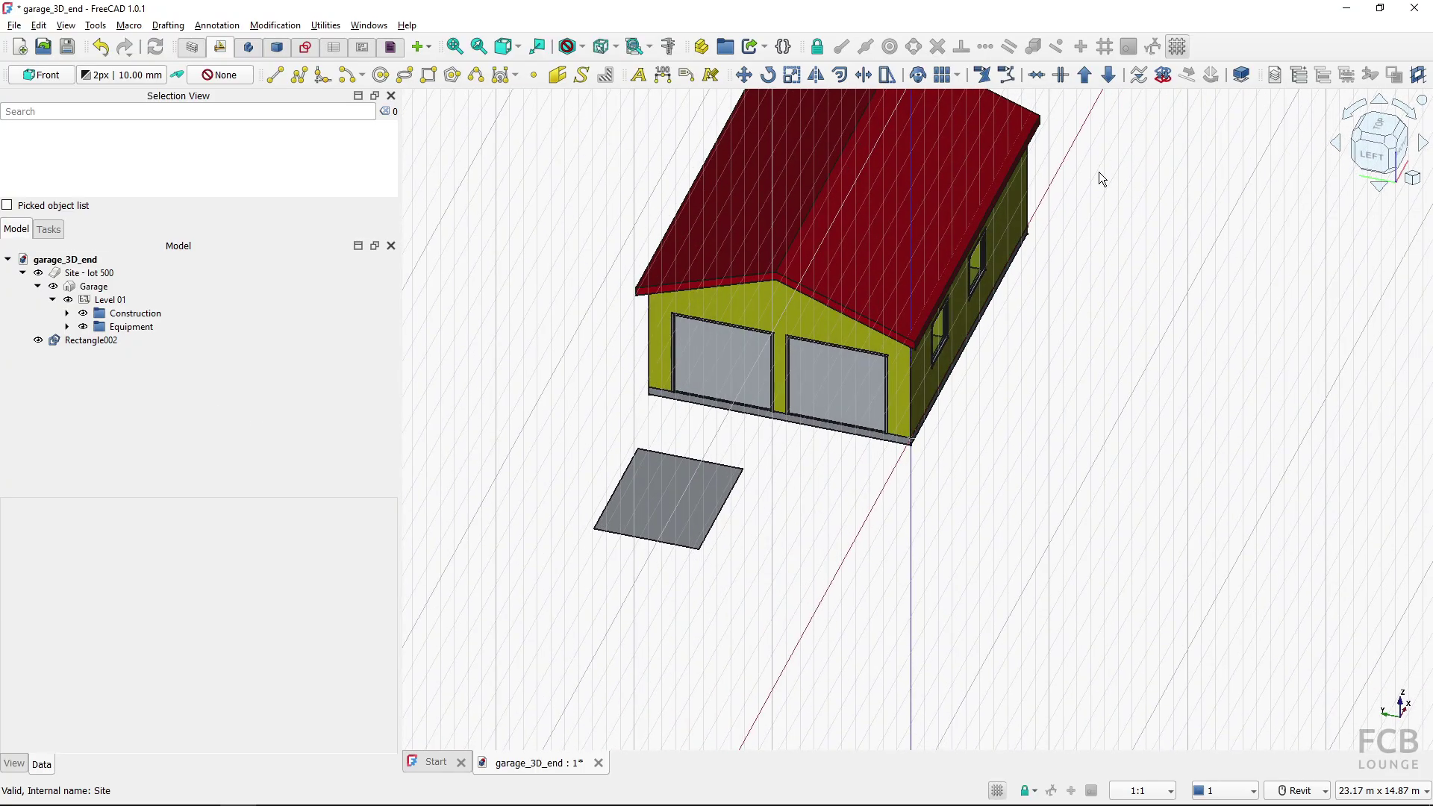
shift+middle_drag(1087, 270, 933, 343)
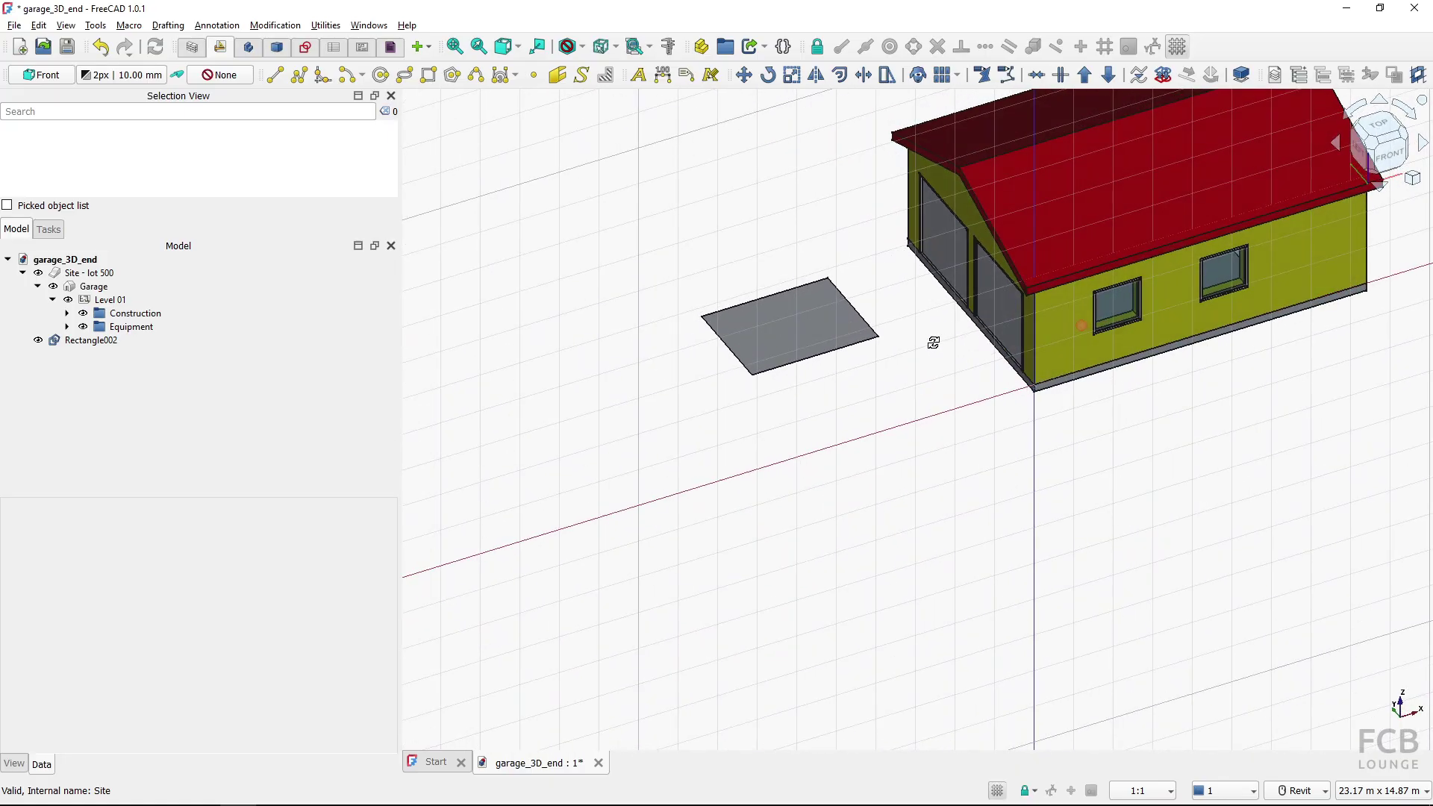
click(1396, 160)
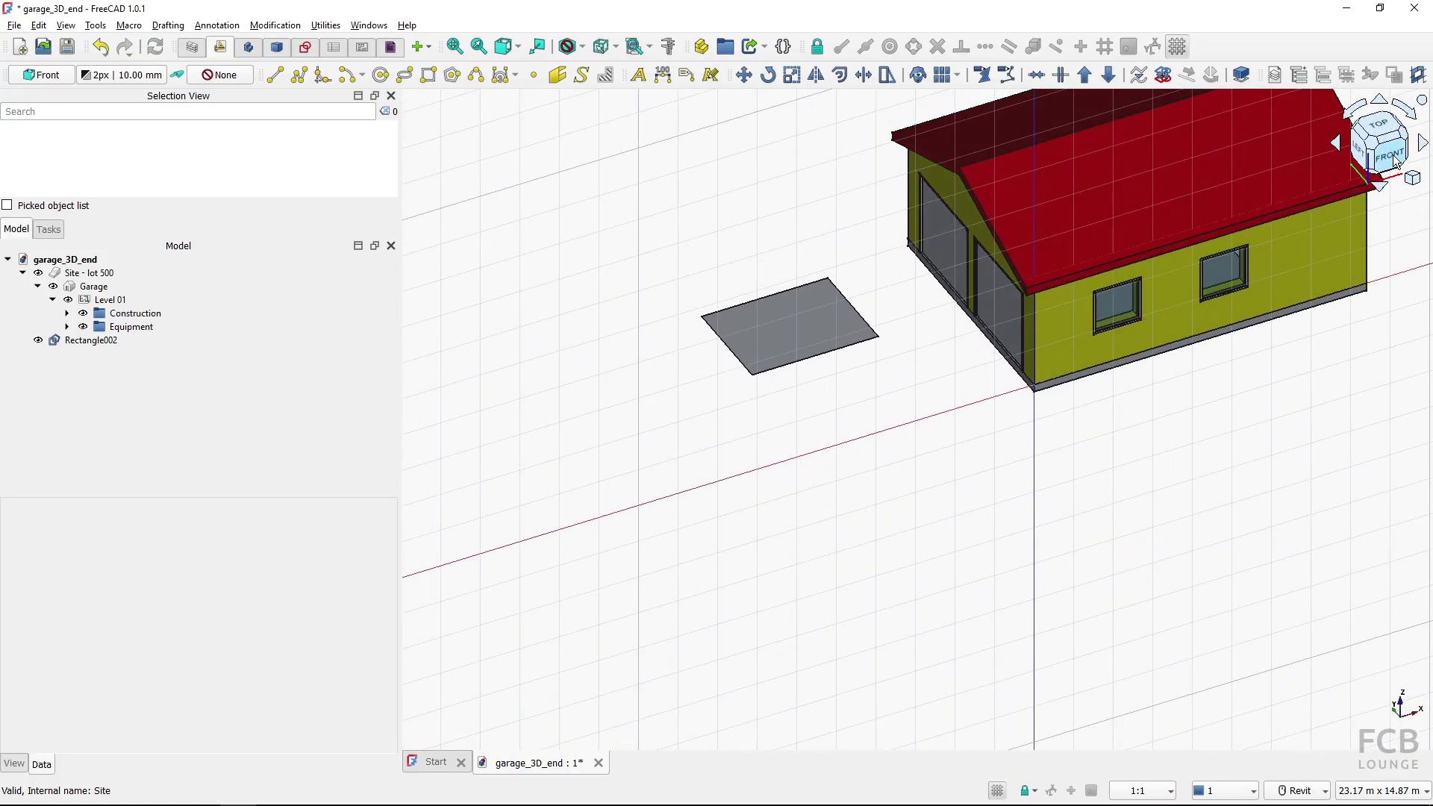
click(1394, 160)
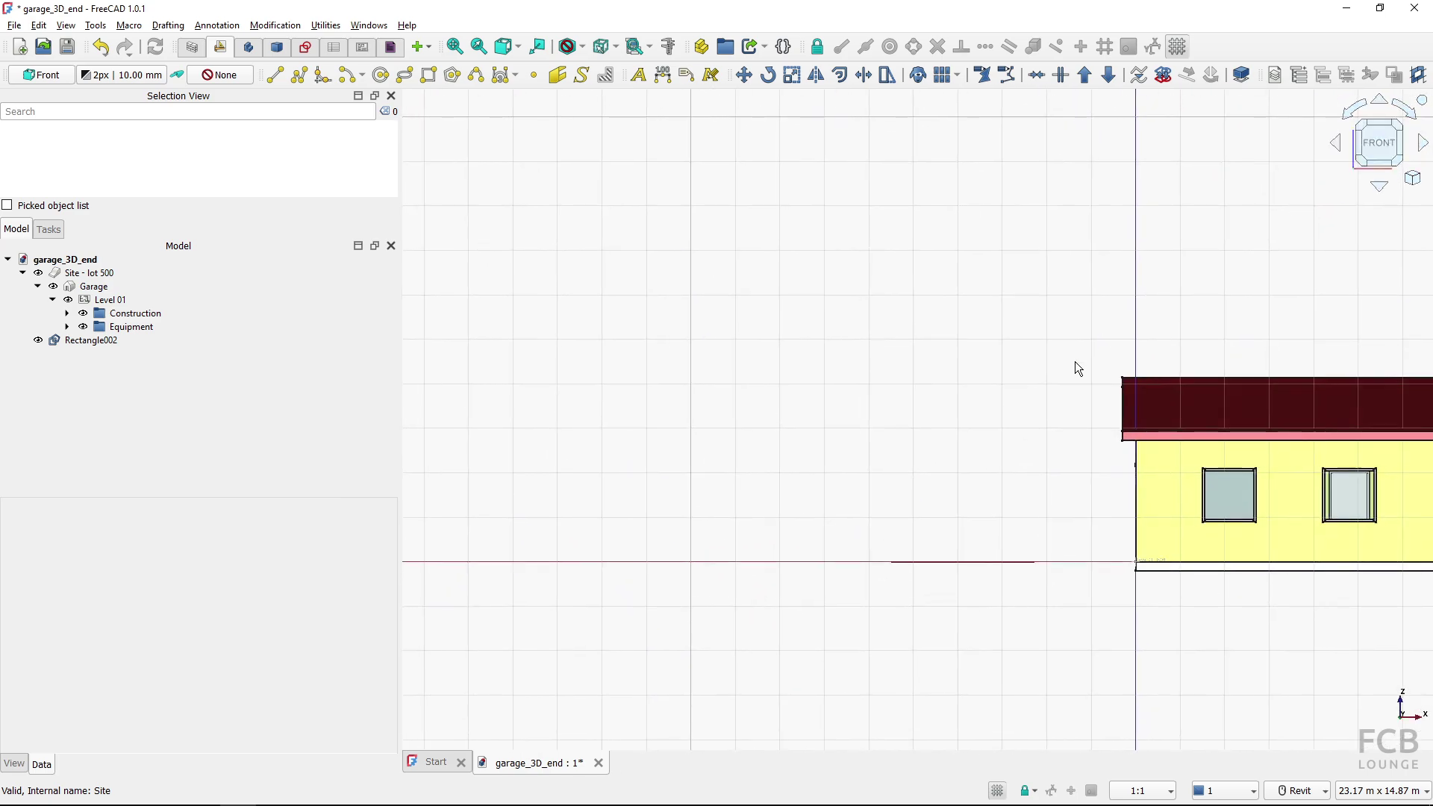
shift+middle_drag(912, 445, 678, 377)
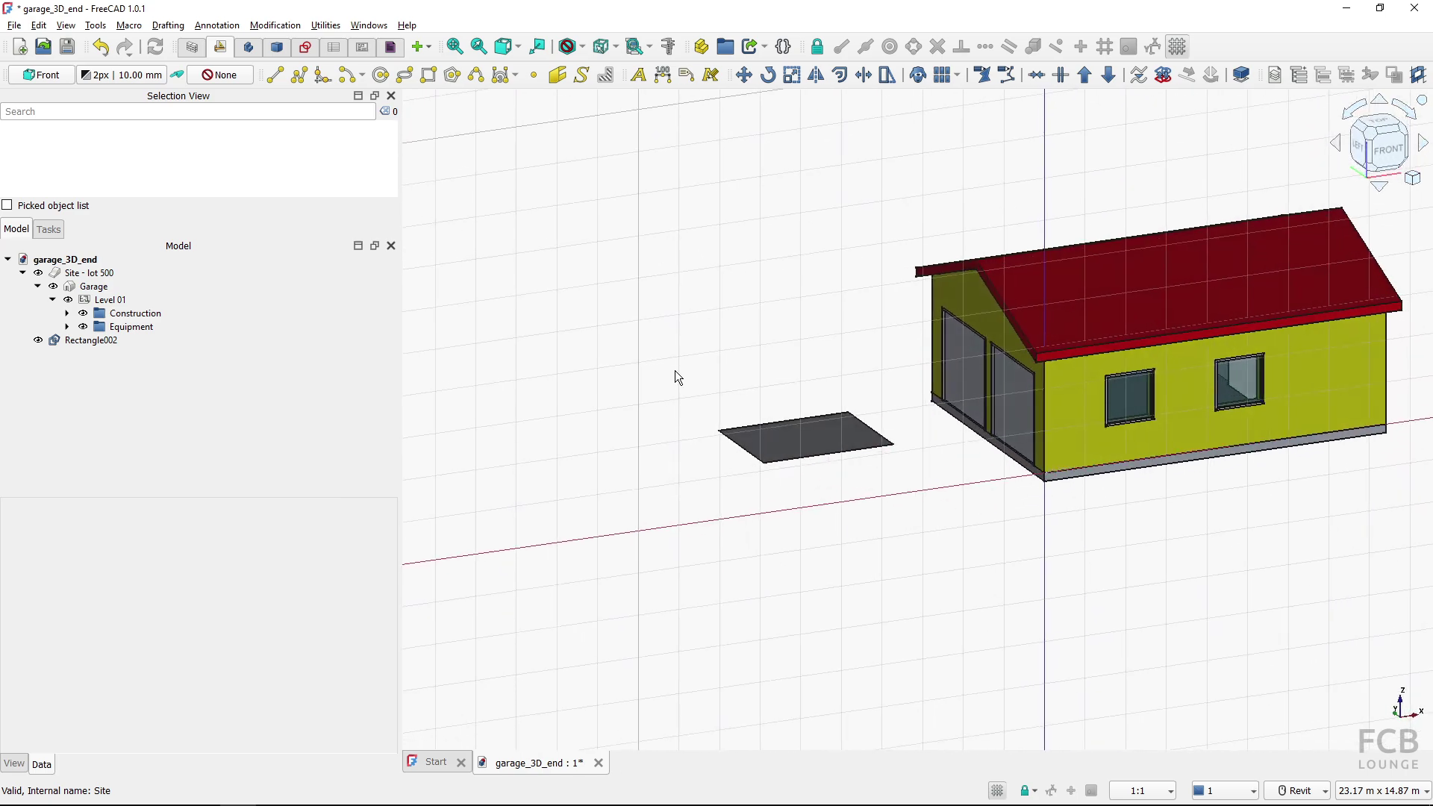
click(429, 75)
click(762, 304)
click(863, 364)
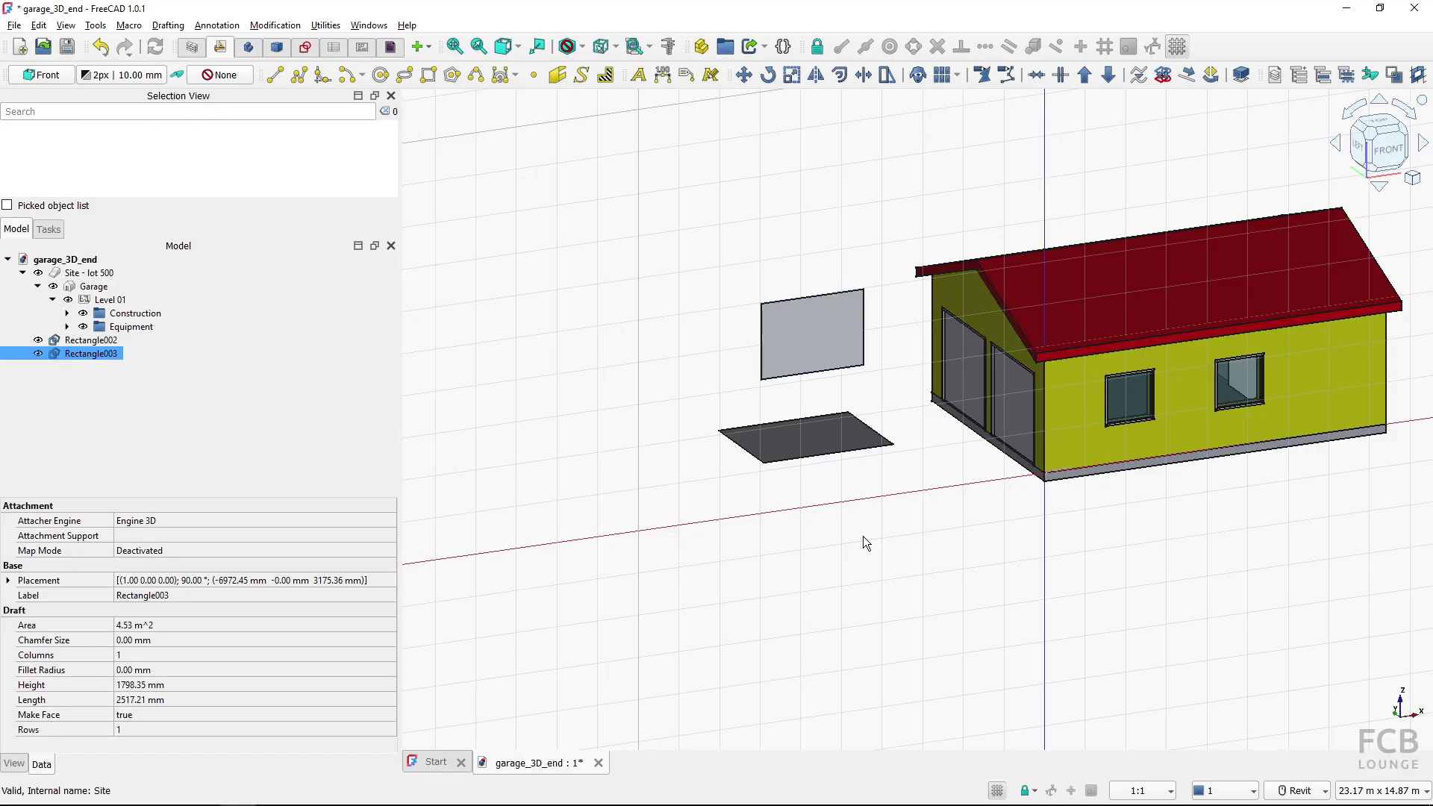
Switch the working plane to Side (YZ) with a 0.00 mm offset
mouse_move(757, 536)
shift+middle_down()
mouse_move(863, 558)
mouse_move(1022, 545)
mouse_move(804, 552)
shift+middle_up()
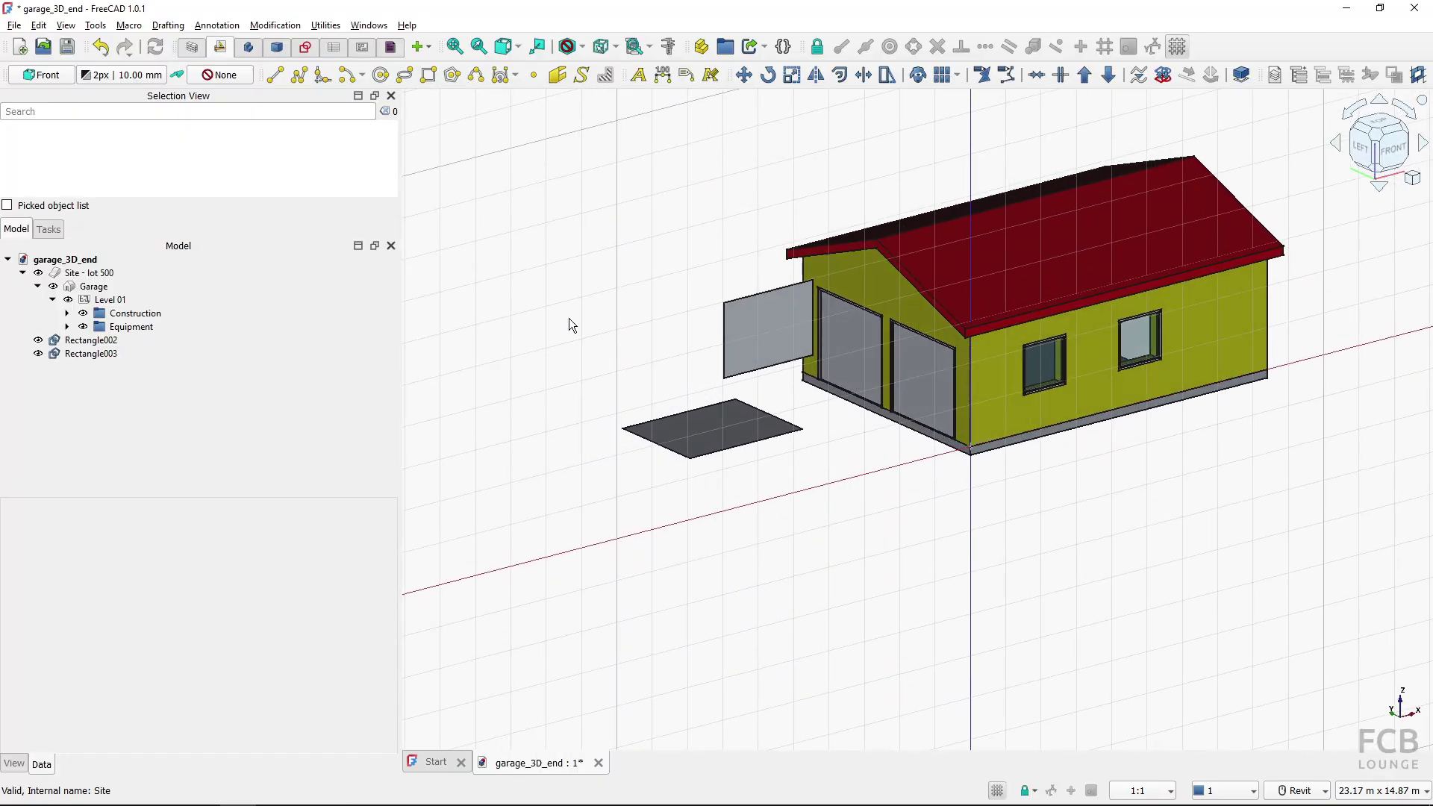
click(55, 80)
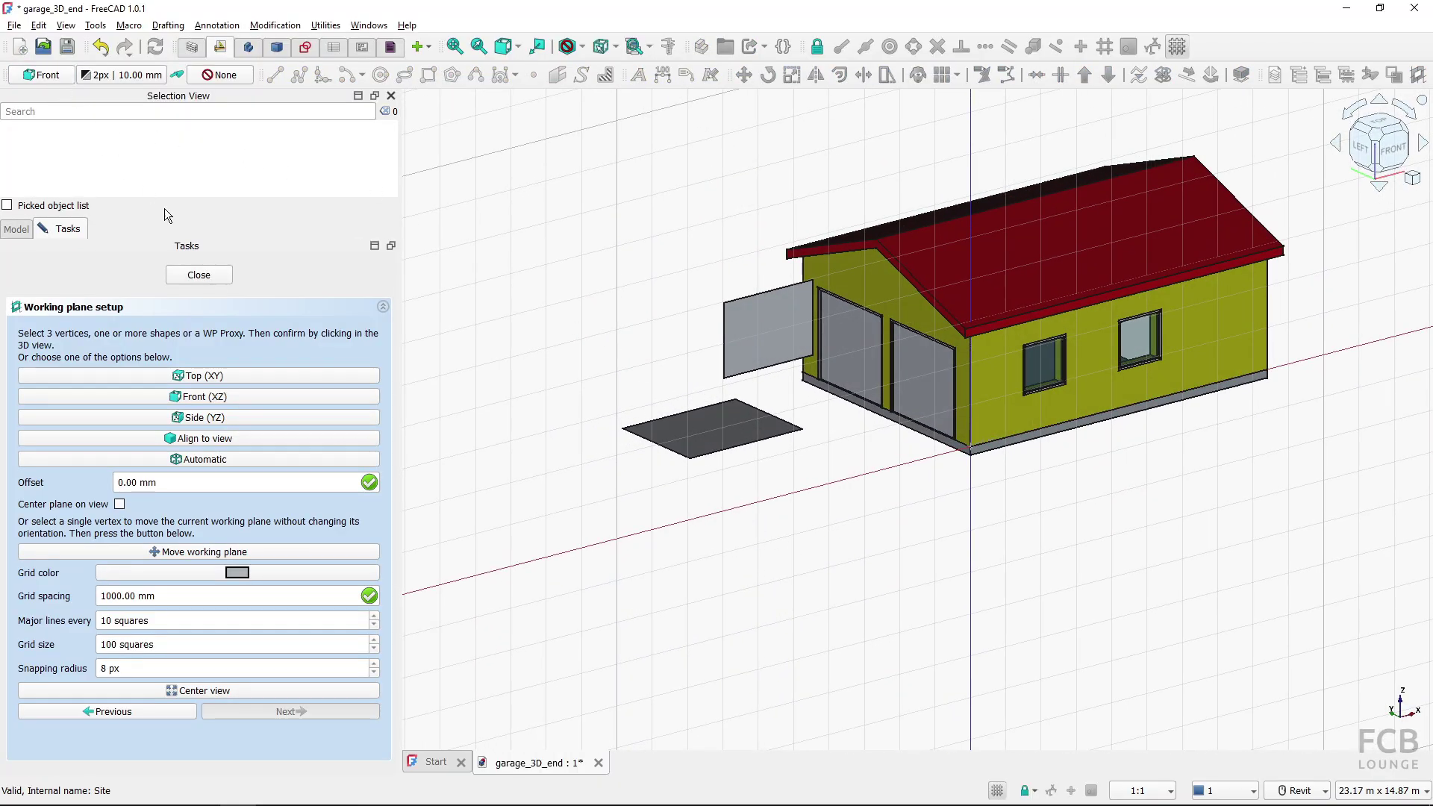
click(214, 422)
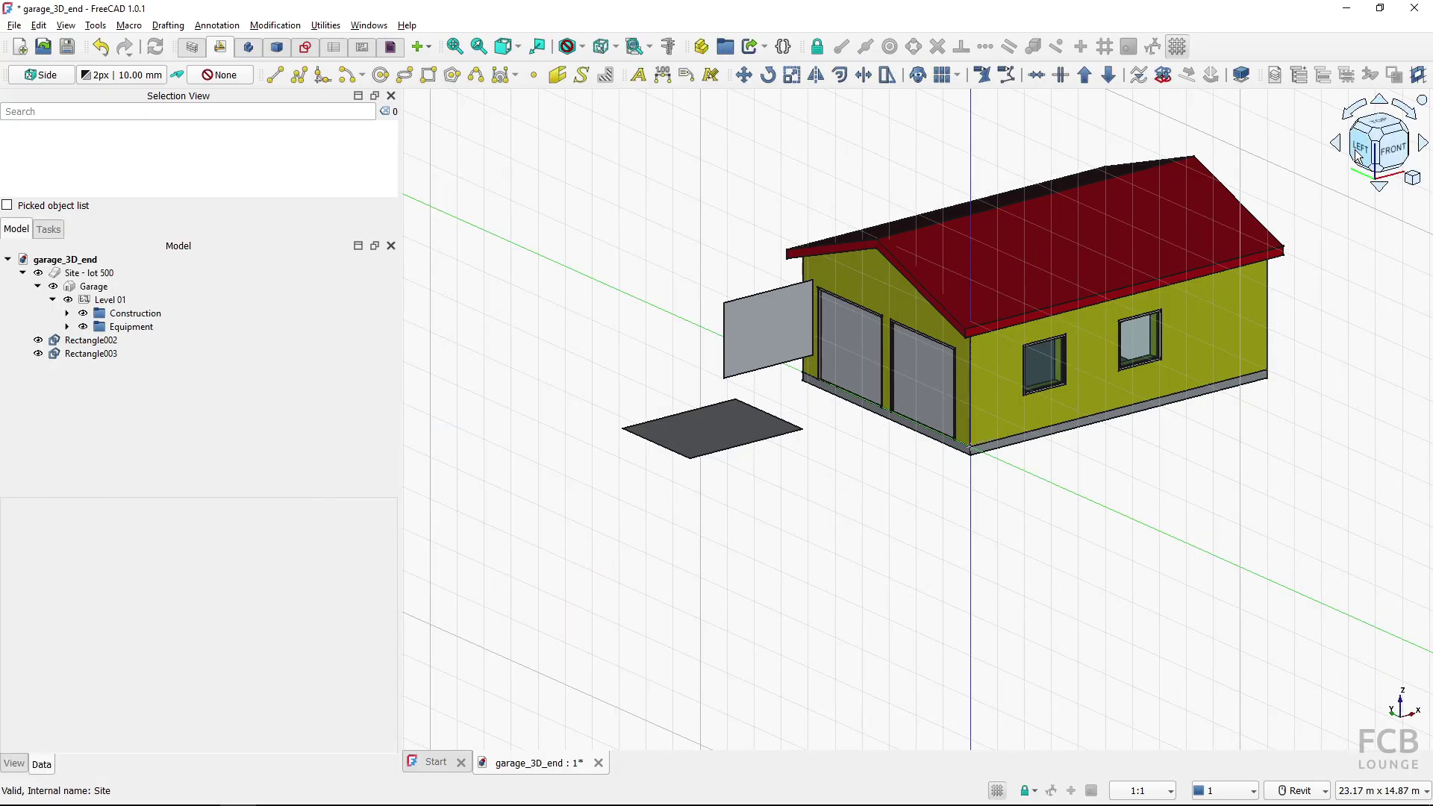
Draw a filled 3-sided polygon with a radius of about 1393 mm on the Side working plane, beside the garage's door end
shift+middle_drag(895, 492, 661, 306)
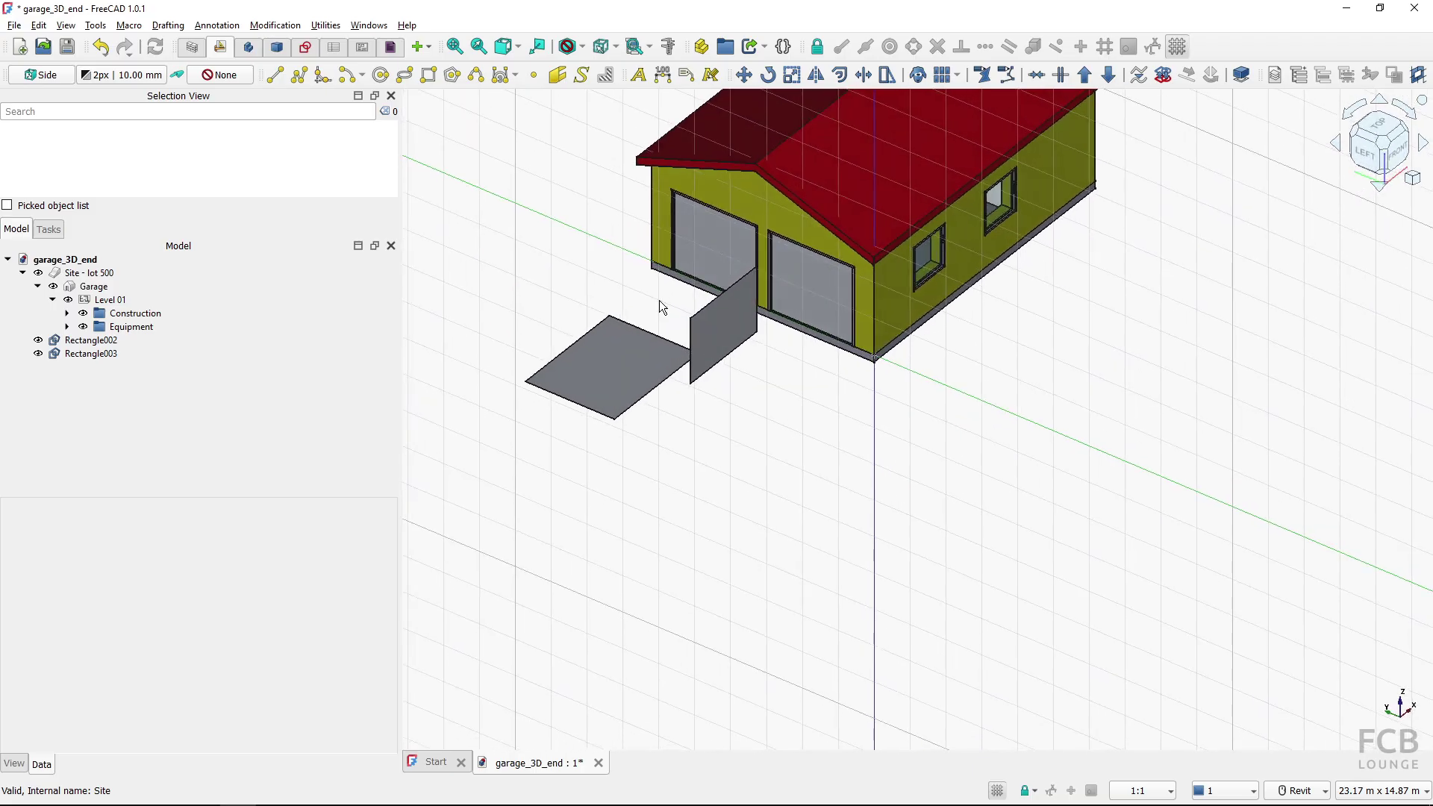
click(452, 75)
click(535, 148)
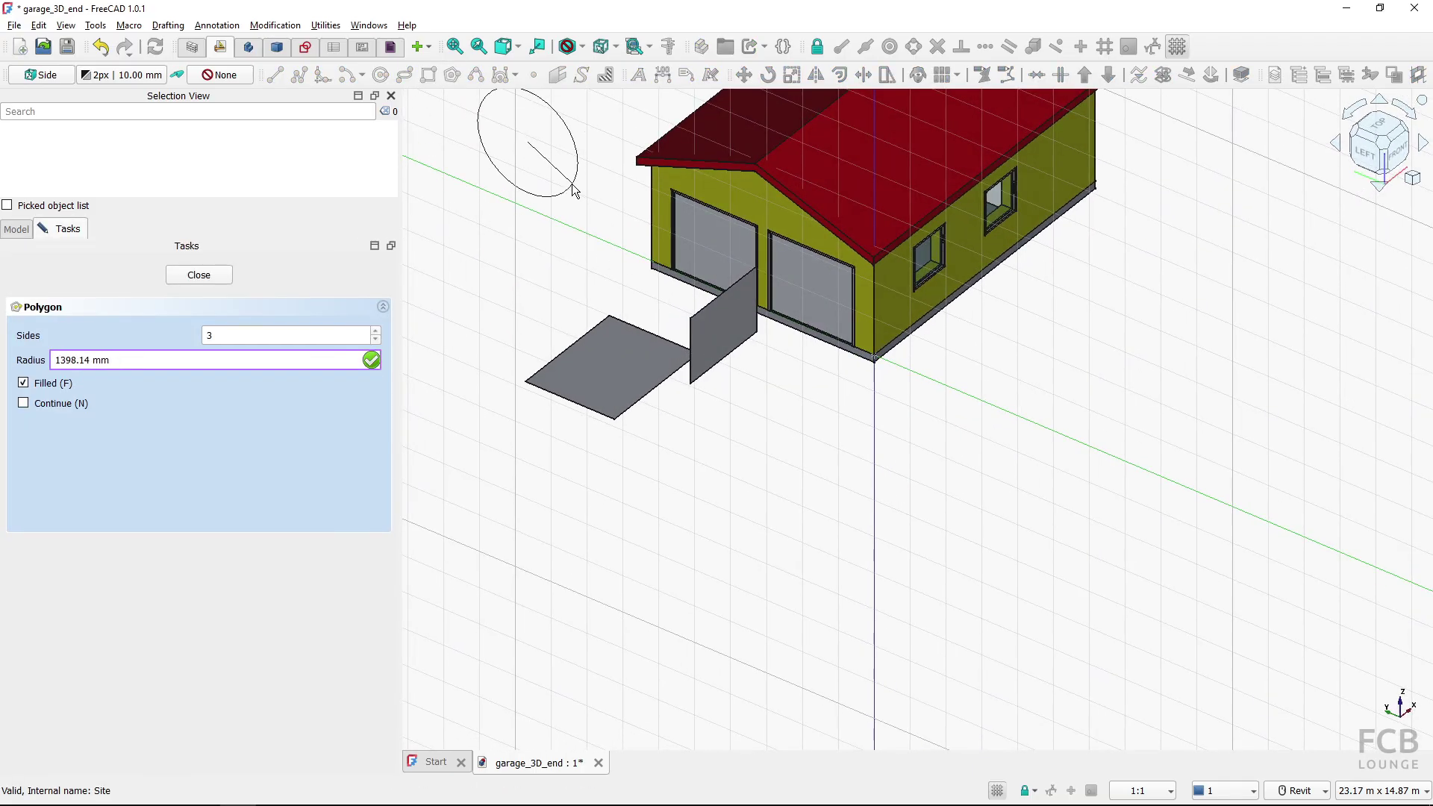
click(572, 184)
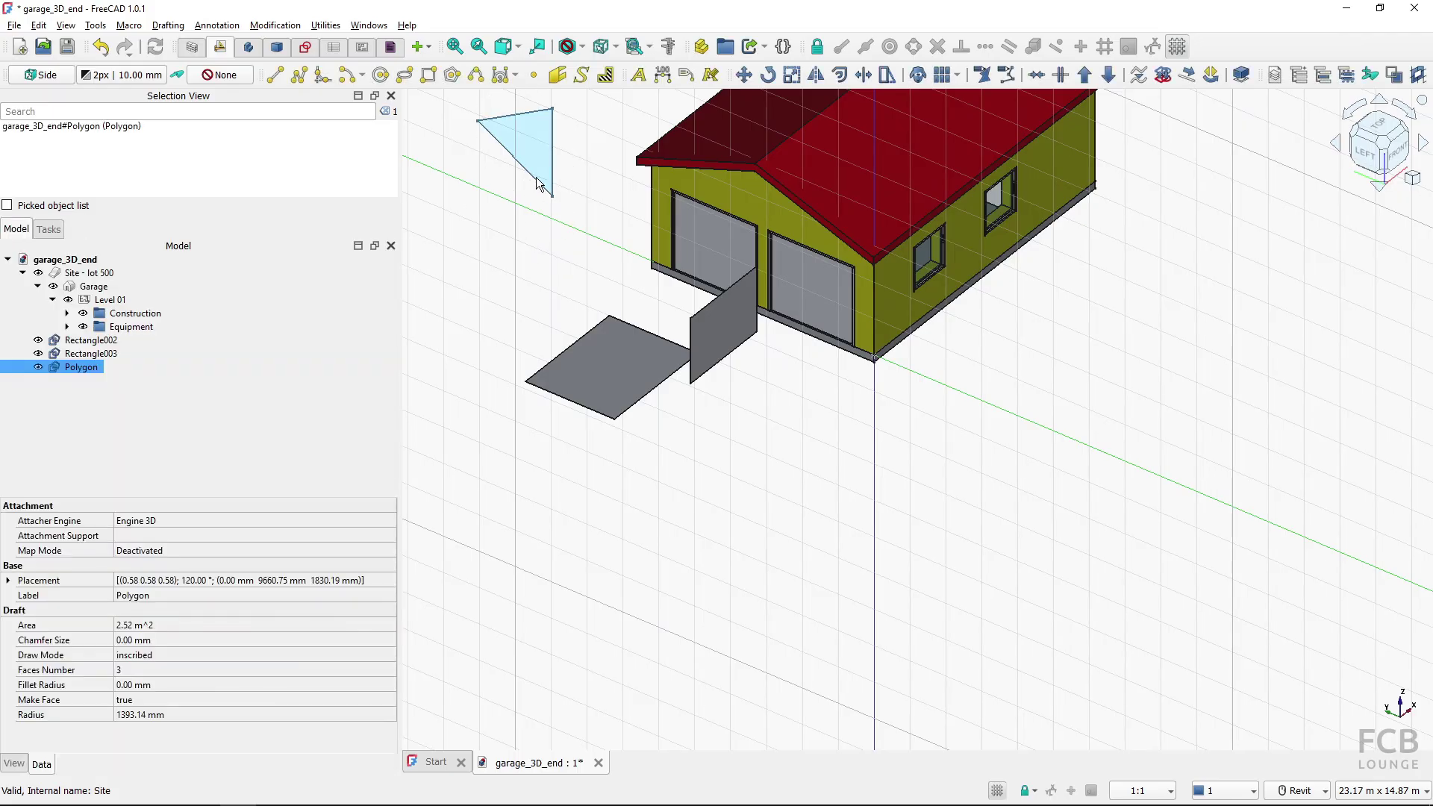
click(511, 284)
Align the working plane to a rear three-quarter view of the garage
shift+middle_drag(508, 280, 905, 357)
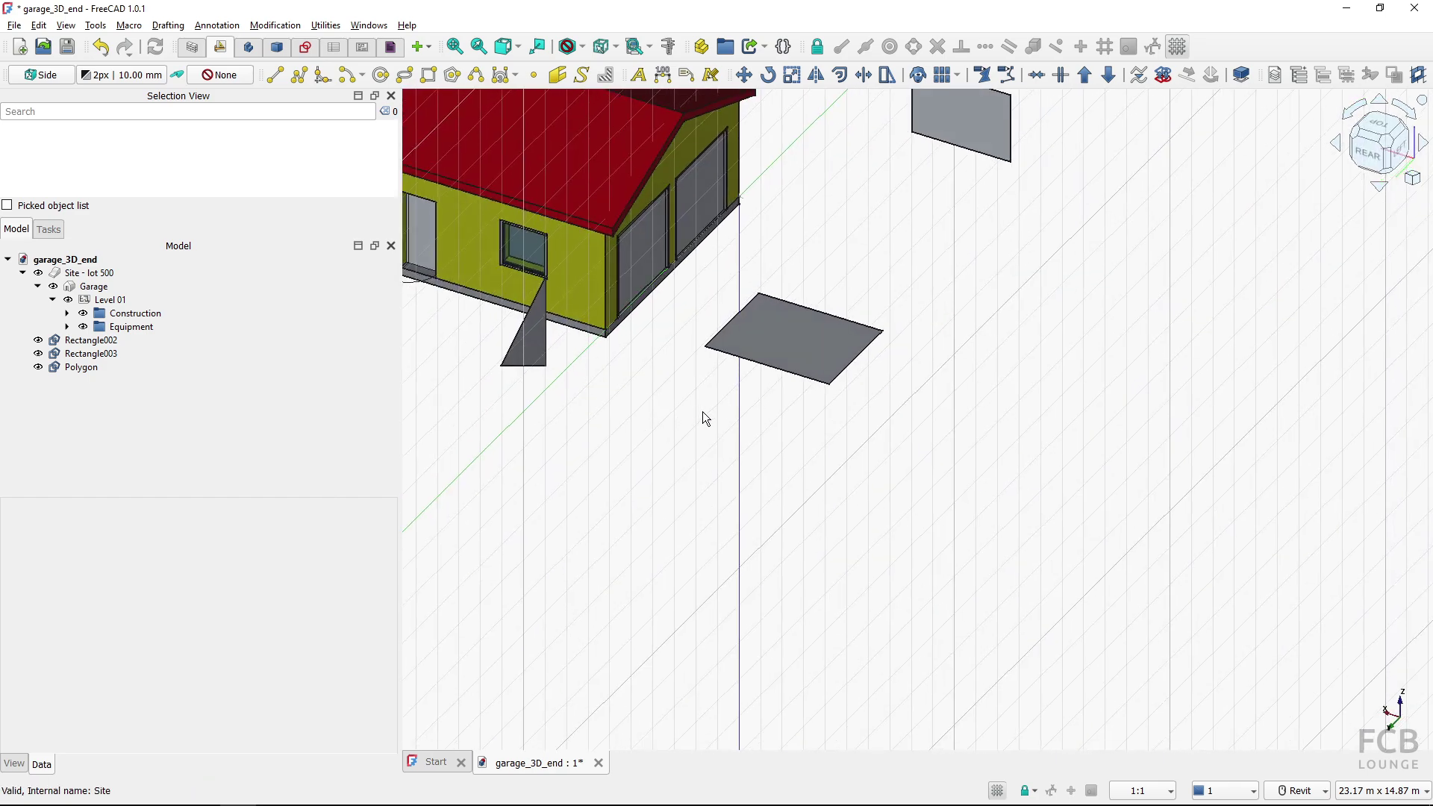
middle_drag(653, 418, 894, 561)
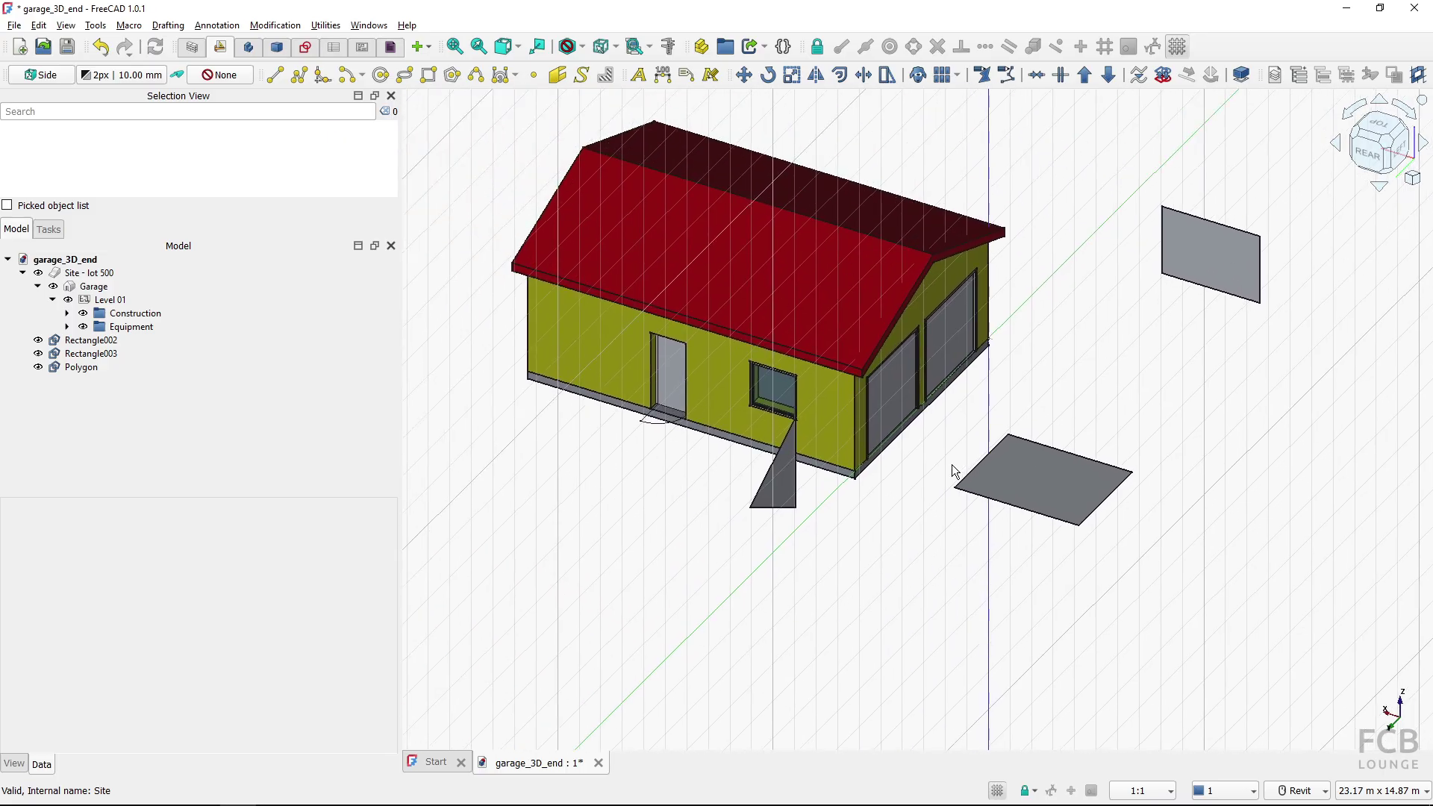
middle_drag(696, 510, 775, 509)
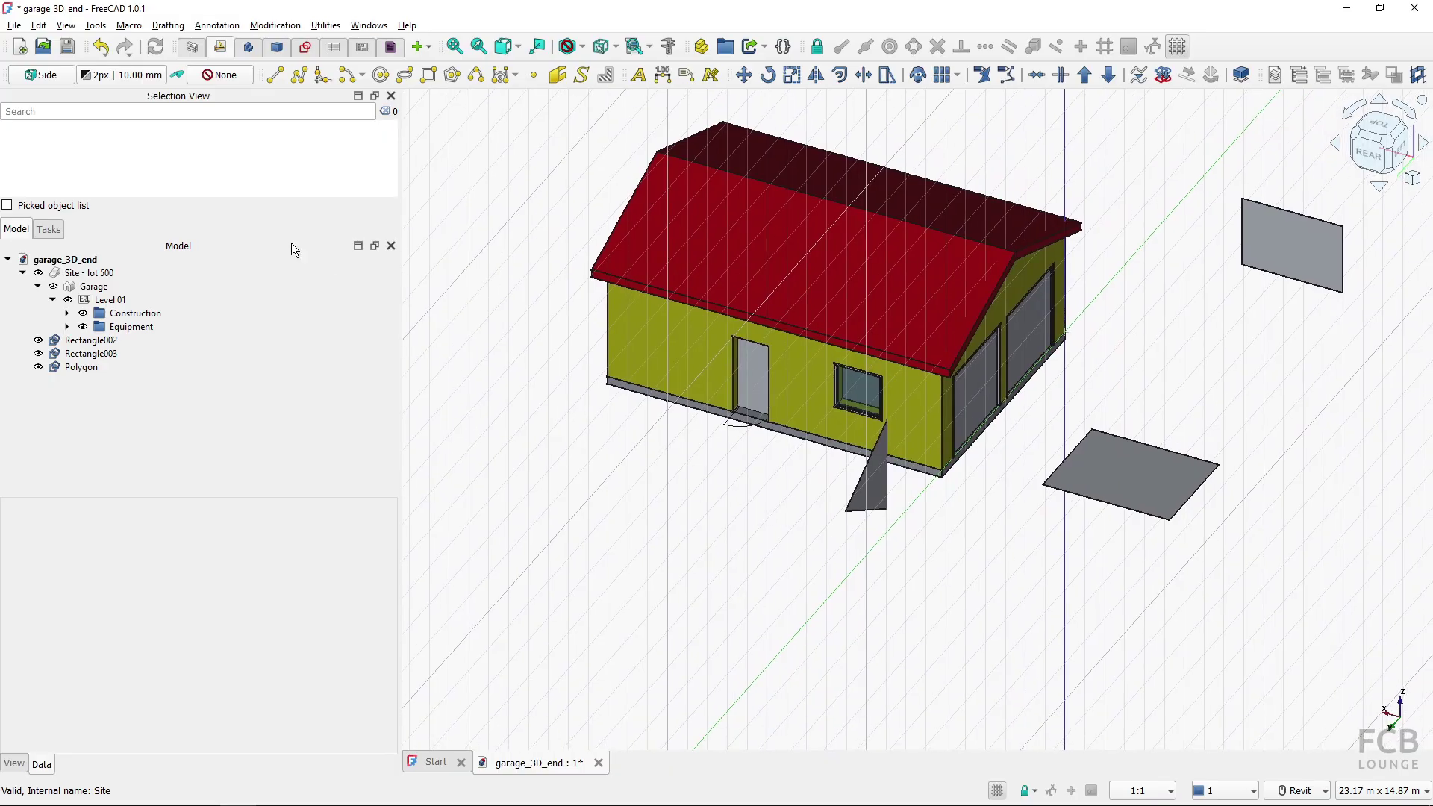
click(47, 79)
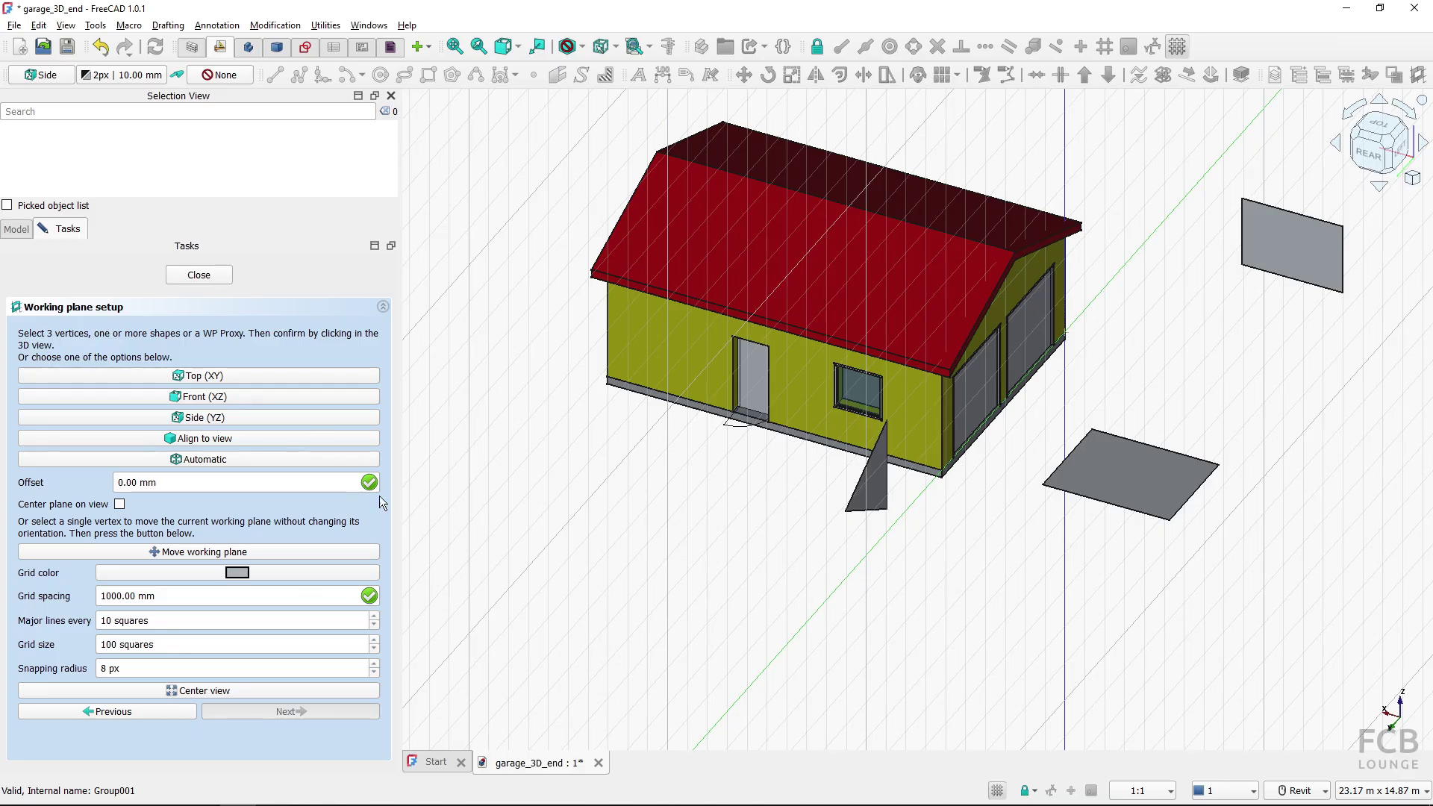
click(206, 439)
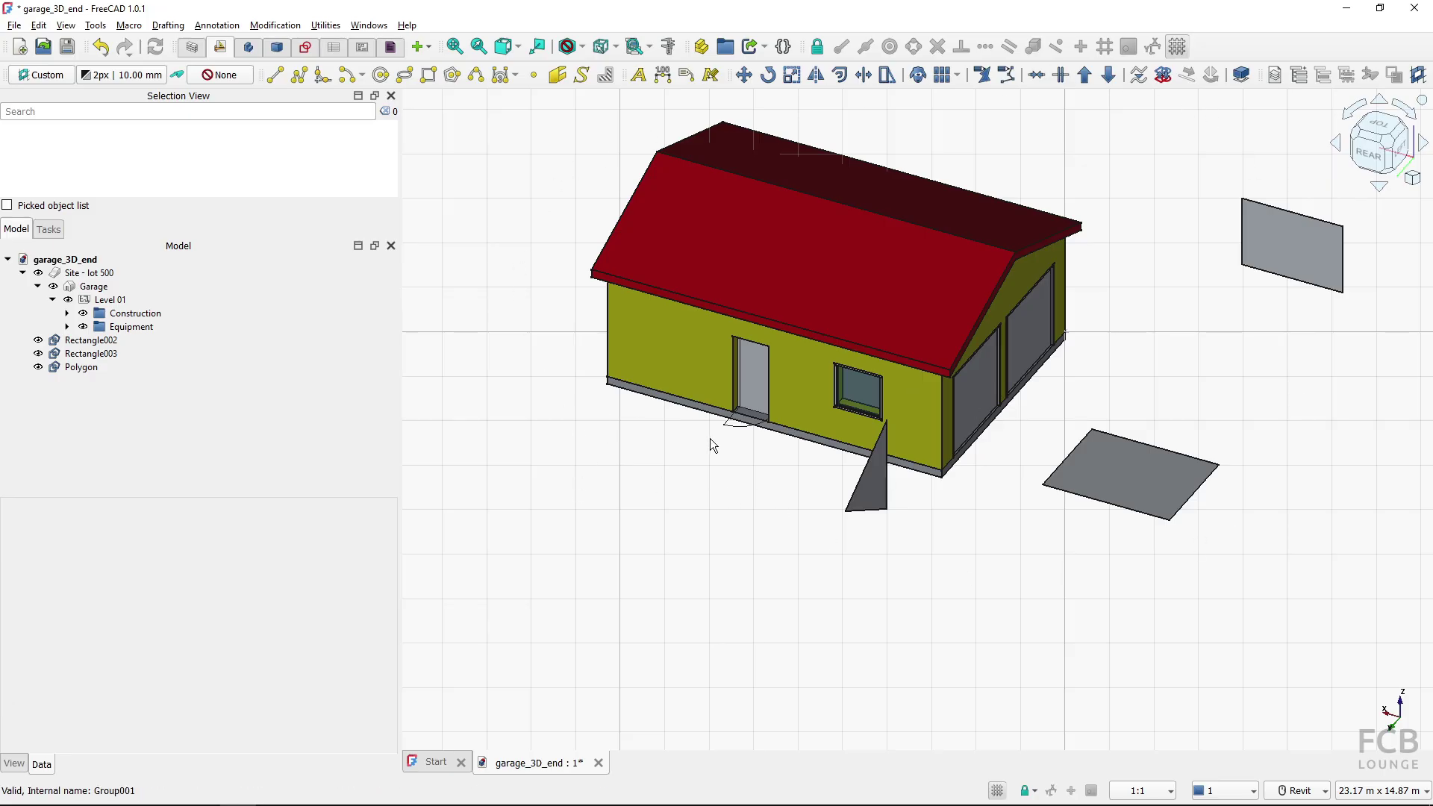
Draw a filled rectangle on the view-aligned working plane, off the garage's rear wall, and inspect its orientation
click(429, 74)
click(530, 530)
click(694, 665)
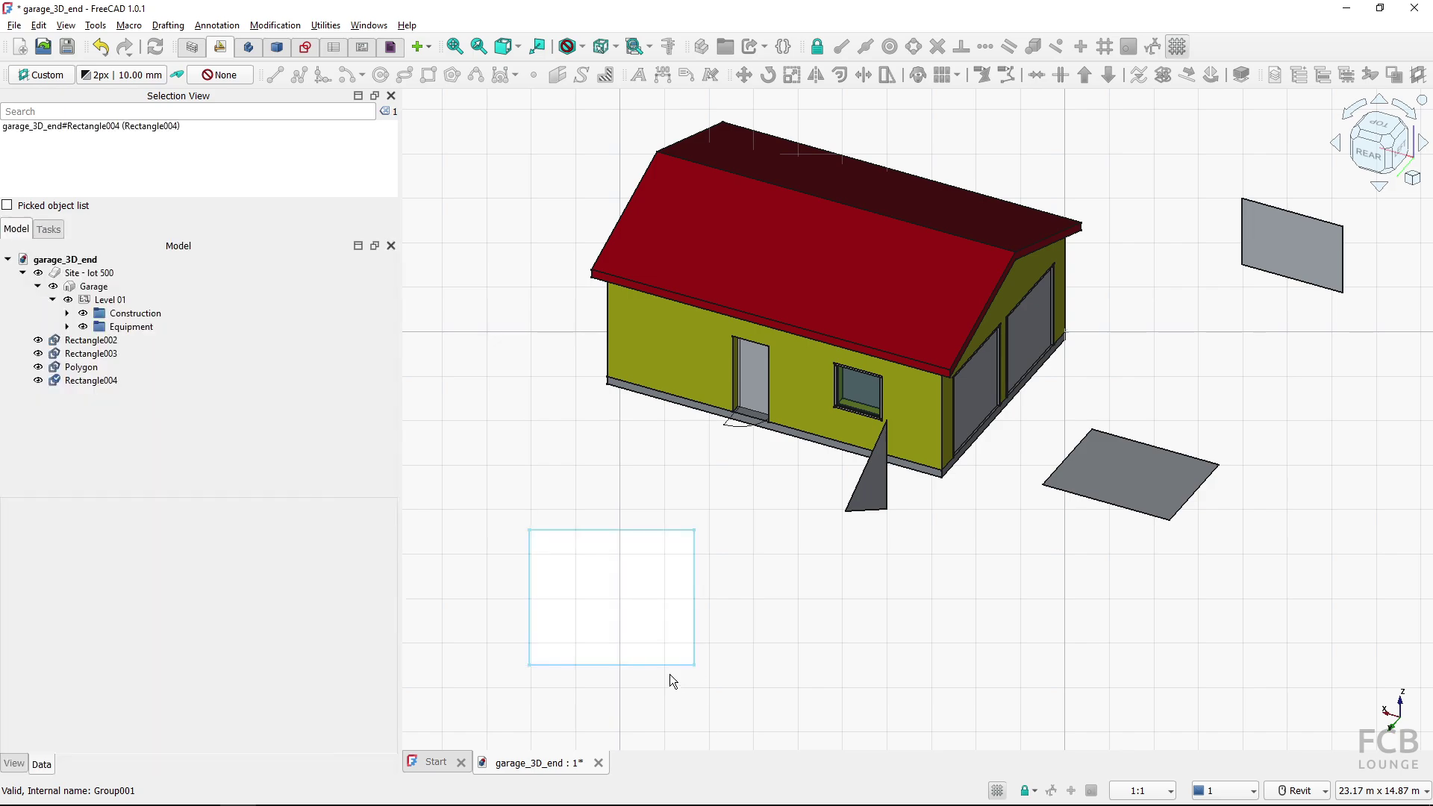
click(542, 501)
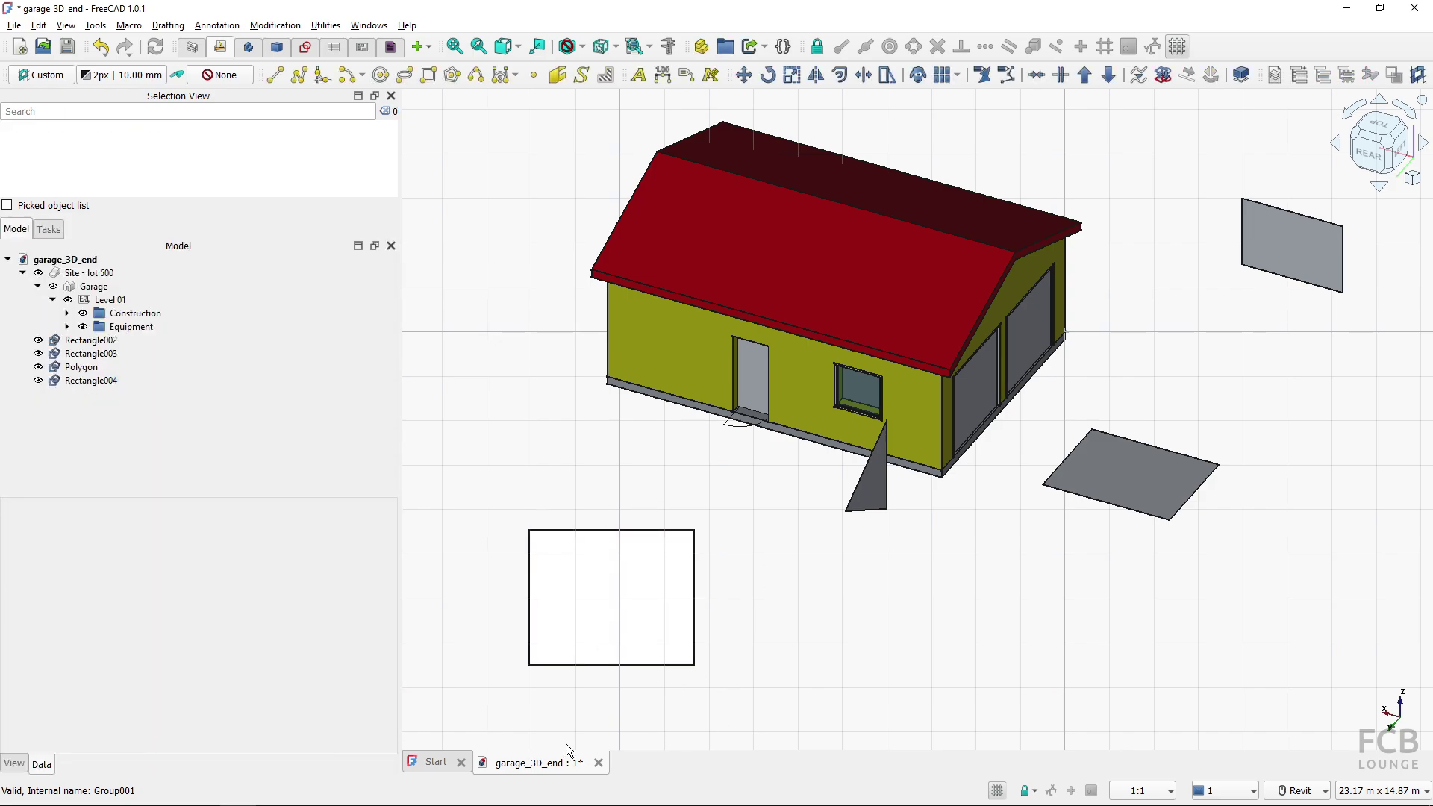
scroll(568, 597, down, 4)
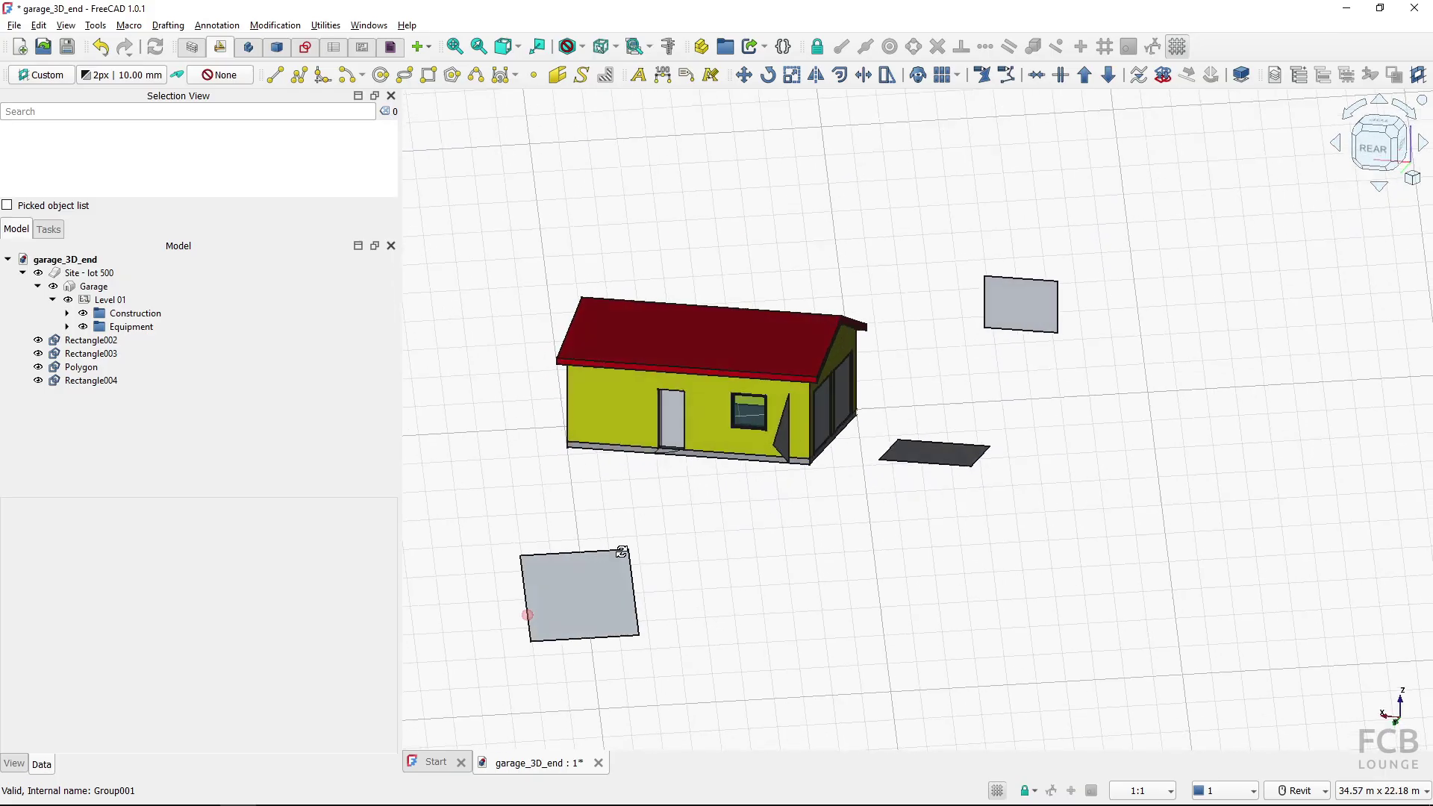
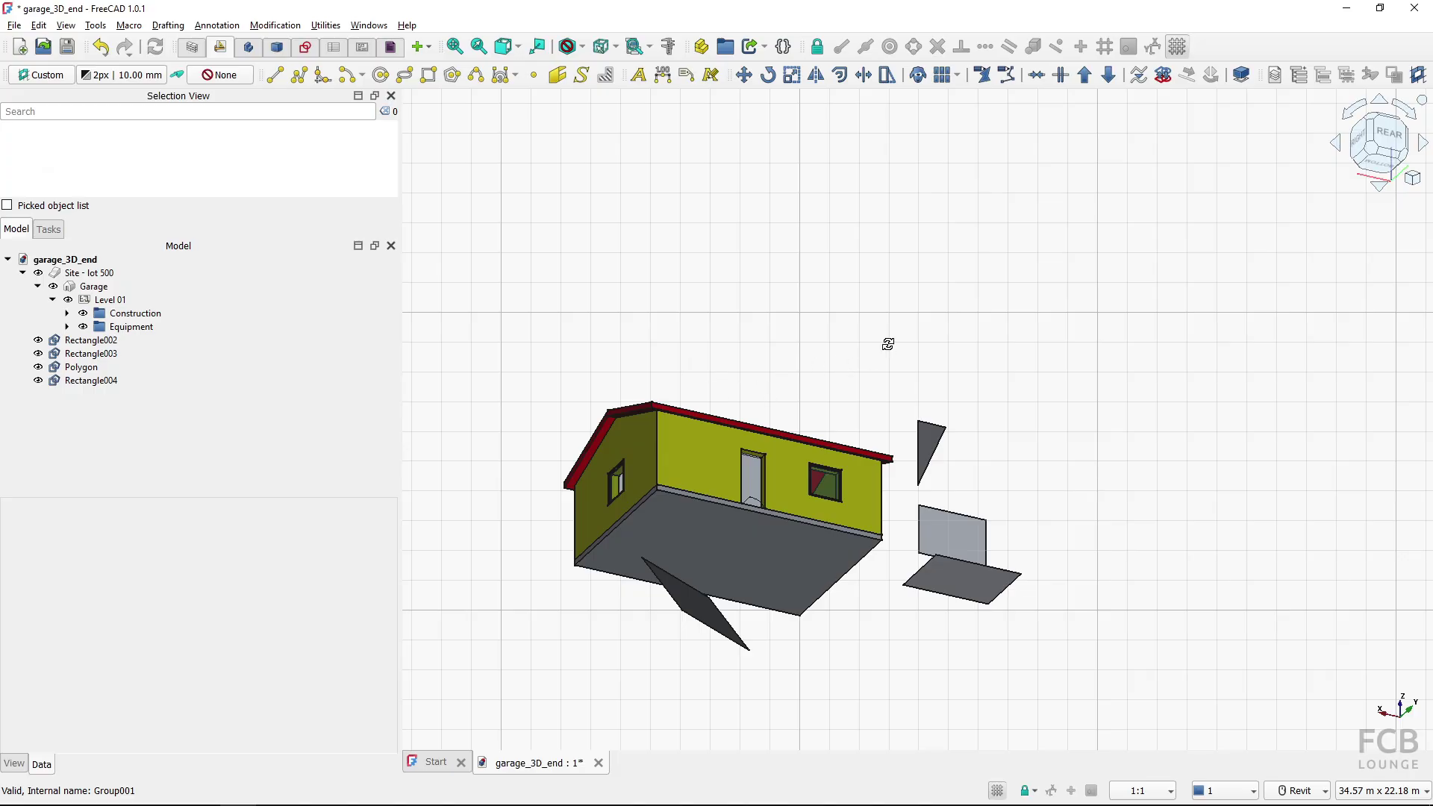
shift+middle_drag(888, 344, 575, 336)
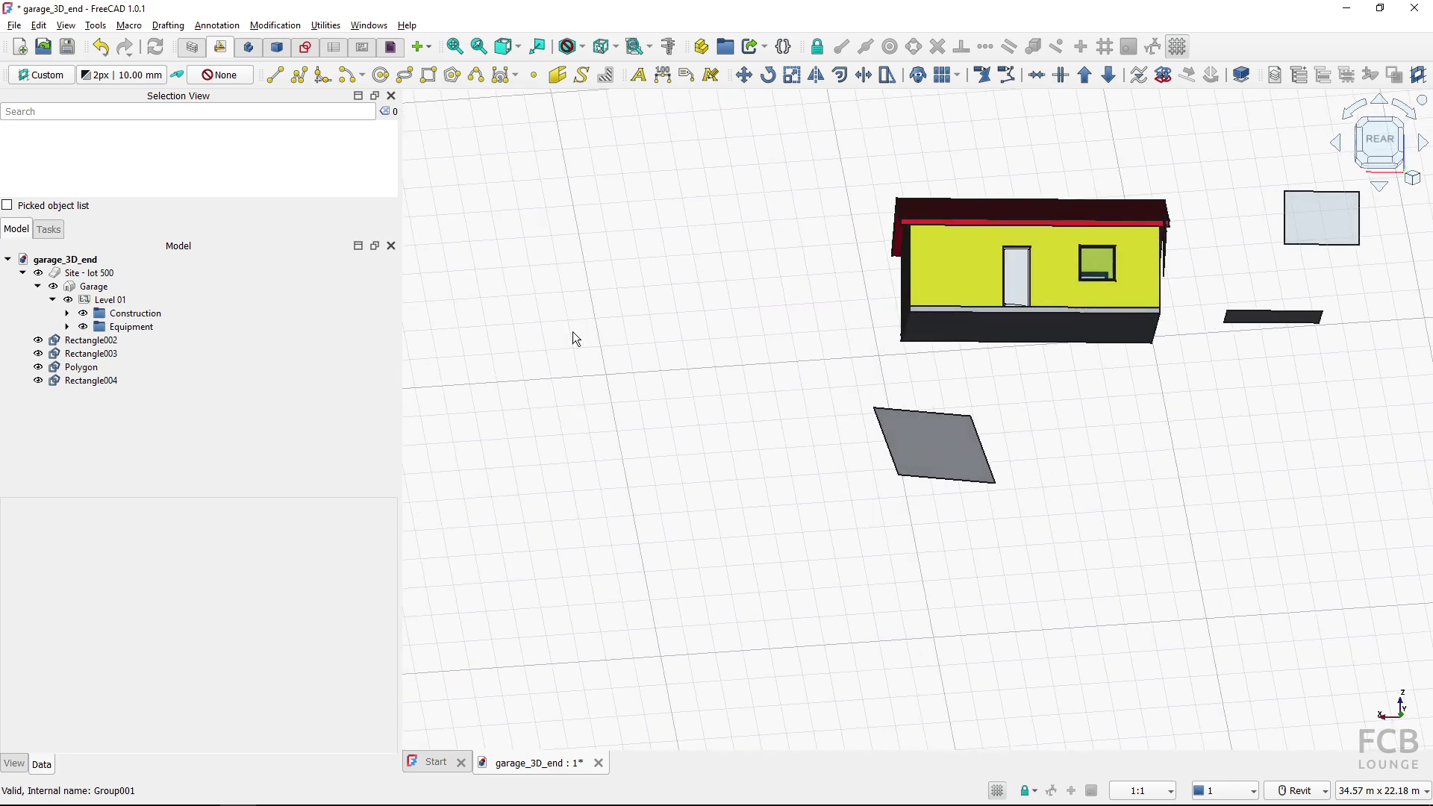
Set the working plane to Automatic and turn the model to a rear-left three-quarter view
click(42, 78)
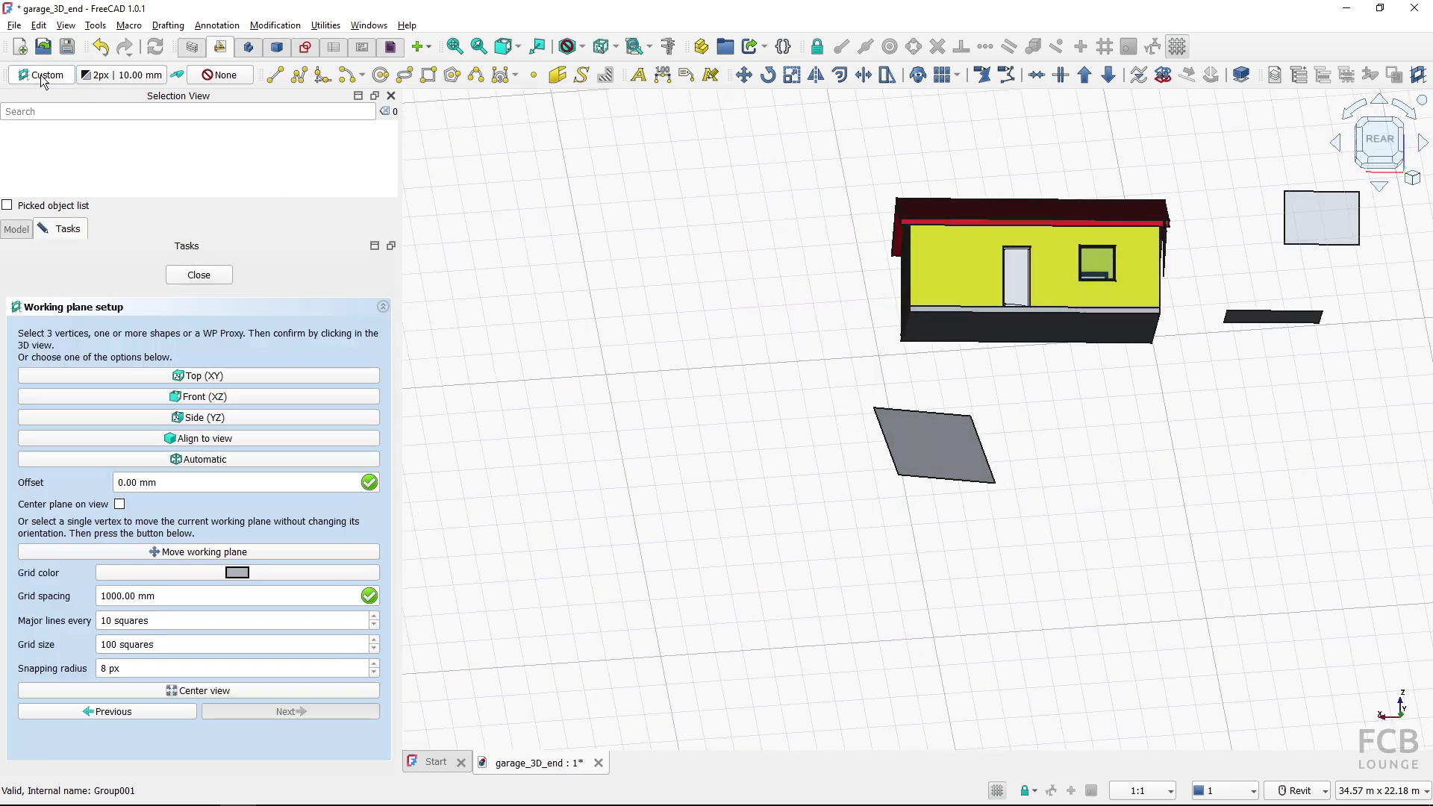
click(199, 460)
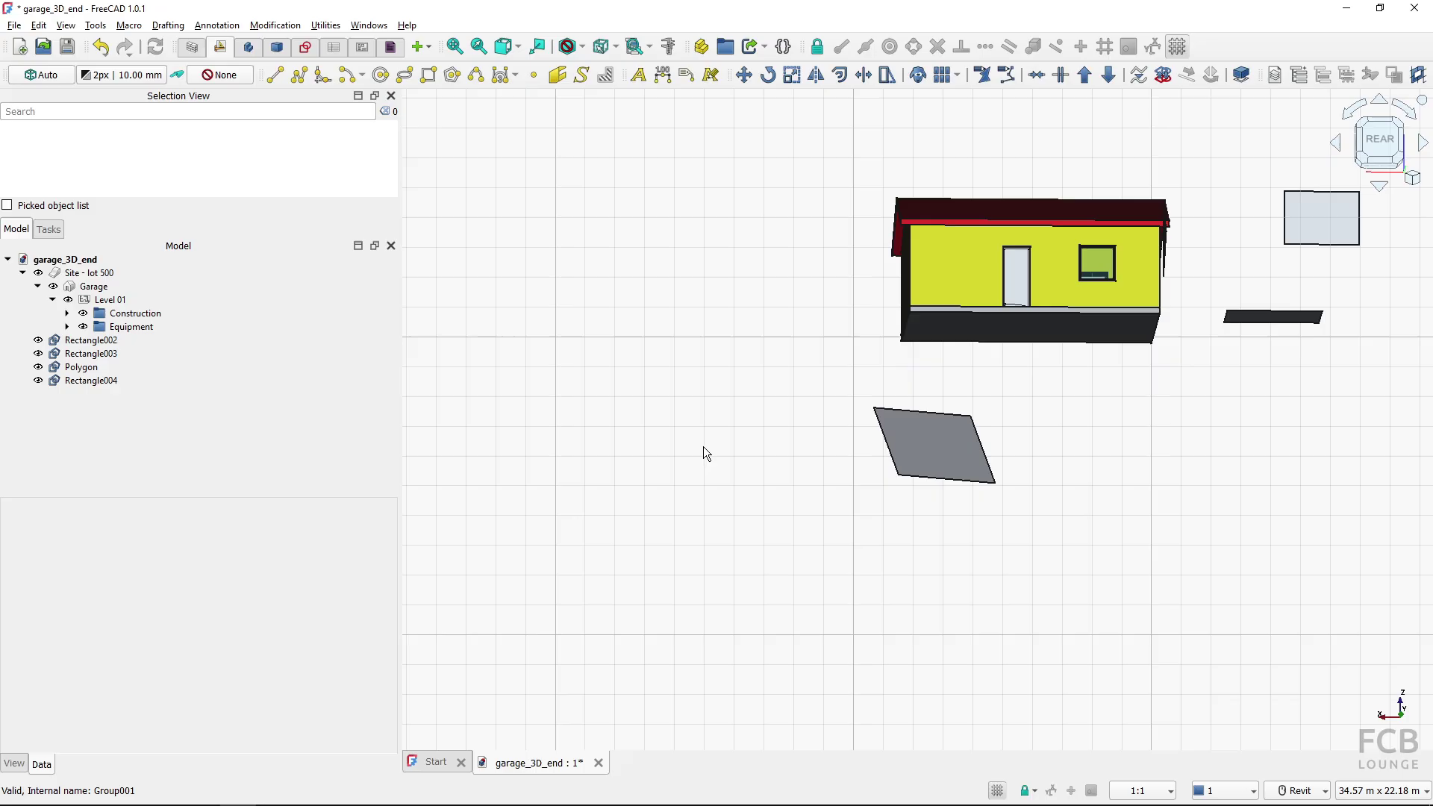
middle_drag(786, 442, 695, 494)
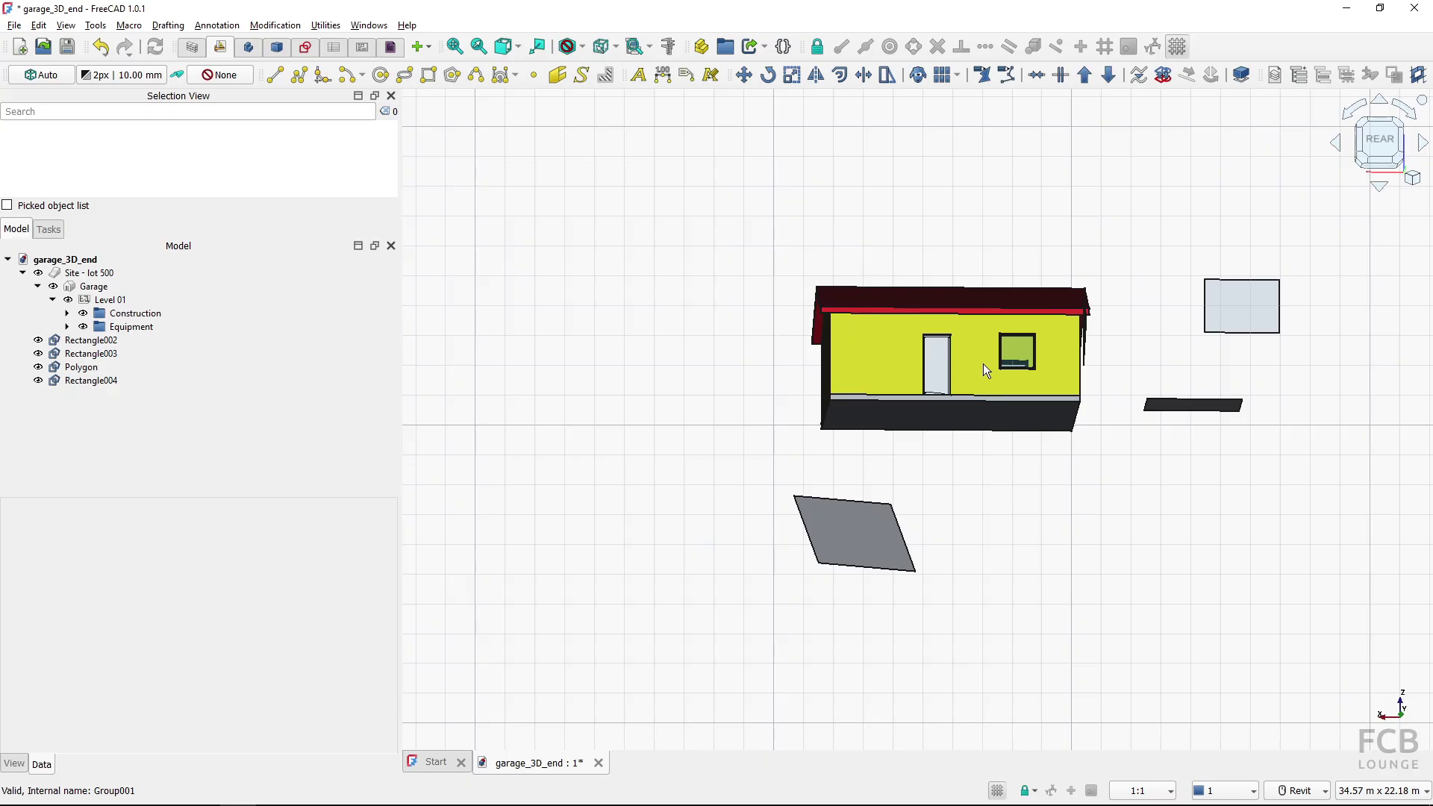
shift+middle_drag(983, 364, 858, 381)
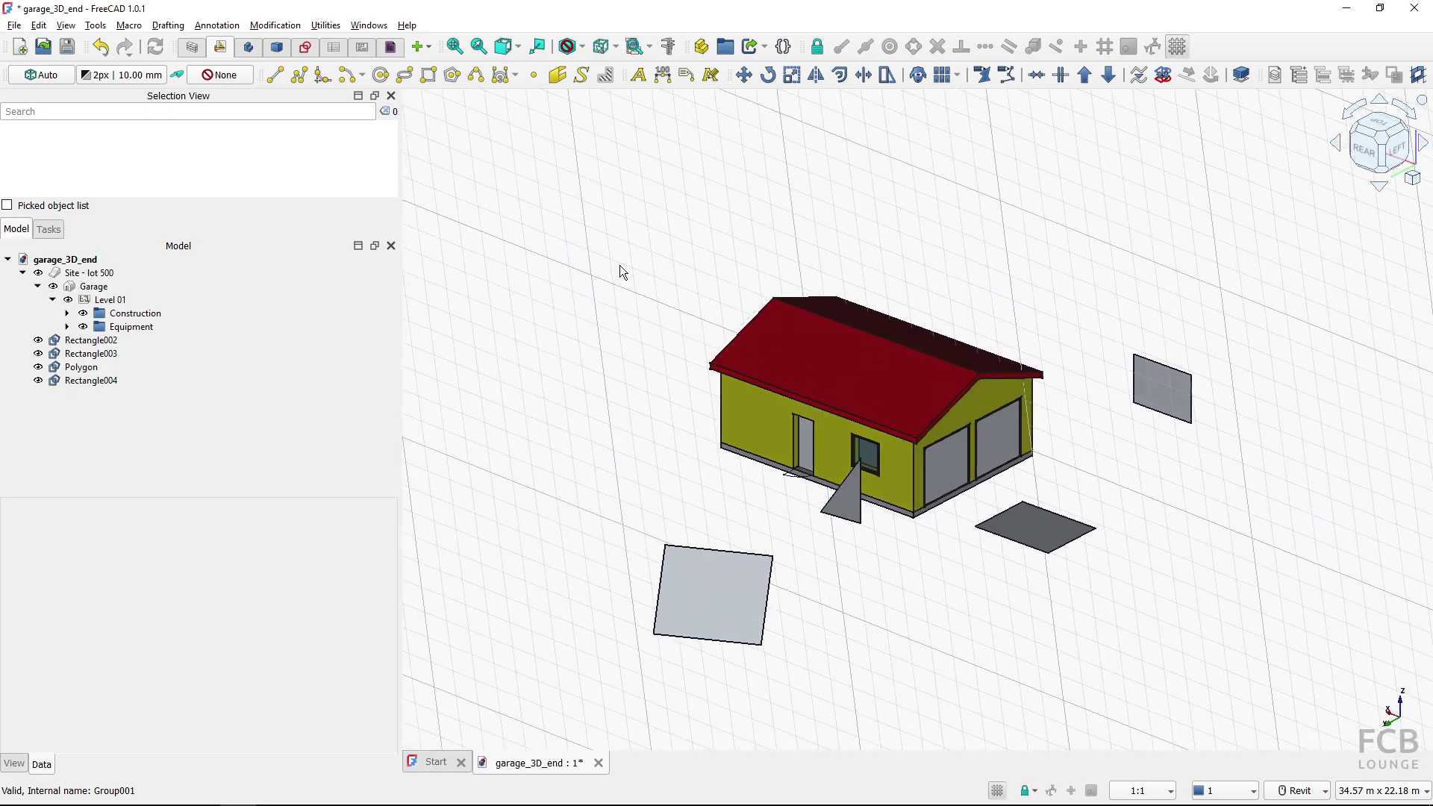
Draw a filled rectangle about 2053 × 2203 mm on the automatic working plane, above and beside the garage roof
click(430, 75)
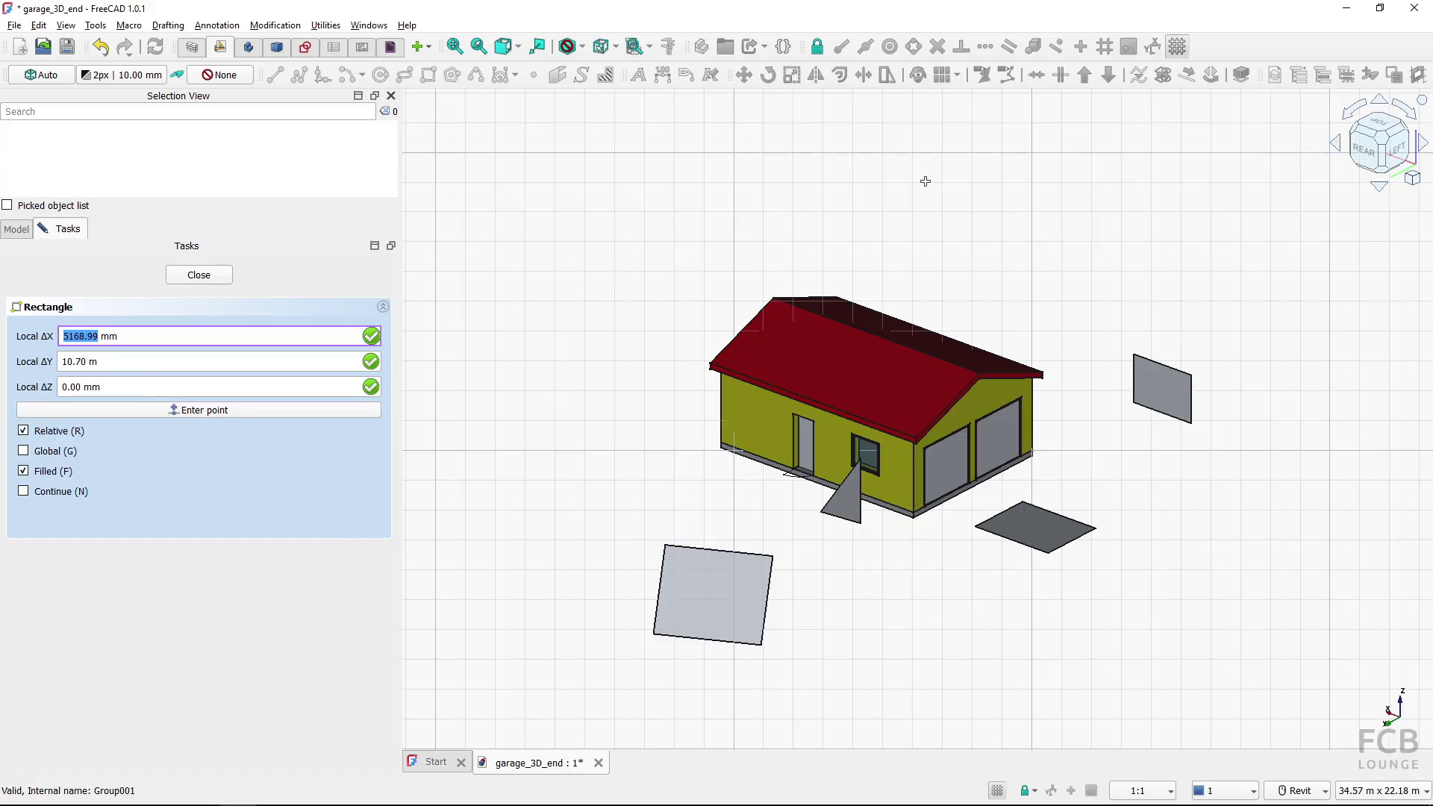
click(595, 240)
click(657, 304)
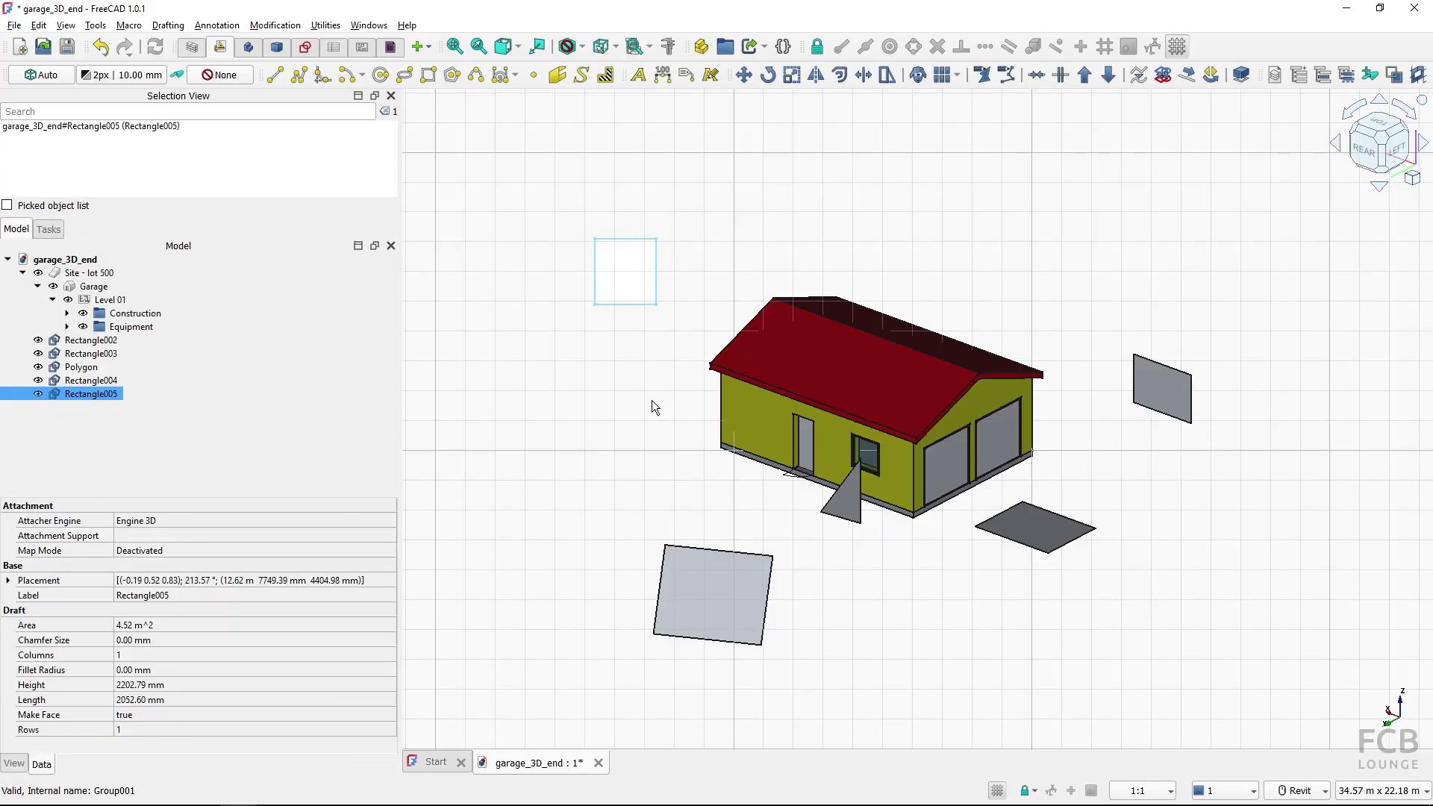
click(653, 402)
From a view below the garage, draw a filled rectangle about 4151 × 3538 mm on the automatic plane, beside the building
shift+middle_drag(637, 448, 758, 428)
scroll(752, 486, down, 6)
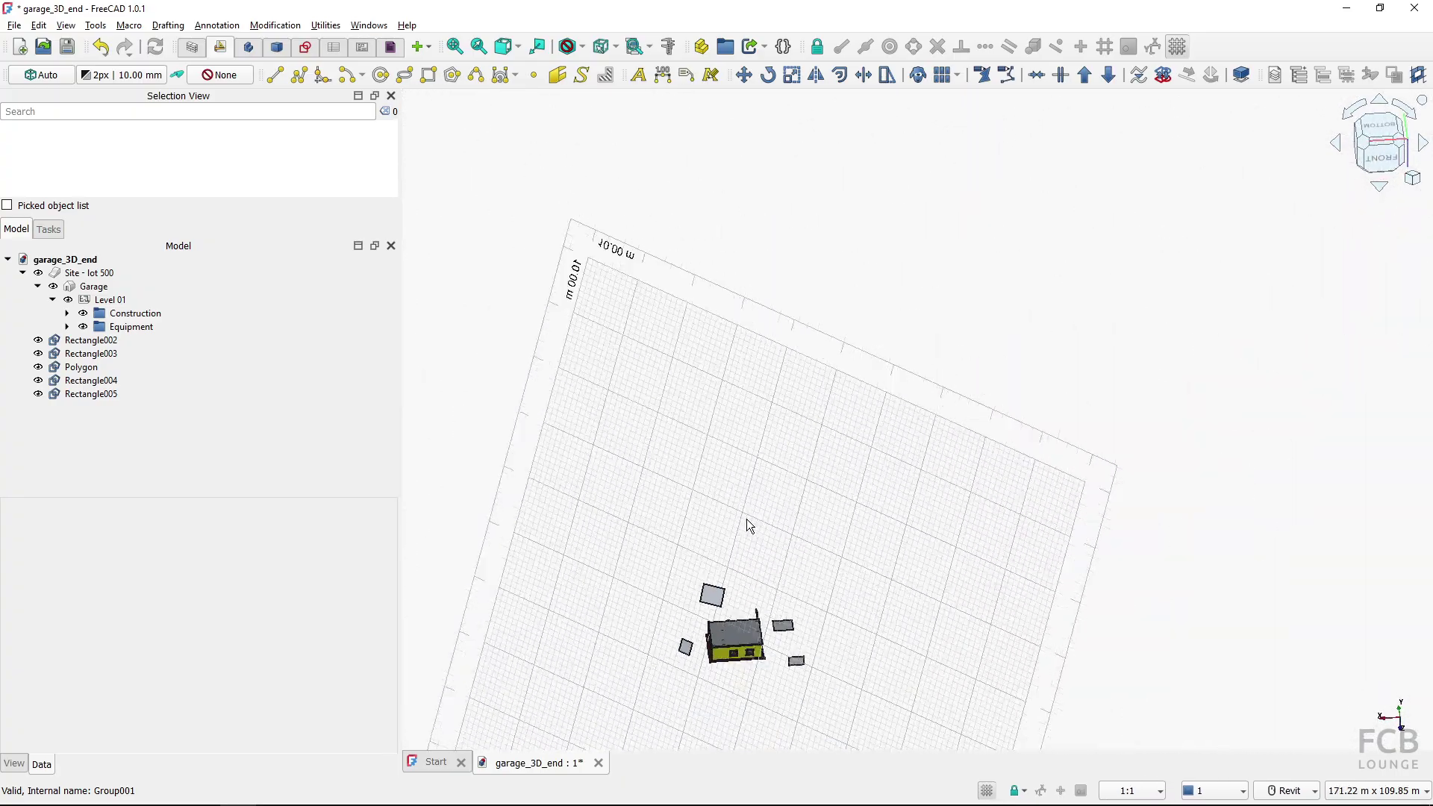
shift+middle_drag(747, 518, 747, 440)
scroll(746, 523, up, 3)
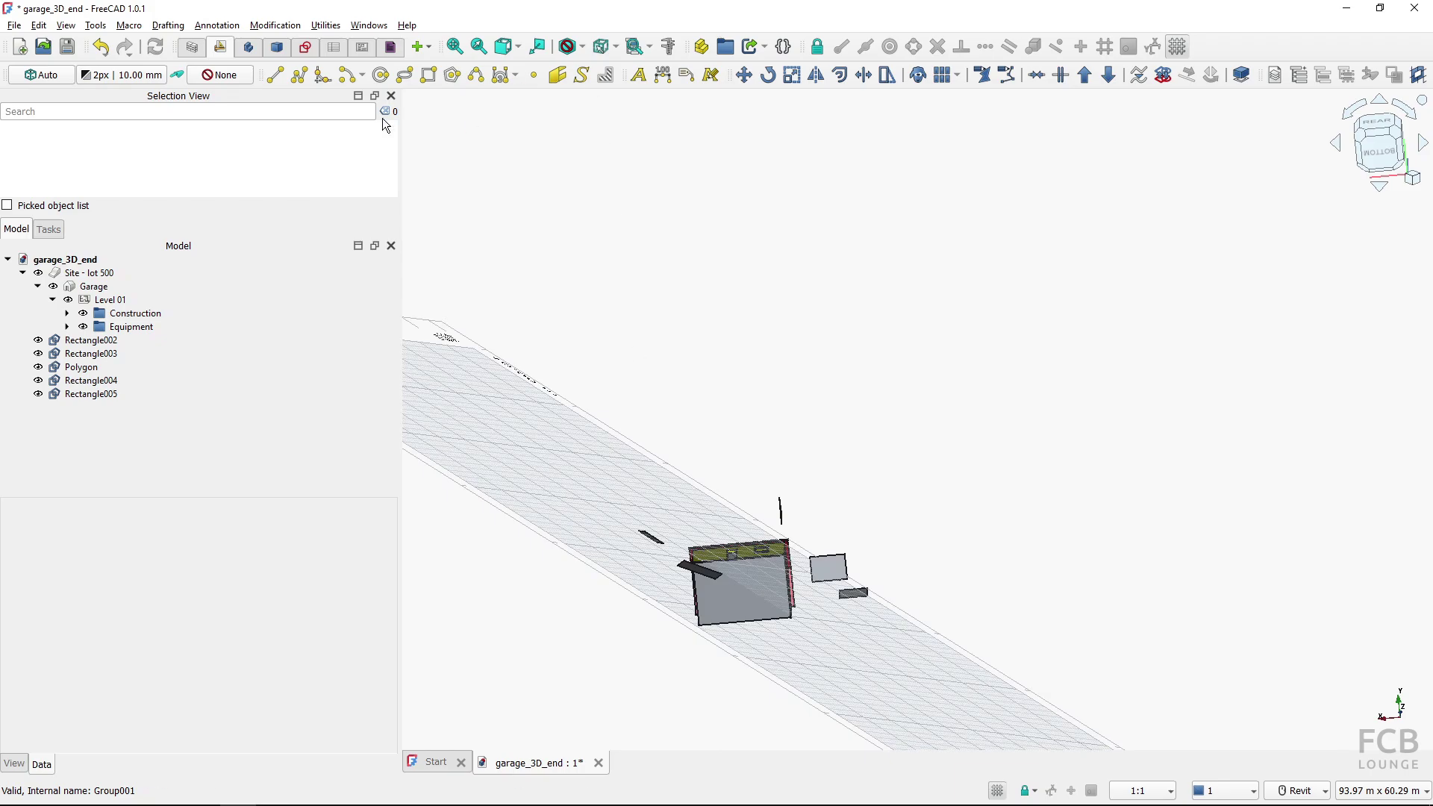
click(430, 75)
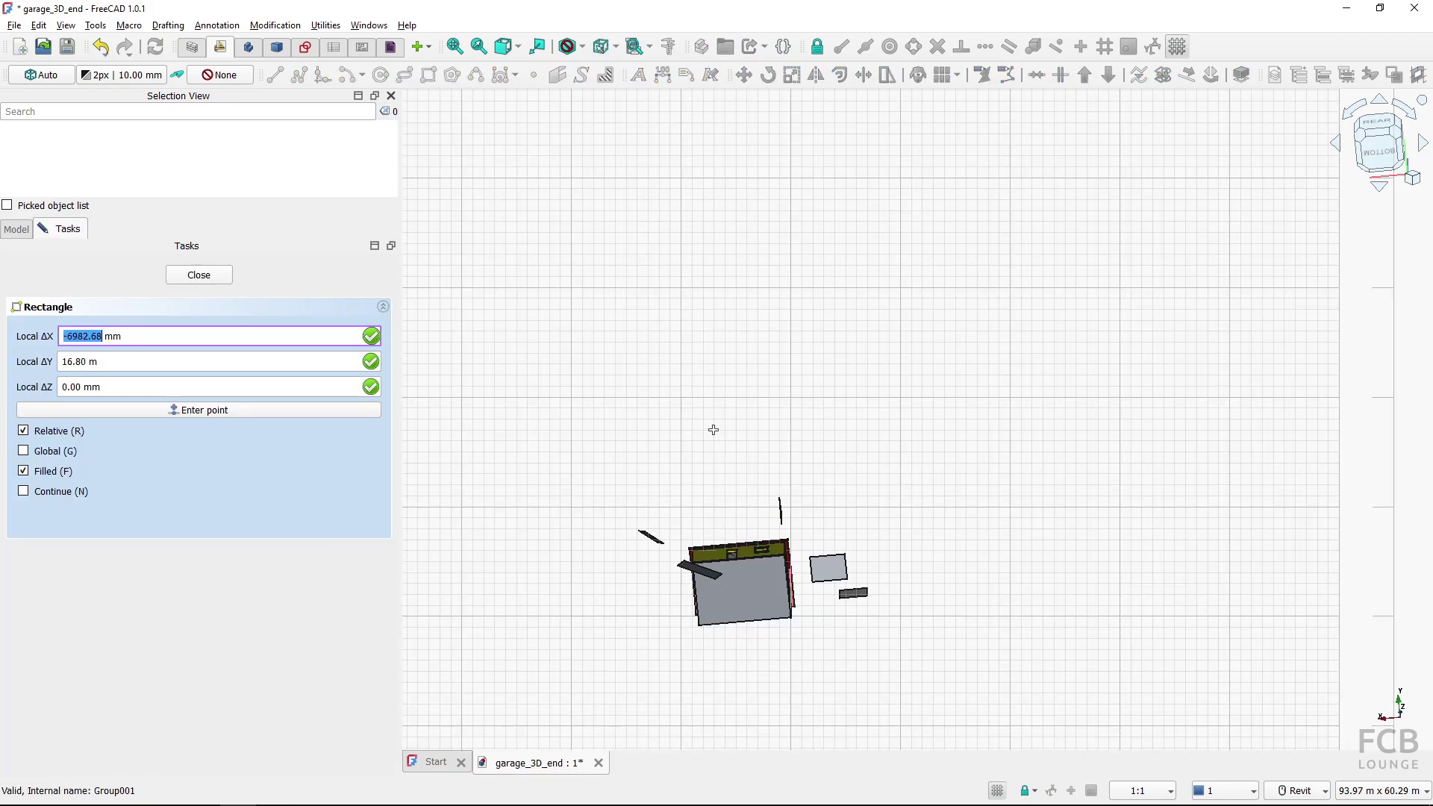
click(757, 469)
From a tilted underside view, draw a filled circle with a radius of about 3552 mm on the automatic plane, away from the garage
shift+middle_drag(857, 493, 794, 359)
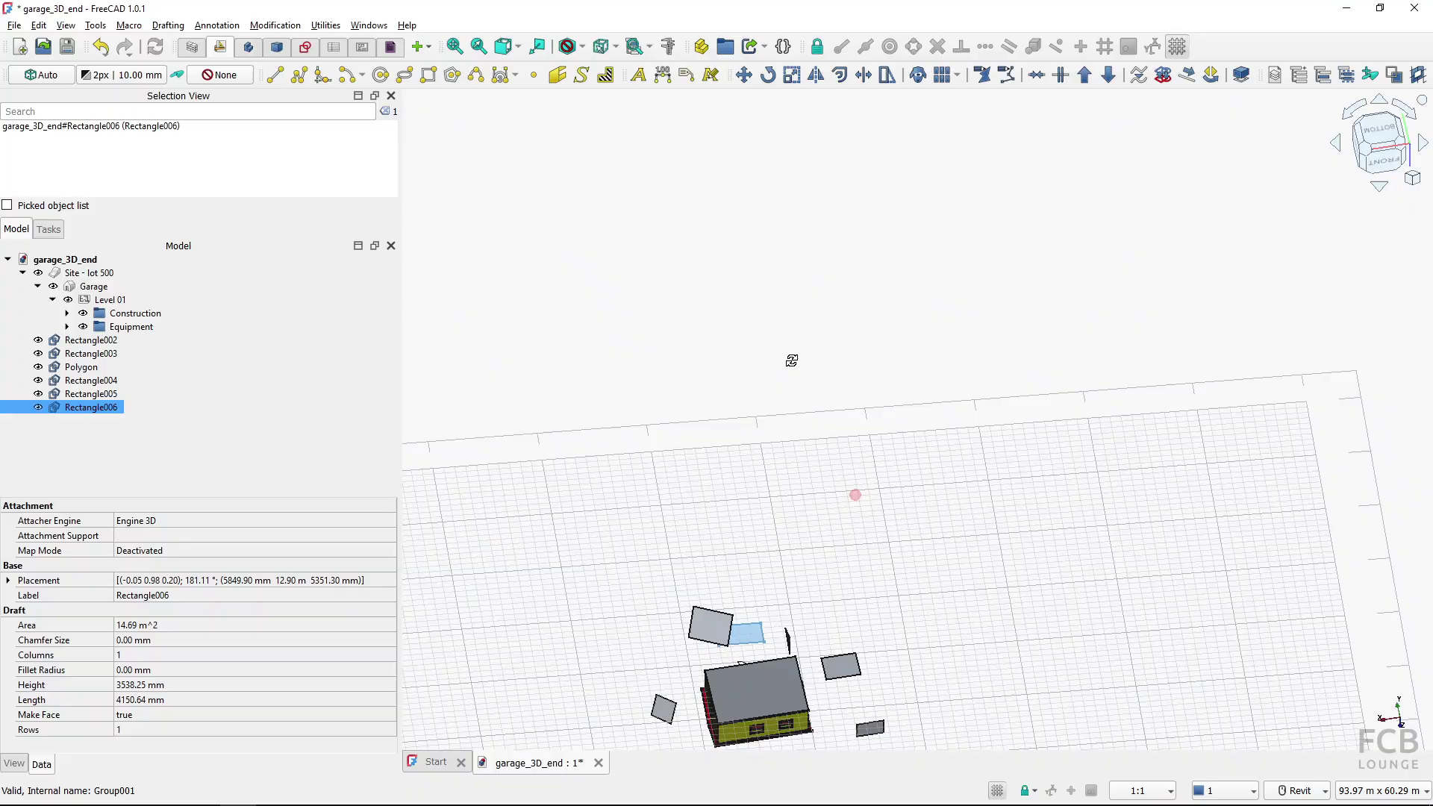
click(380, 75)
click(733, 542)
click(763, 568)
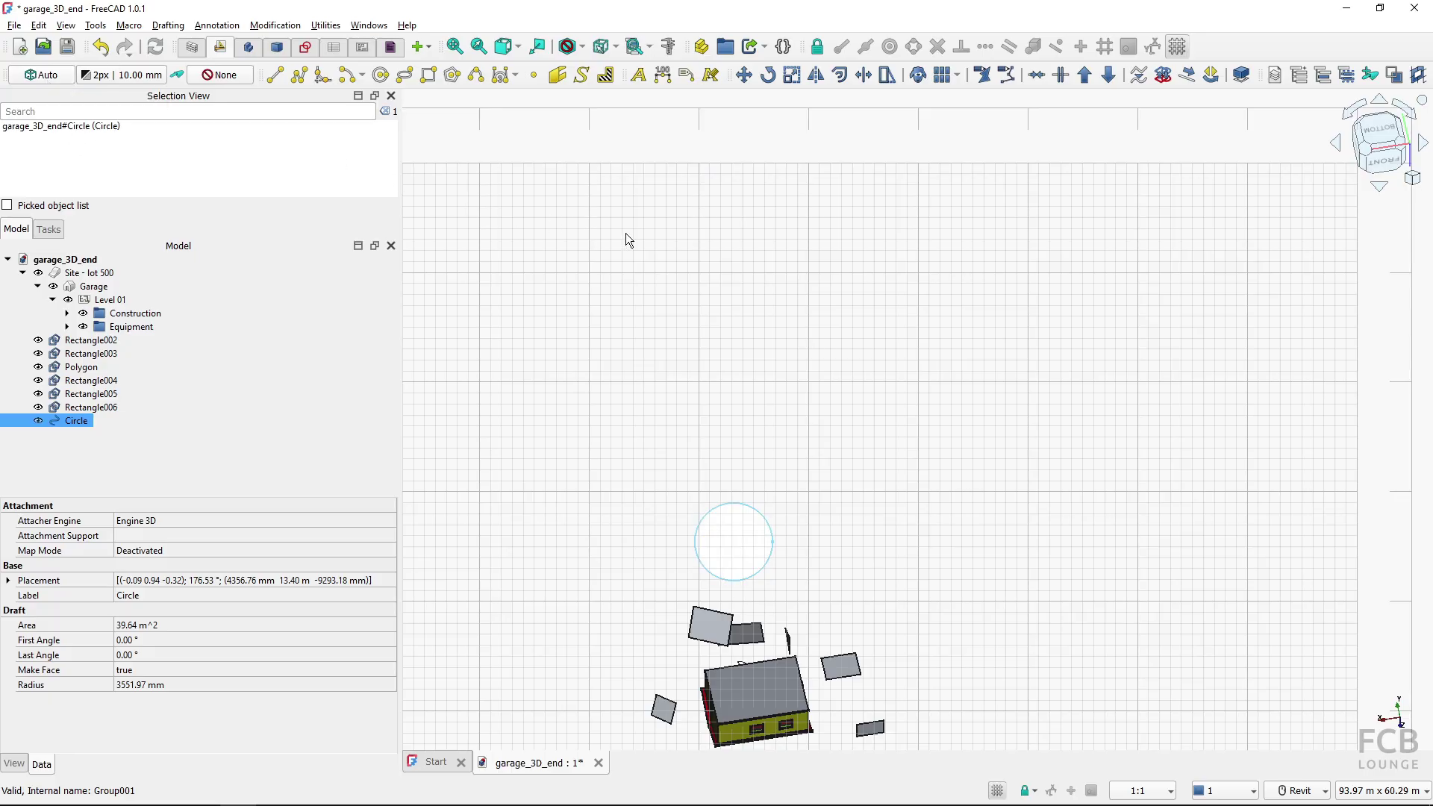
shift+middle_drag(806, 366, 1096, 509)
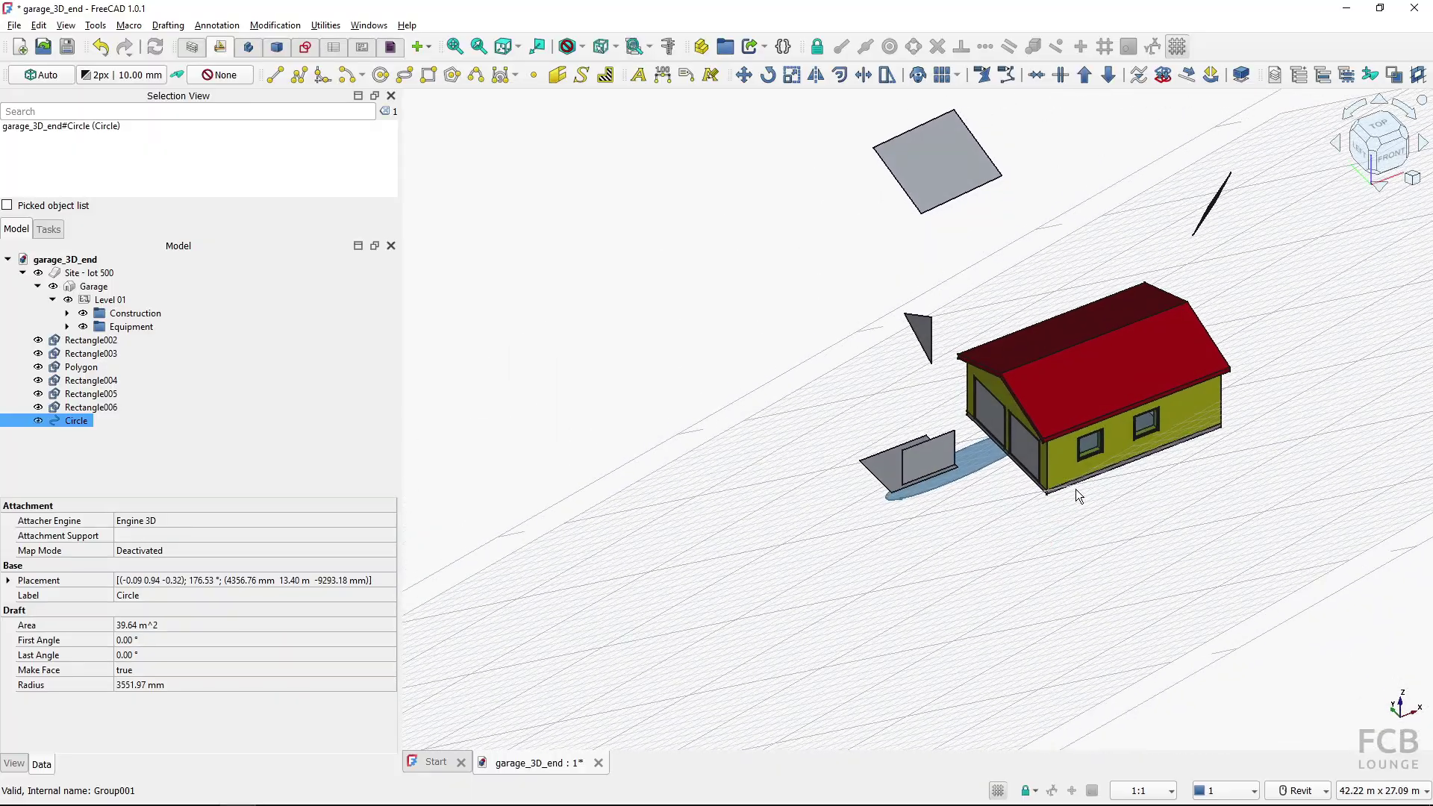
Delete all the test rectangles, the polygon and the circle, keeping only the garage
click(90, 341)
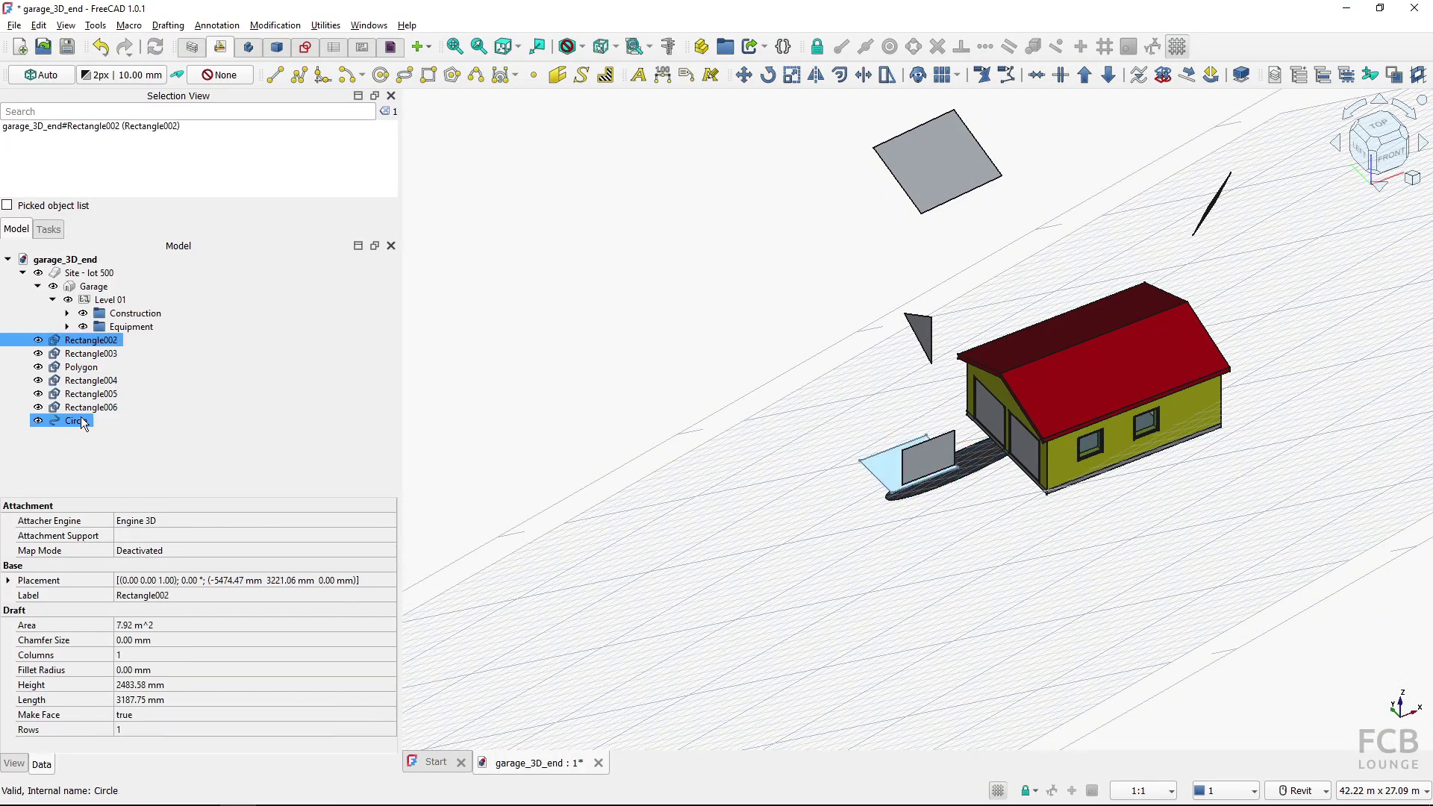
shift+click(82, 421)
key(Delete)
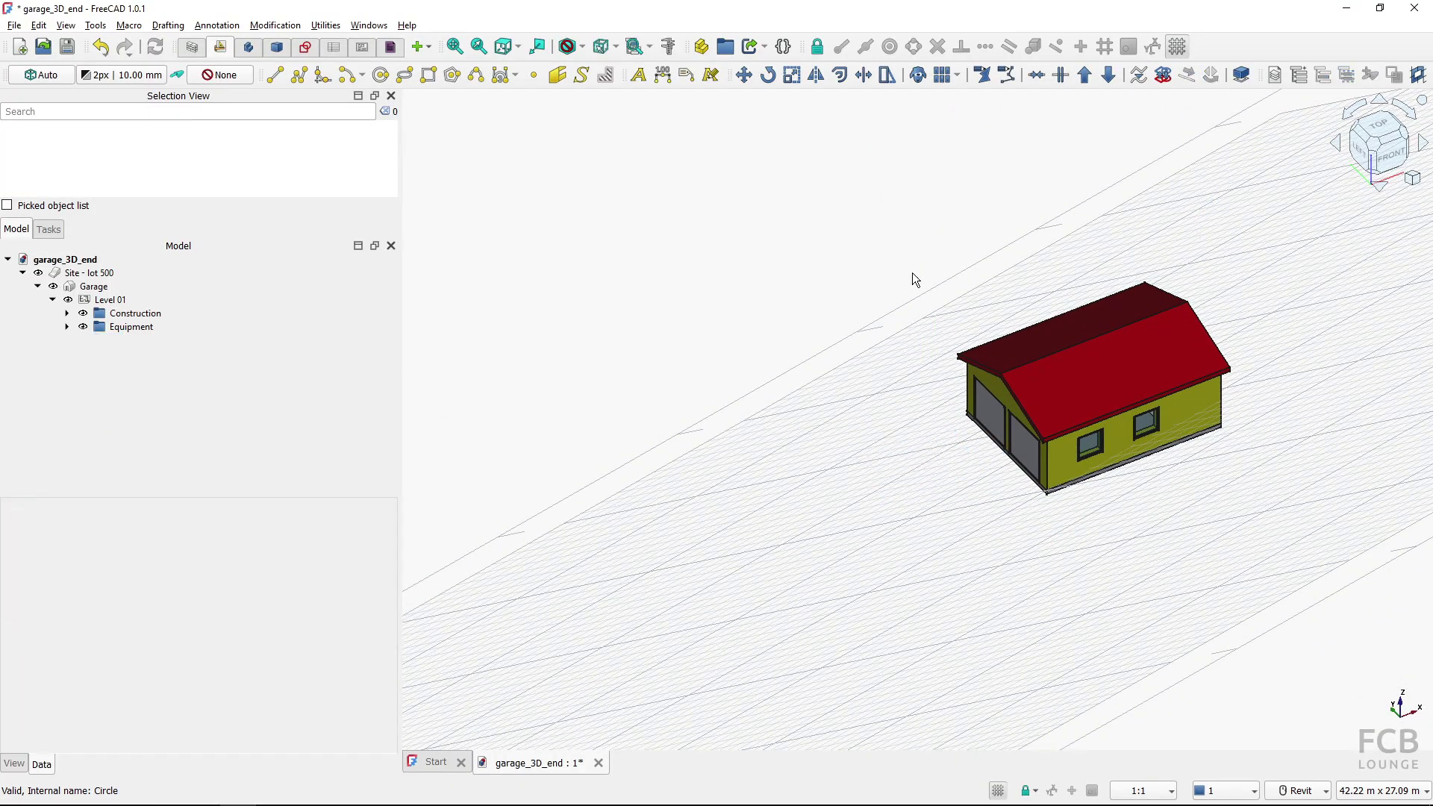
Fit the garage in an isometric view and set the working plane to Top (XY) with a 0.00 mm offset
click(1357, 154)
key(v)
key(f)
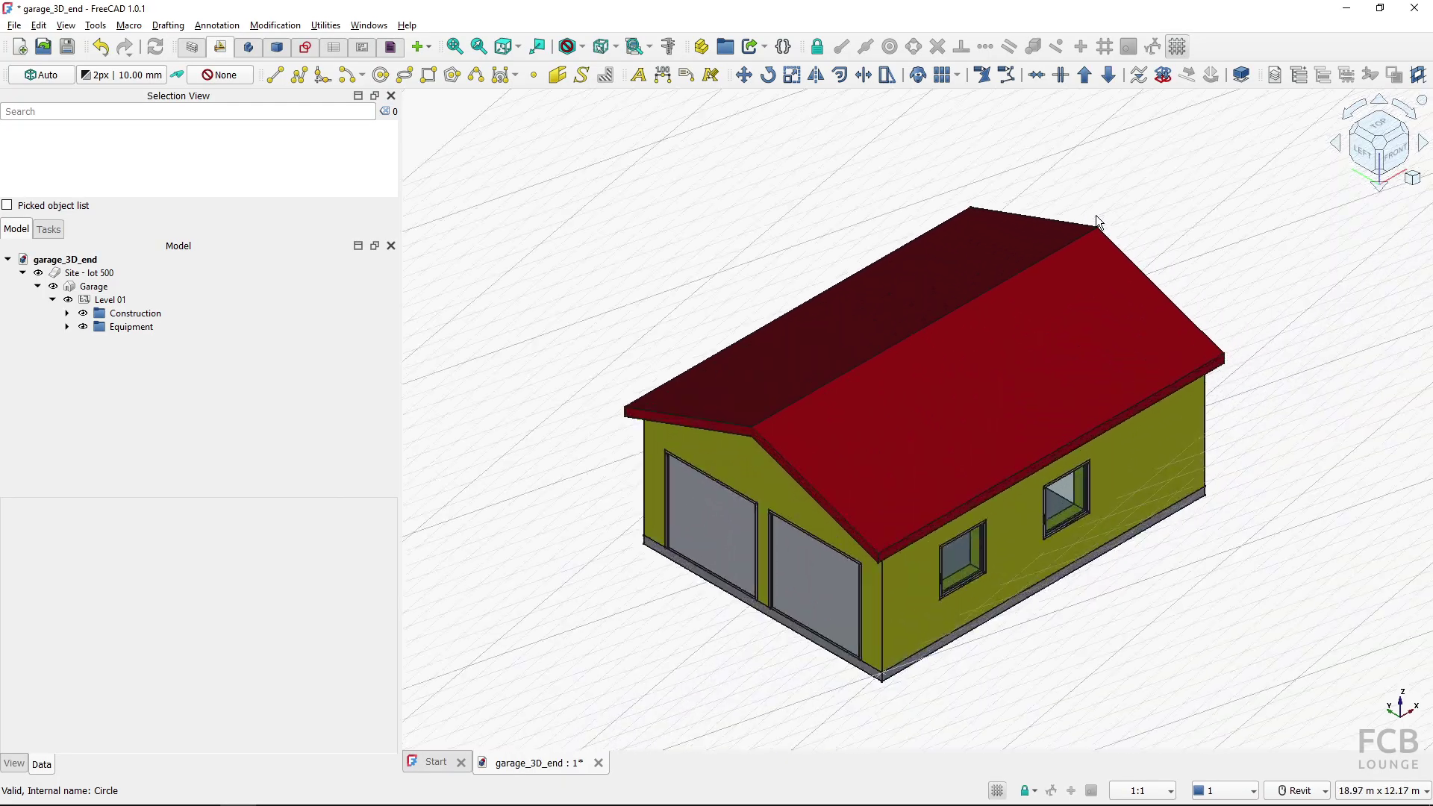
click(46, 75)
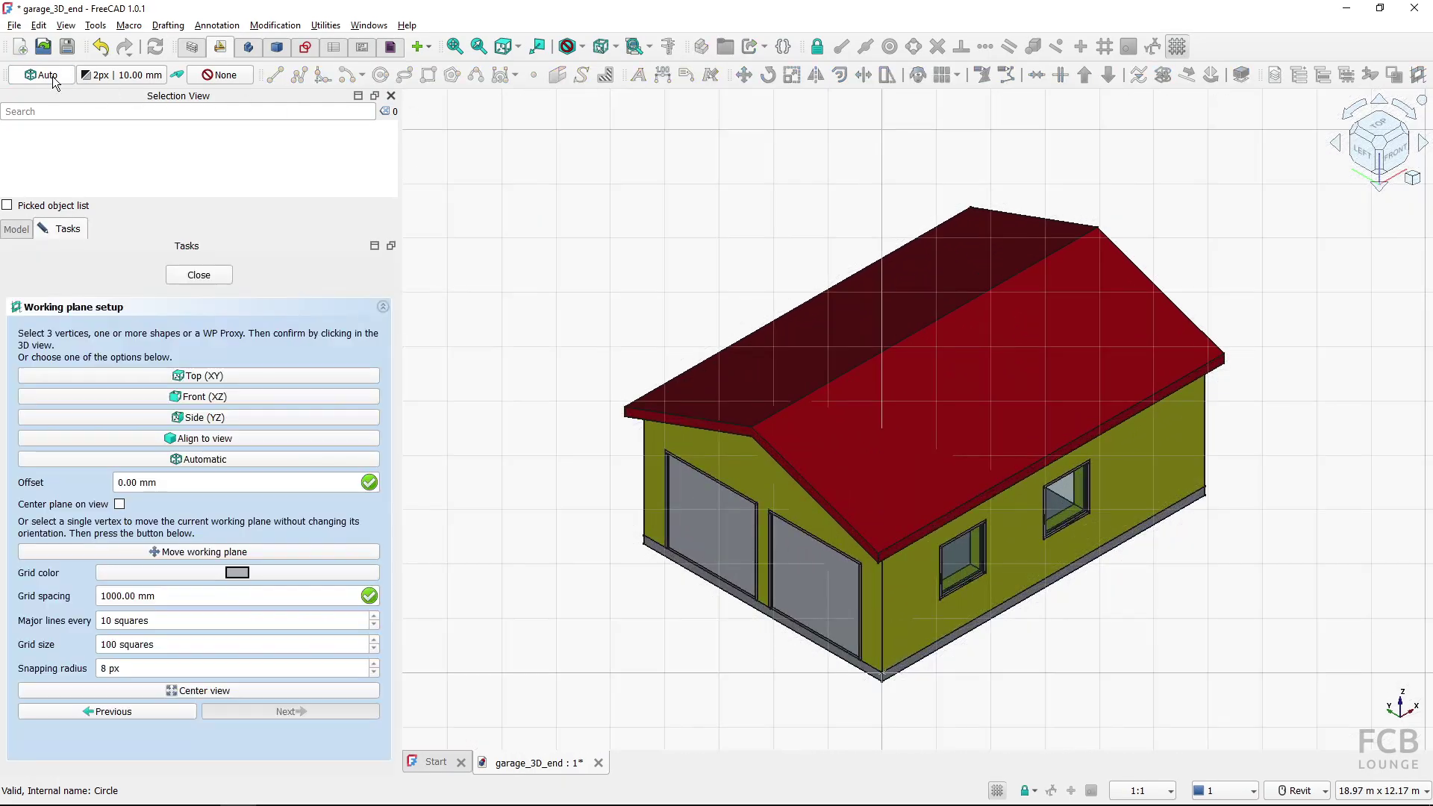
click(176, 377)
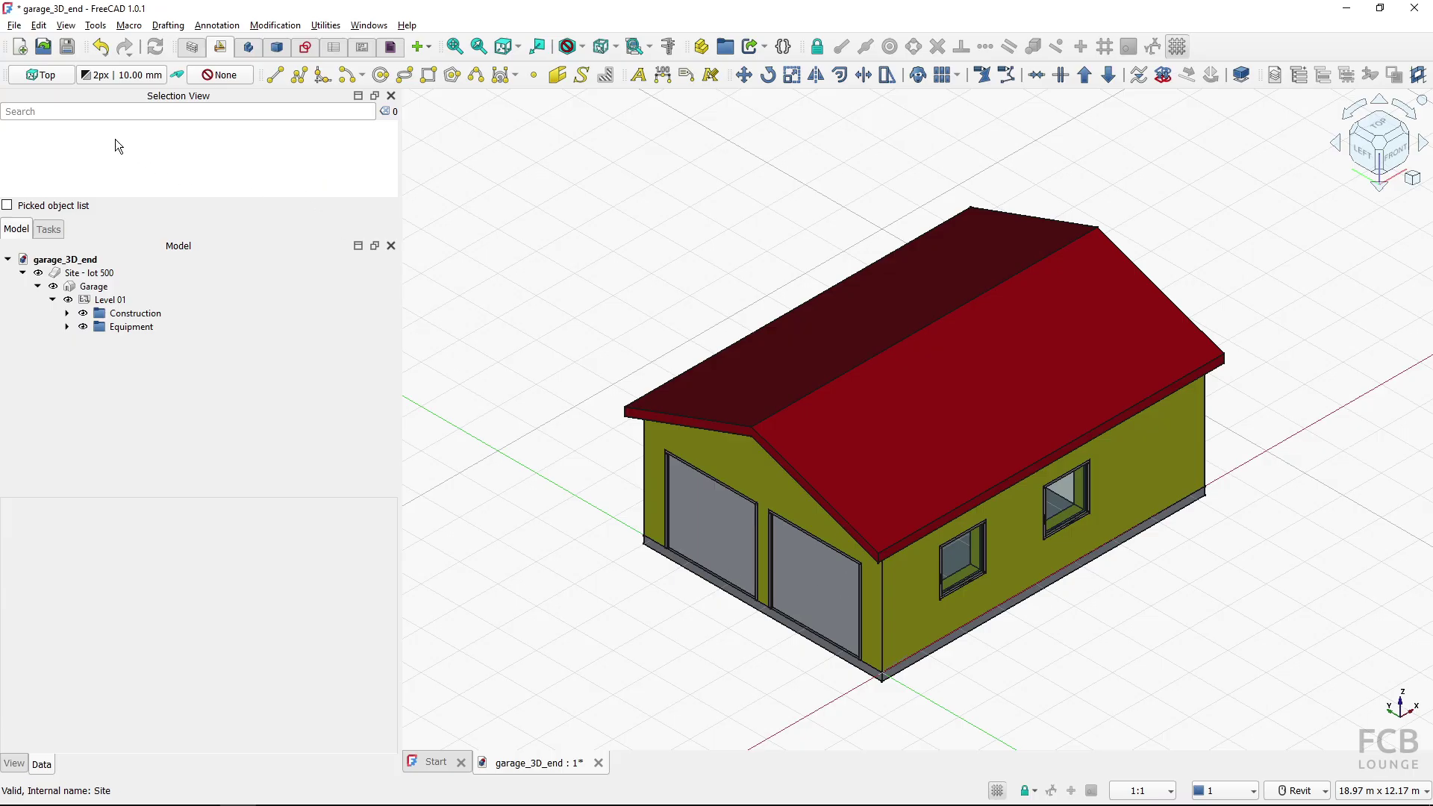
Set the working plane to Top (XY) with an offset of 2000 mm and inspect its height on the garage
click(46, 77)
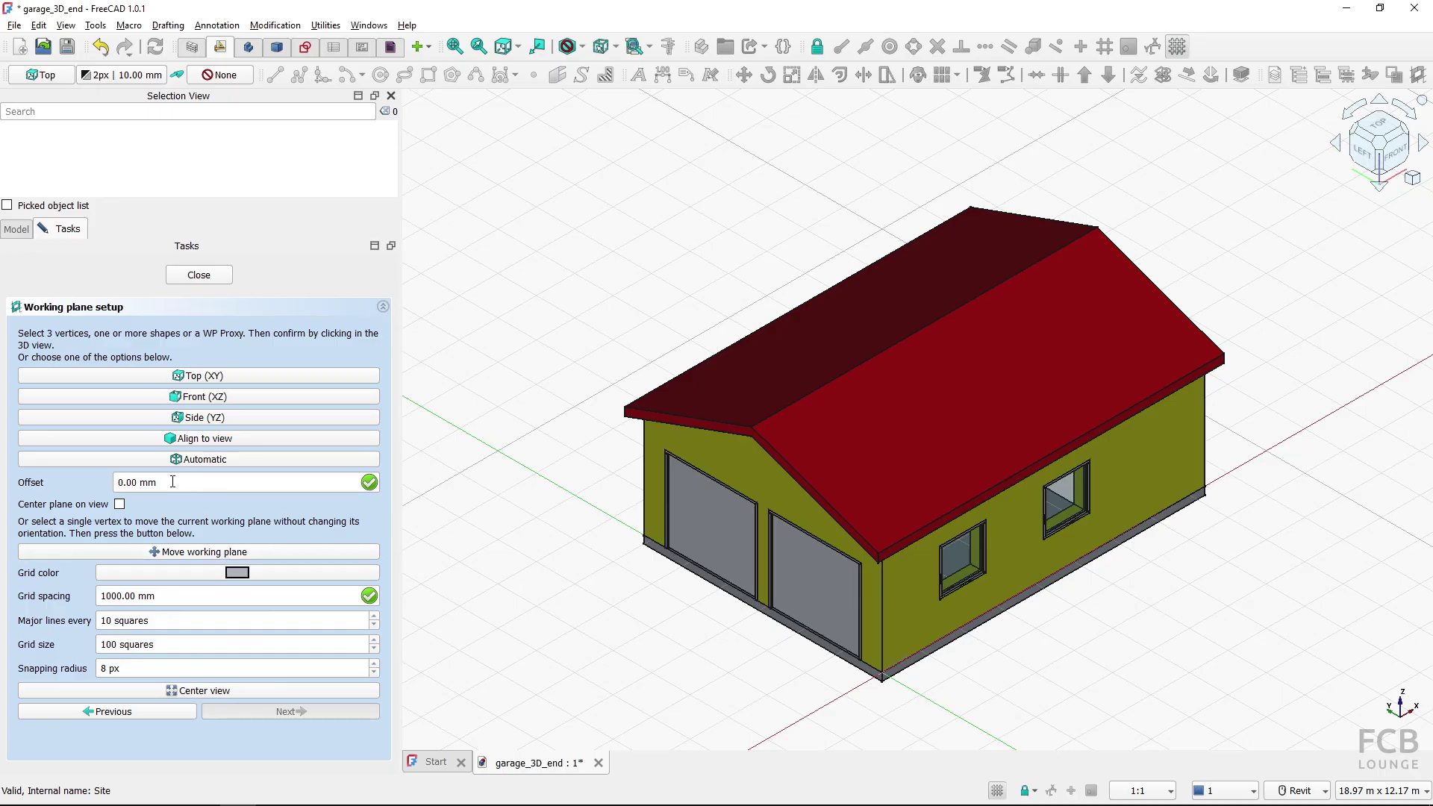
drag(172, 481, 114, 481)
text(2000)
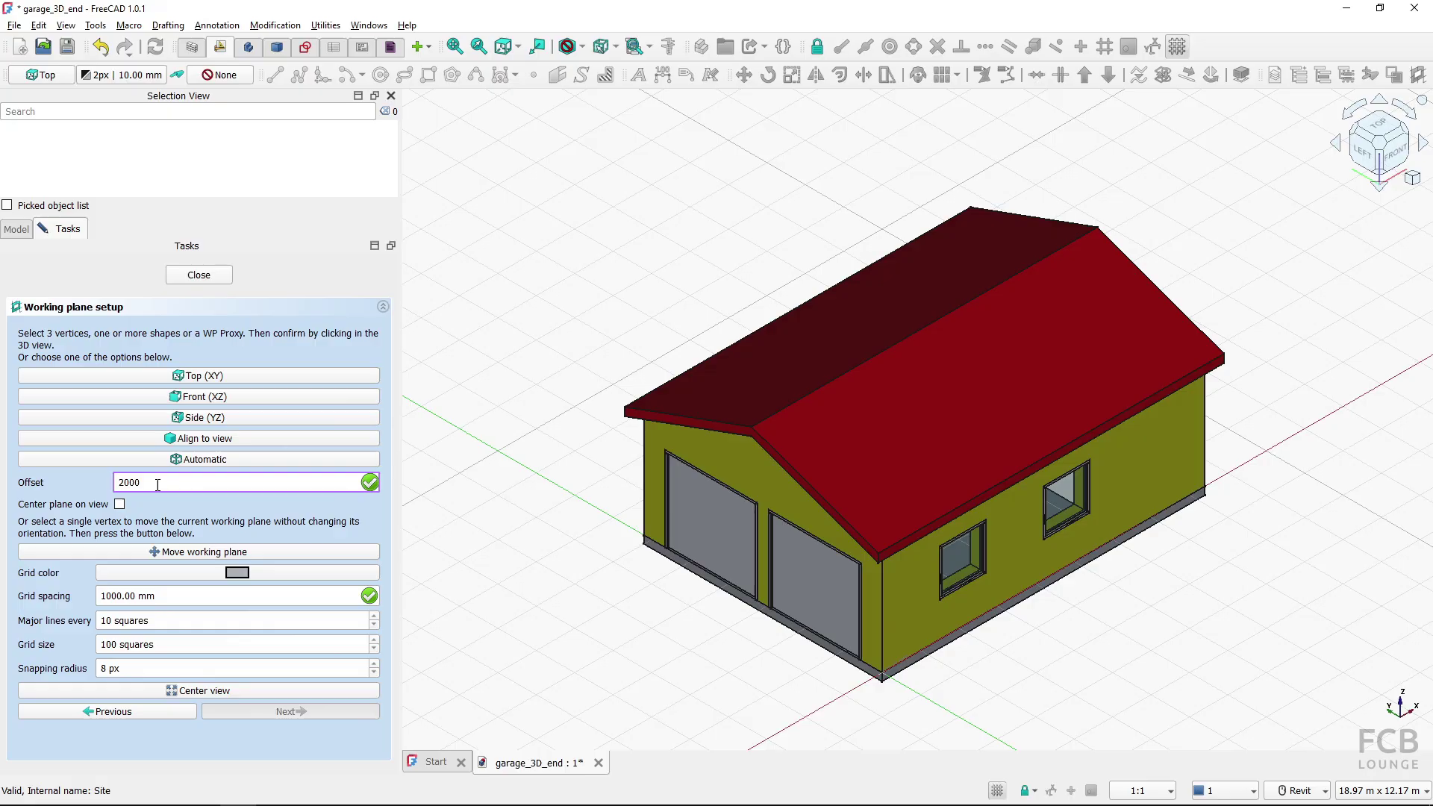
click(198, 378)
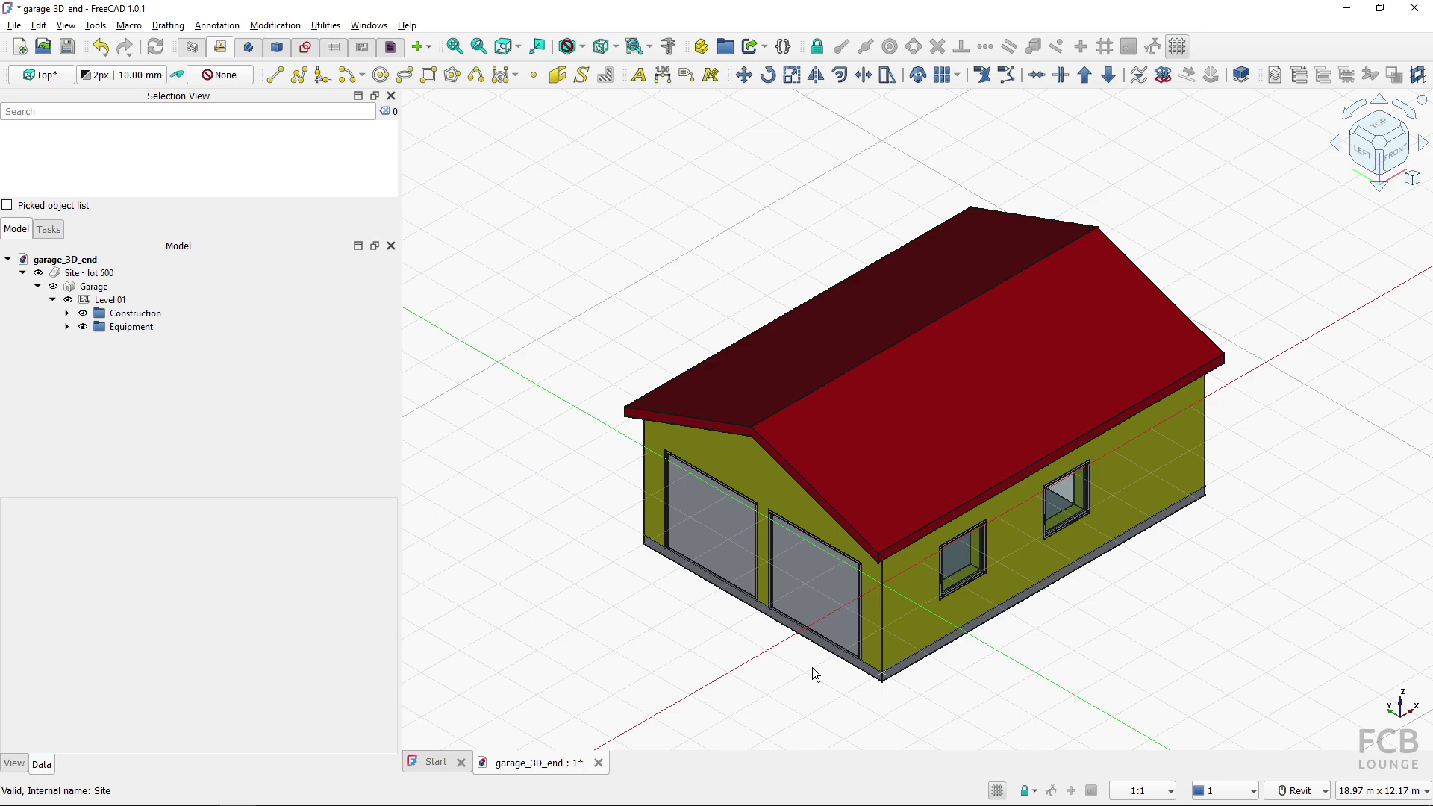
shift+middle_drag(812, 664, 859, 516)
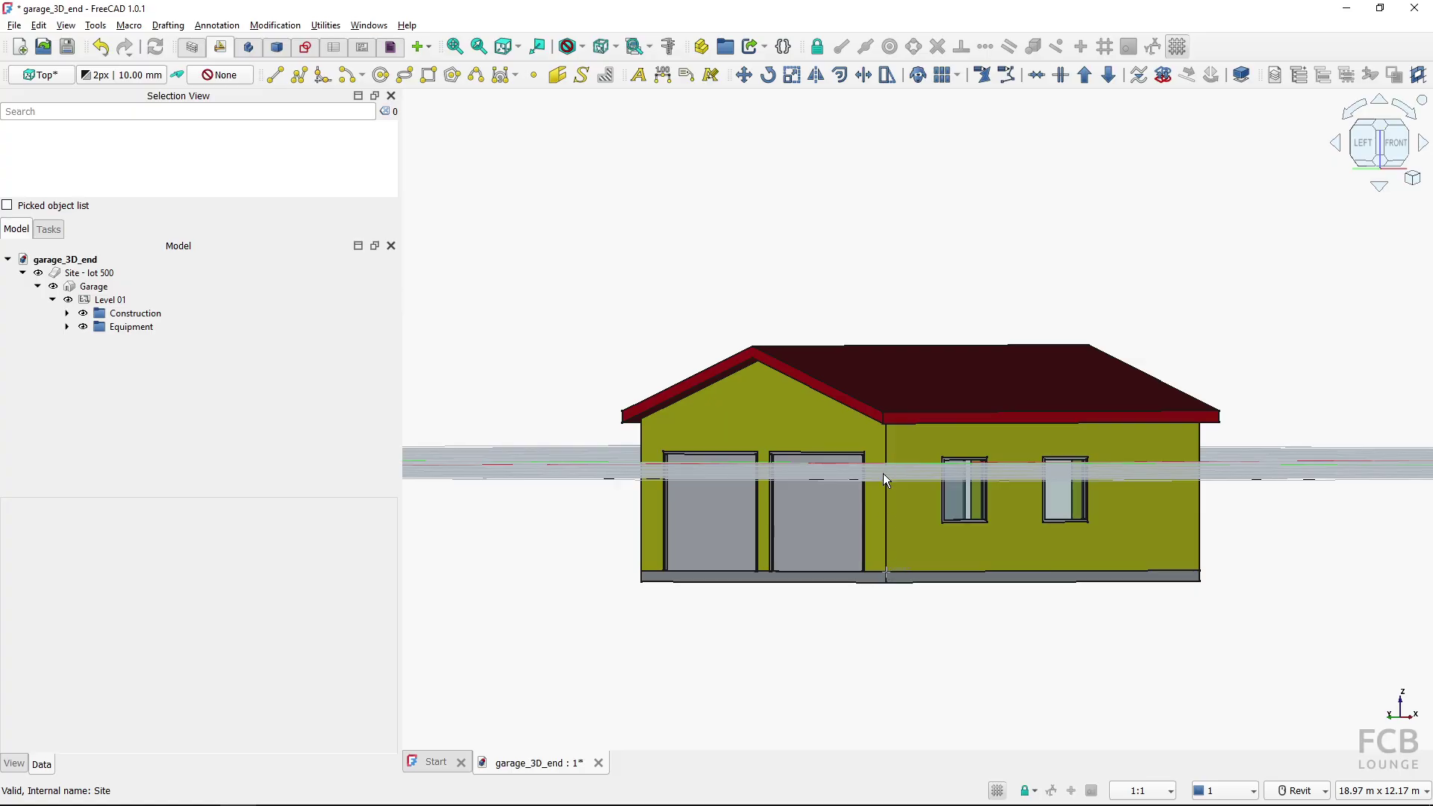
shift+middle_drag(884, 473, 781, 538)
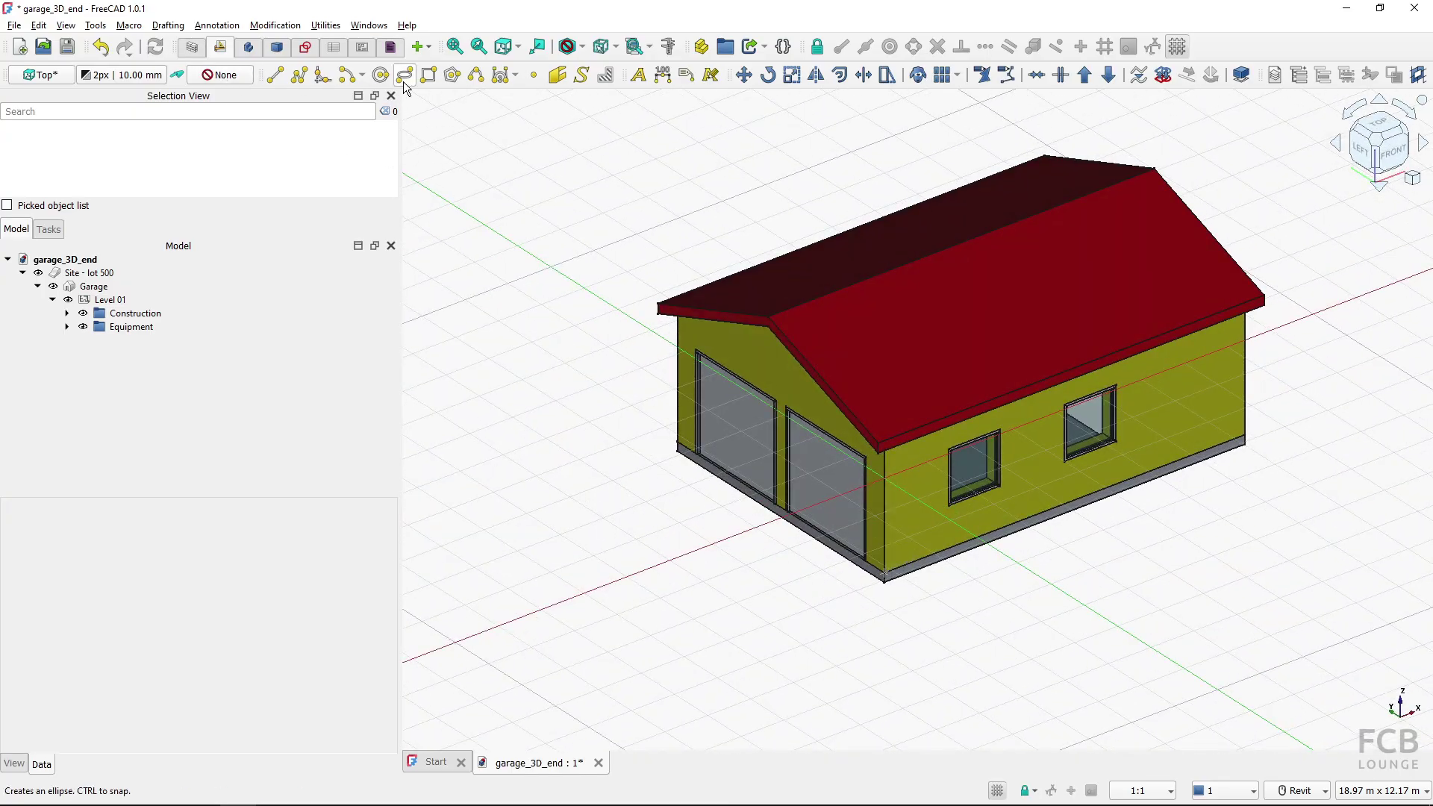
Draw a filled circle on the offset Top working plane, beside the garage doors, and inspect its height
click(380, 75)
click(618, 476)
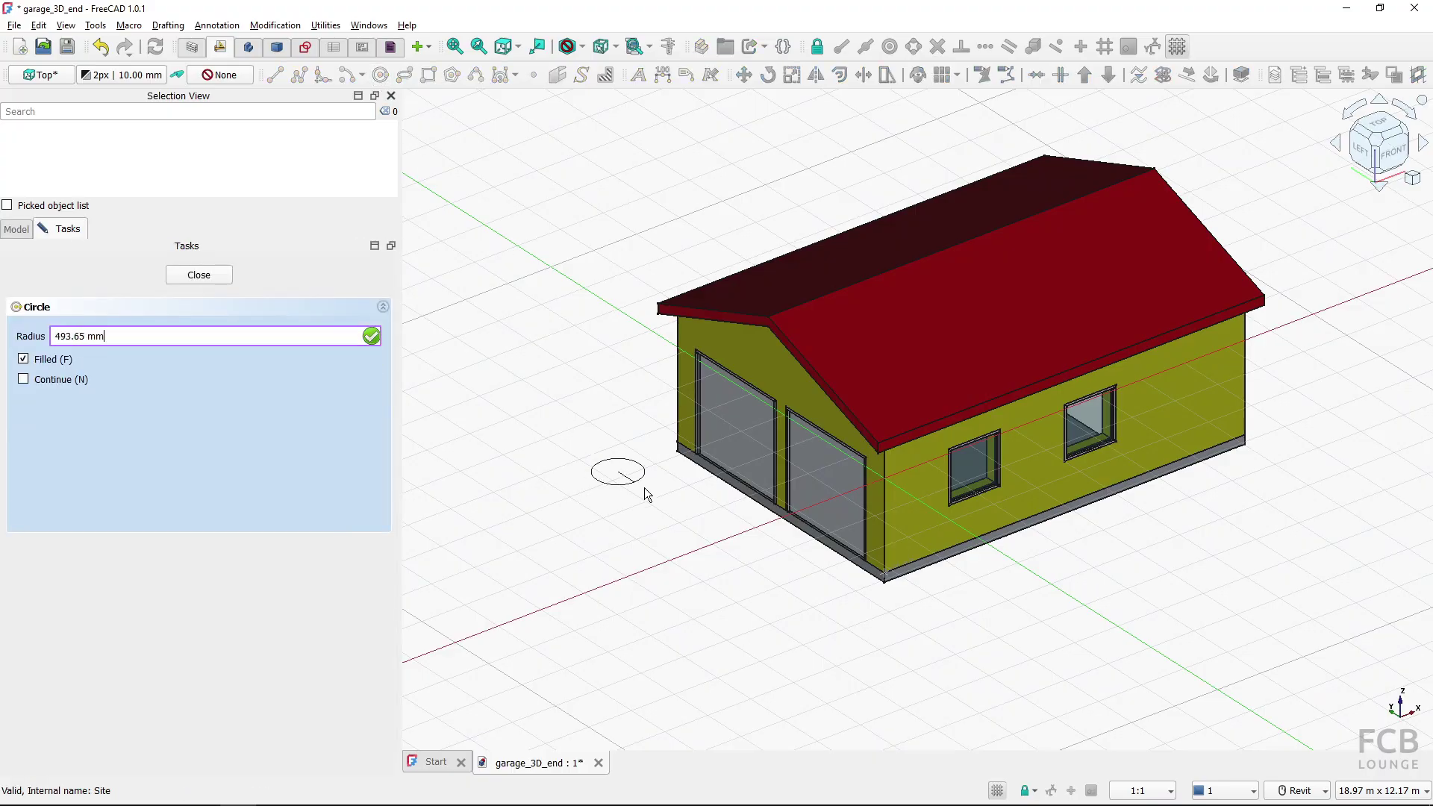
click(664, 527)
mouse_move(687, 616)
shift+middle_down()
mouse_move(687, 634)
mouse_move(692, 569)
shift+middle_up()
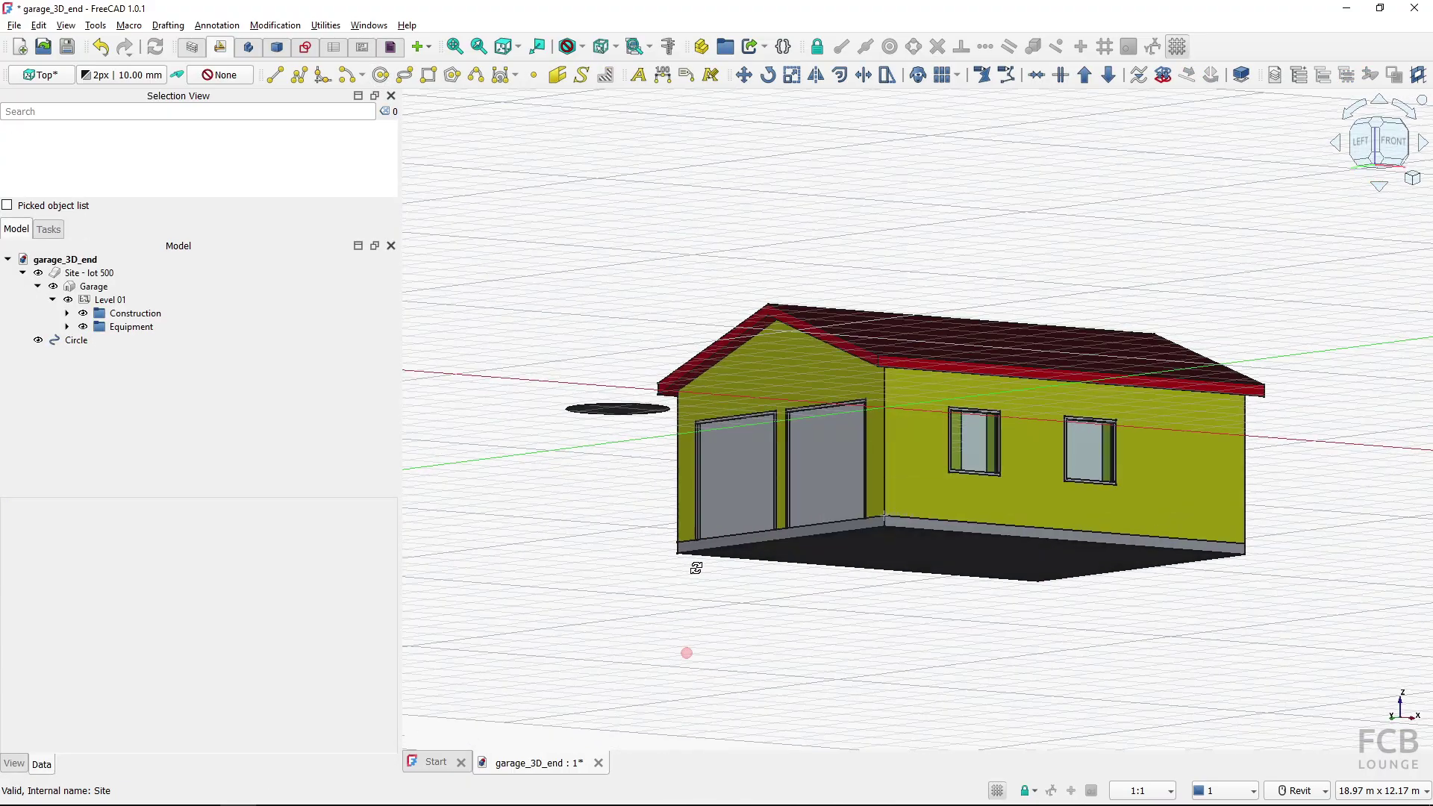
shift+middle_drag(652, 449, 842, 535)
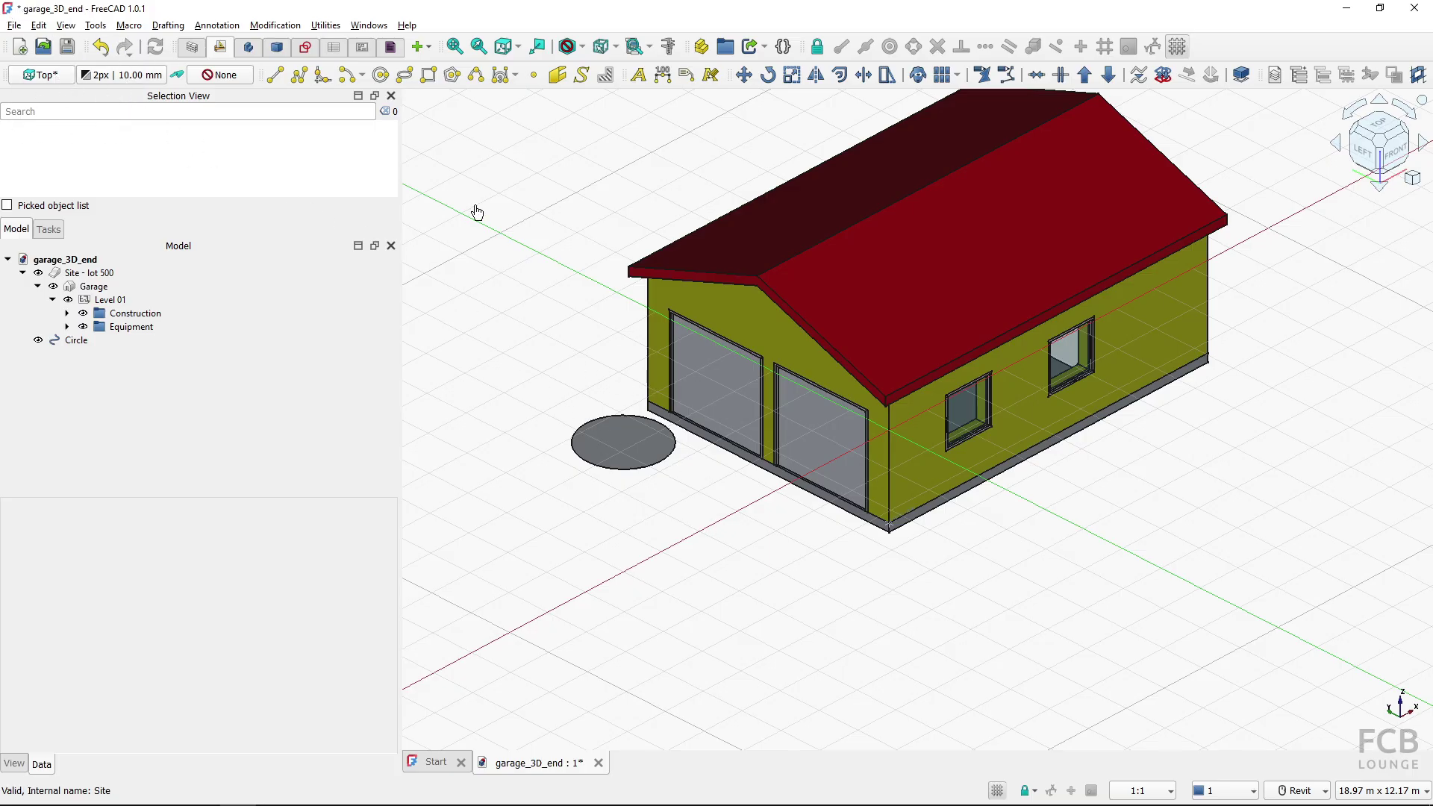
Set the working plane to Front (XZ) with an offset of 4000 mm and inspect its position before the garage
click(33, 79)
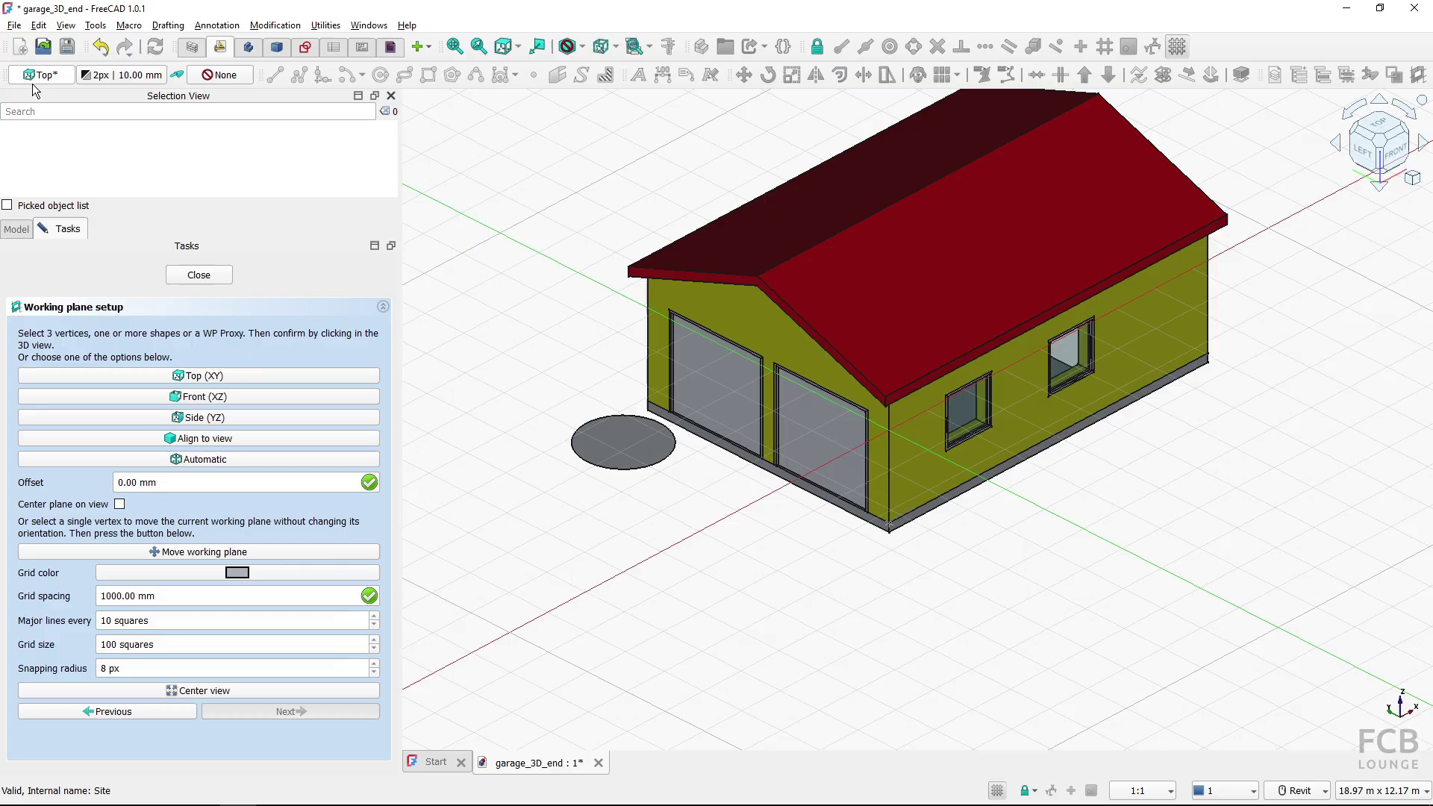
click(196, 482)
text(4000)
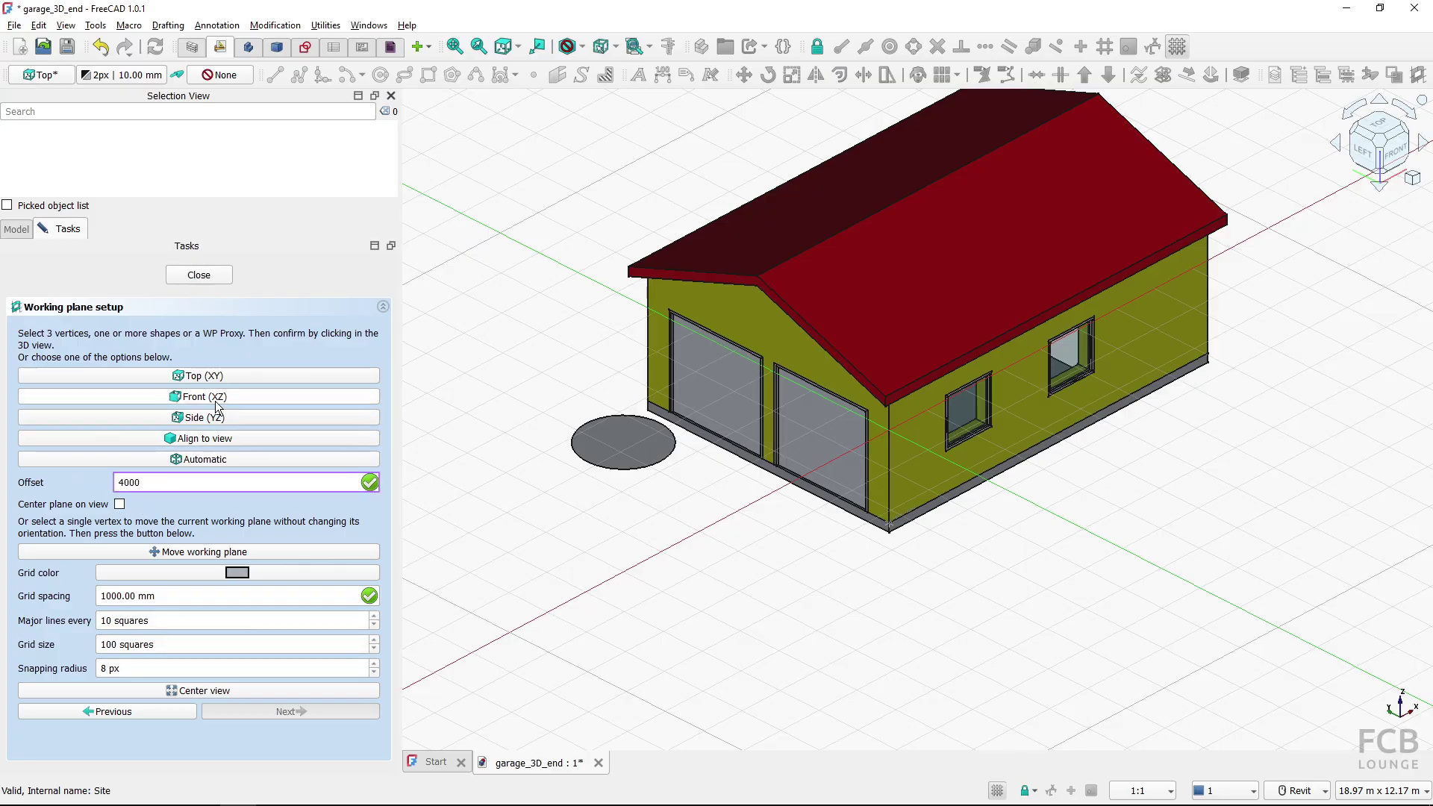
click(215, 398)
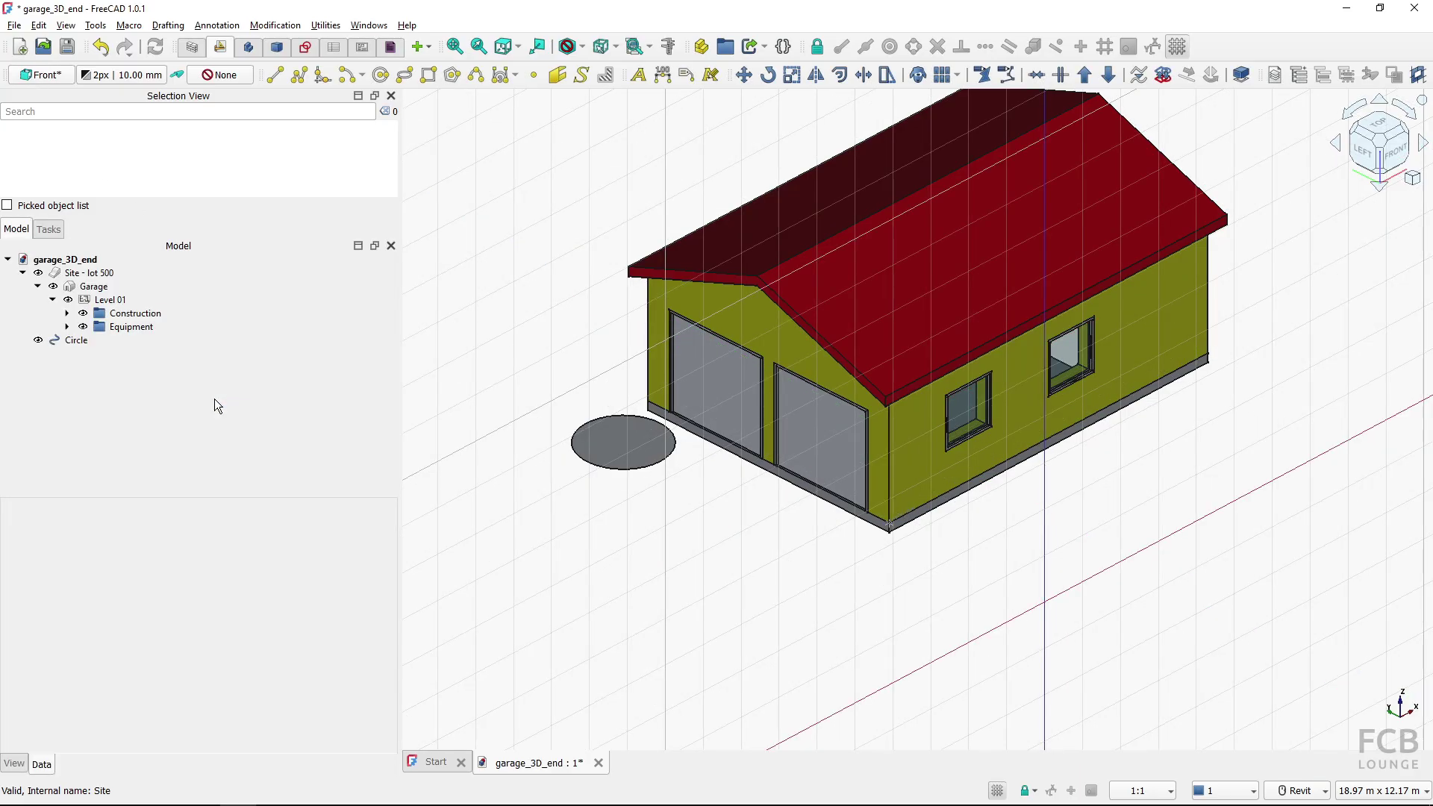
mouse_move(899, 509)
shift+middle_down()
mouse_move(819, 512)
mouse_move(1046, 516)
mouse_move(1036, 485)
mouse_move(863, 501)
mouse_move(808, 481)
shift+middle_up()
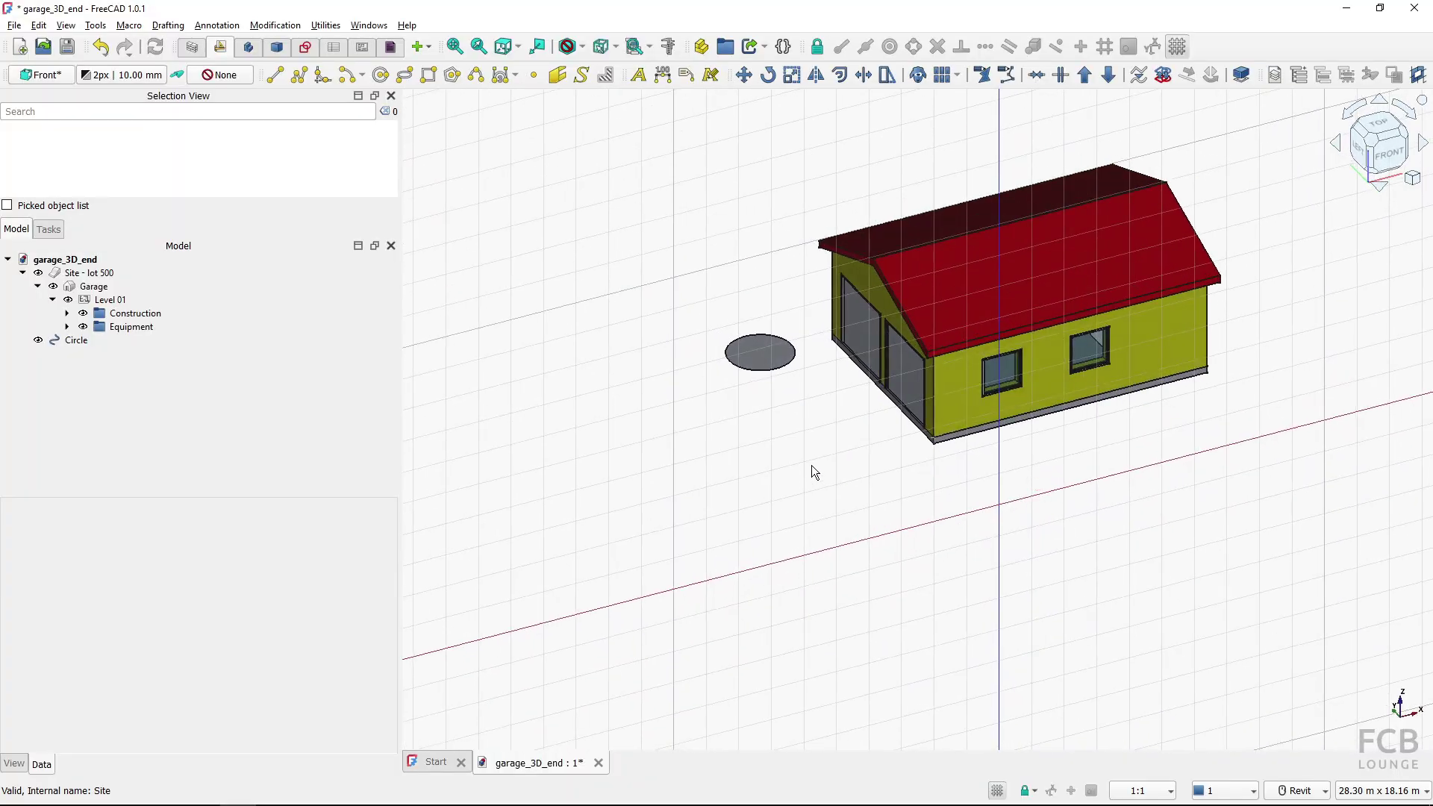
Restore the previously used Top working plane from the working plane history and inspect its height on the garage
click(32, 76)
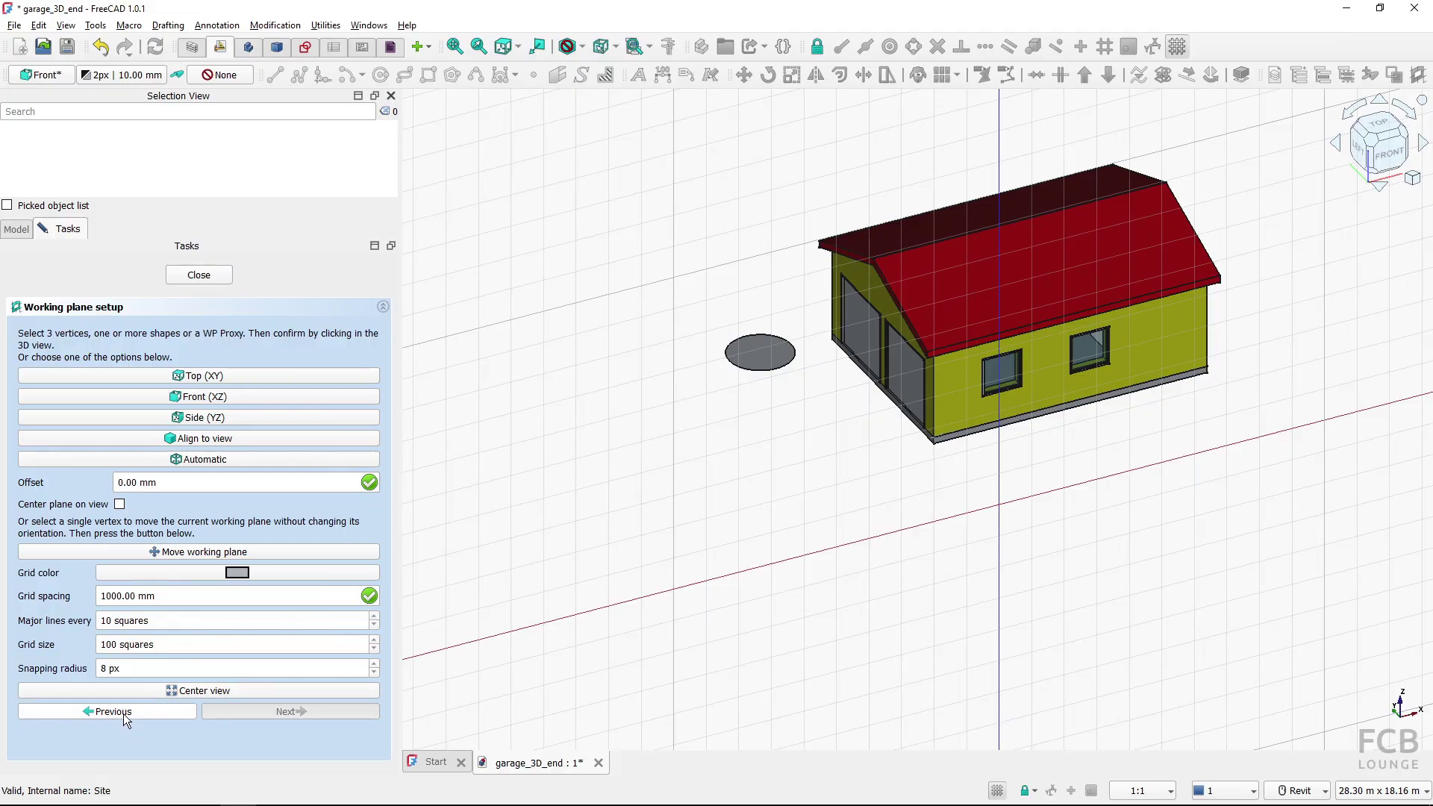
click(271, 710)
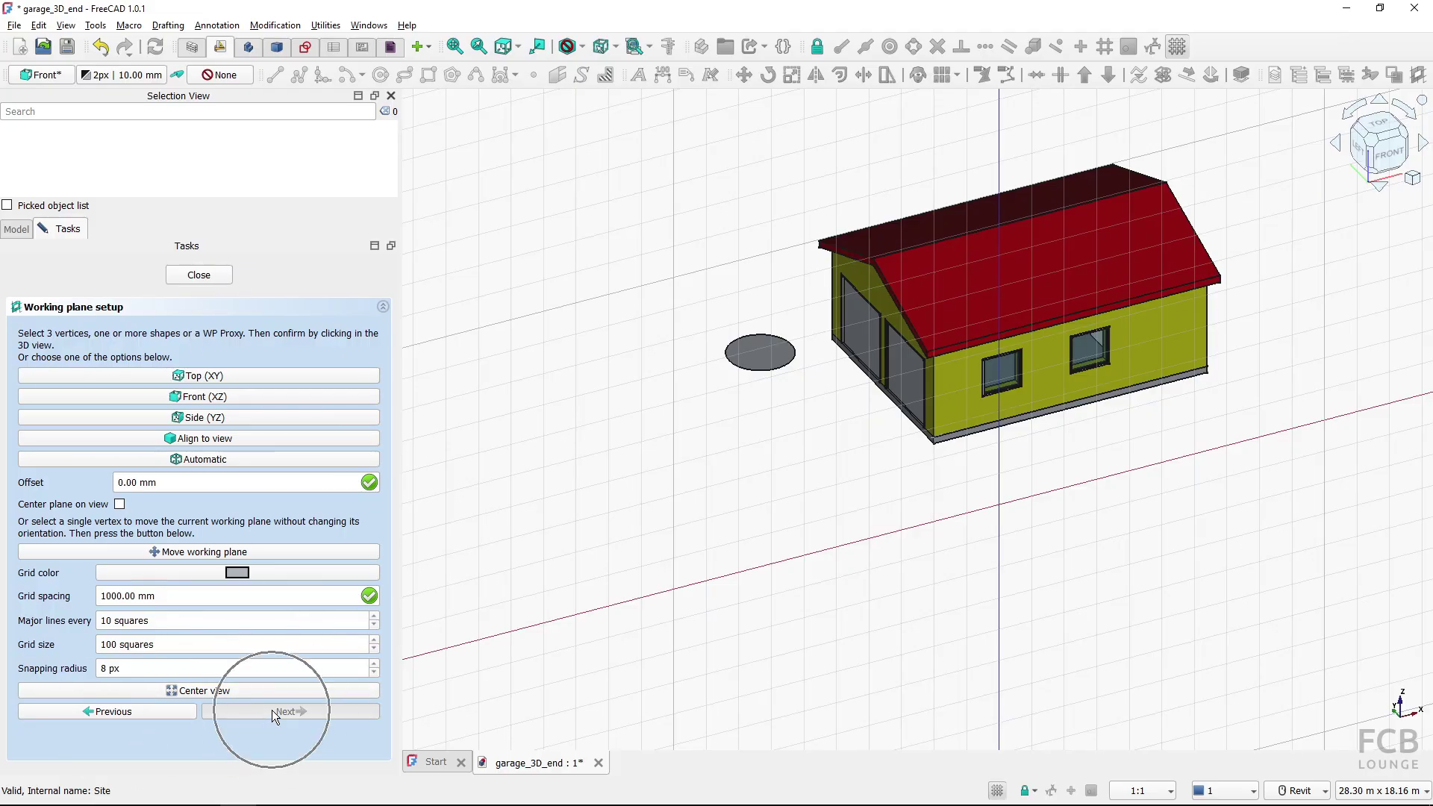
click(123, 713)
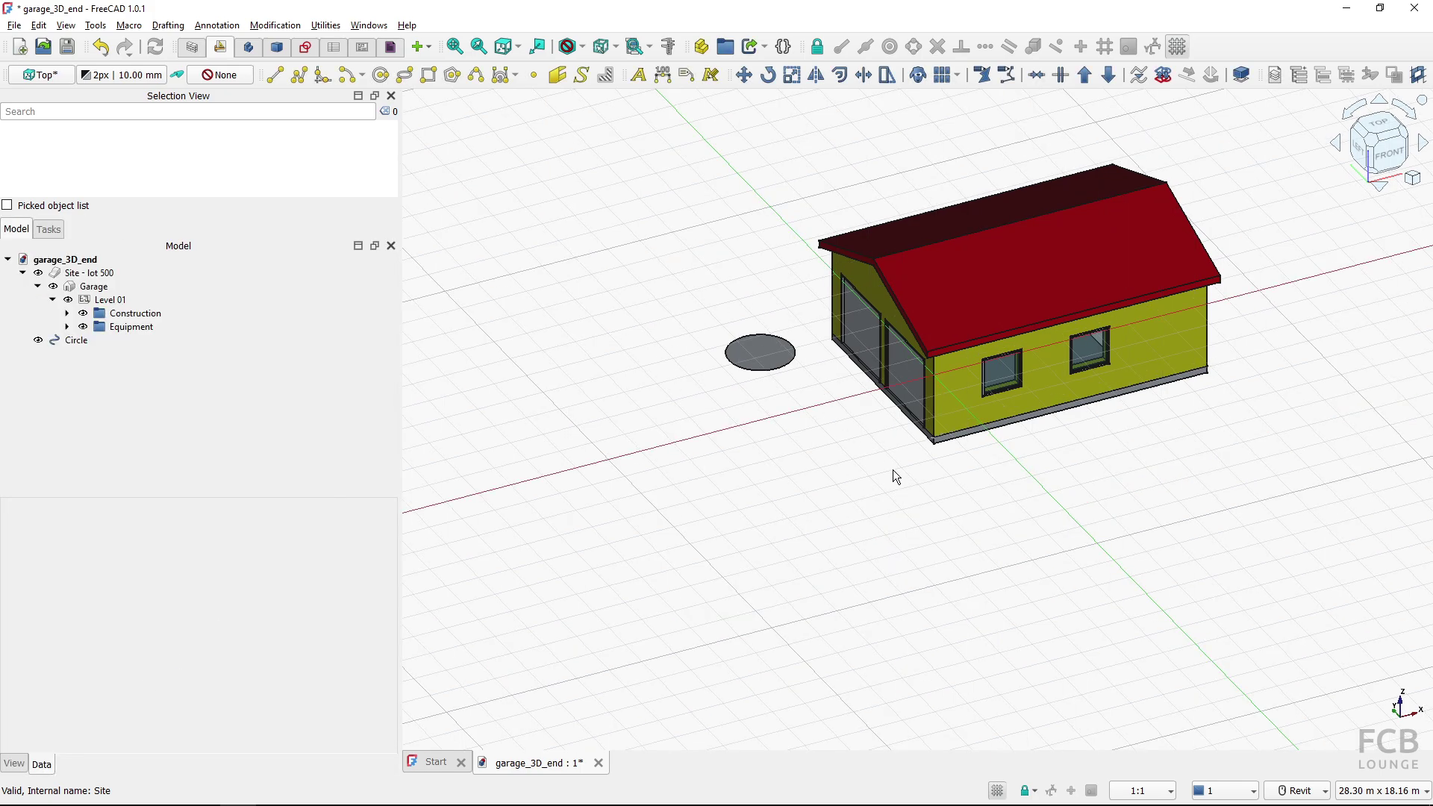
shift+middle_drag(893, 469, 912, 464)
scroll(912, 441, up, 4)
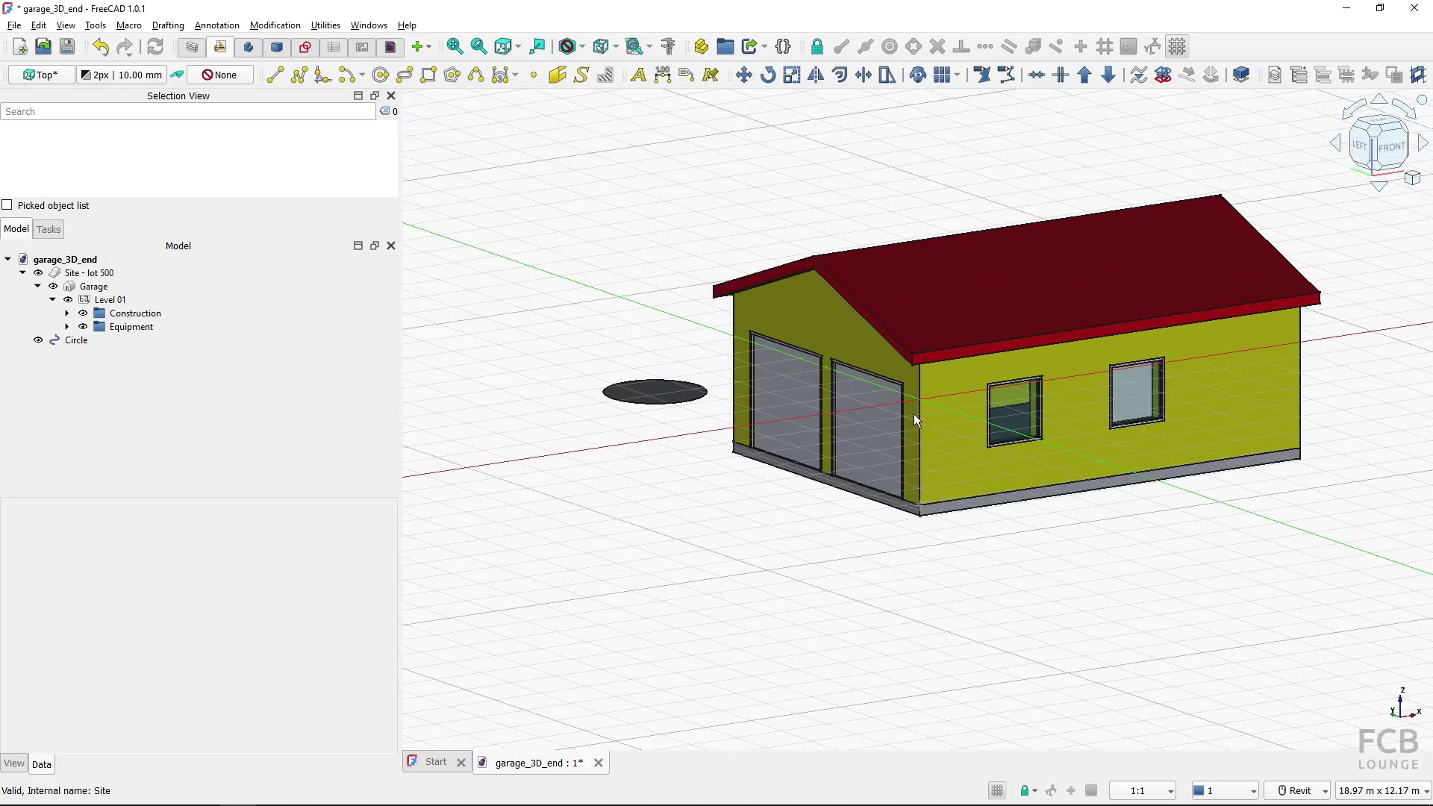
Go back one more working plane in the history to the Top plane at the garage's base
click(921, 508)
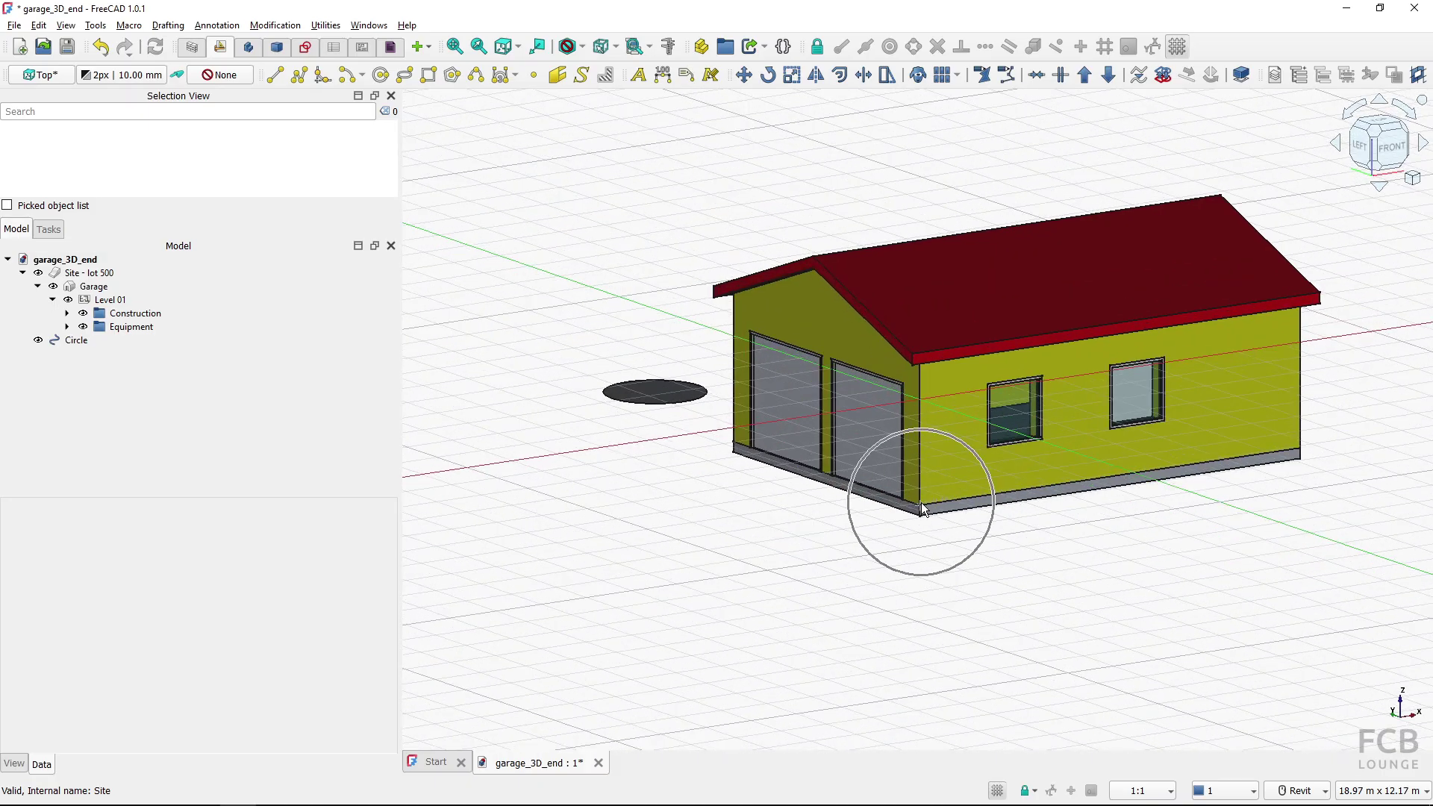
click(923, 509)
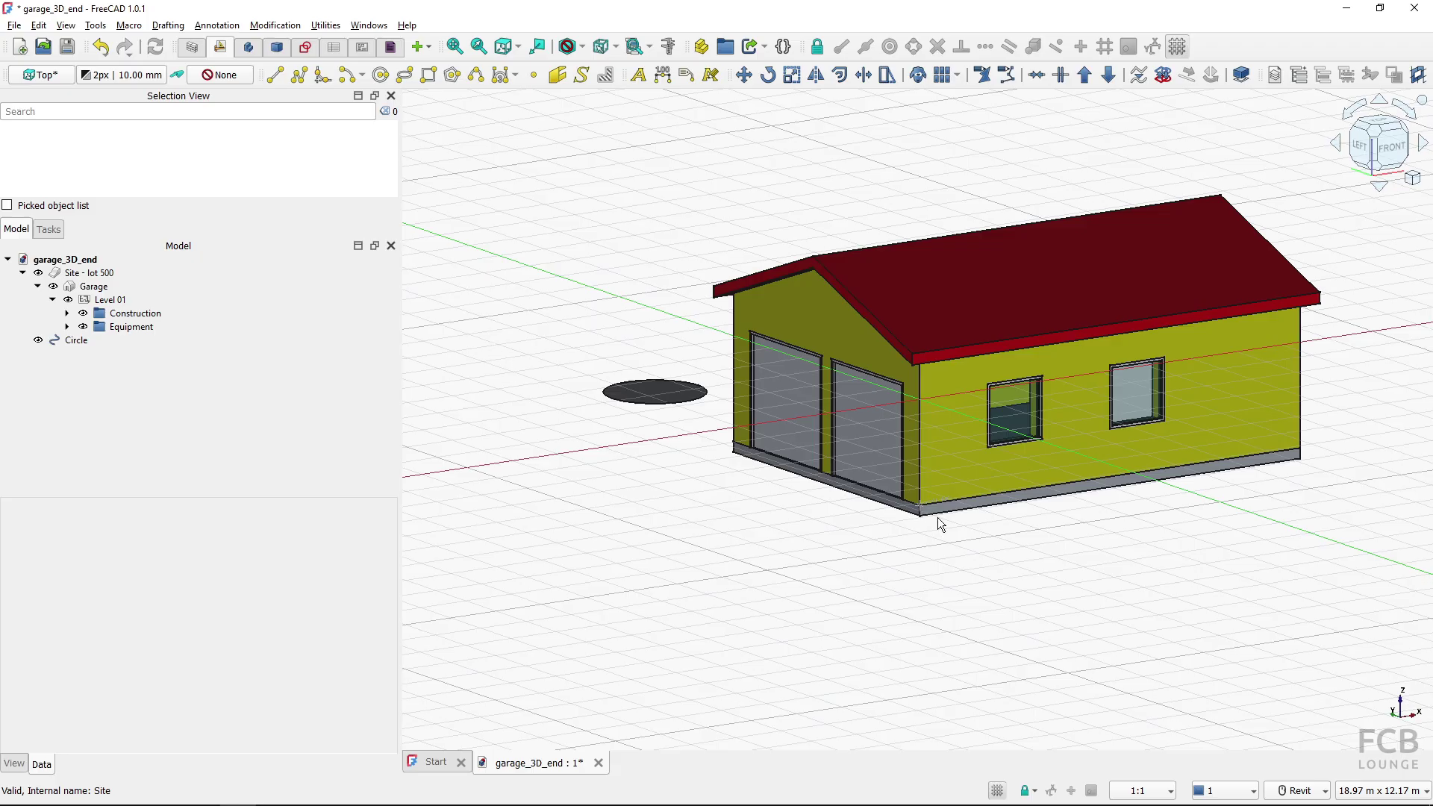
click(920, 507)
click(45, 75)
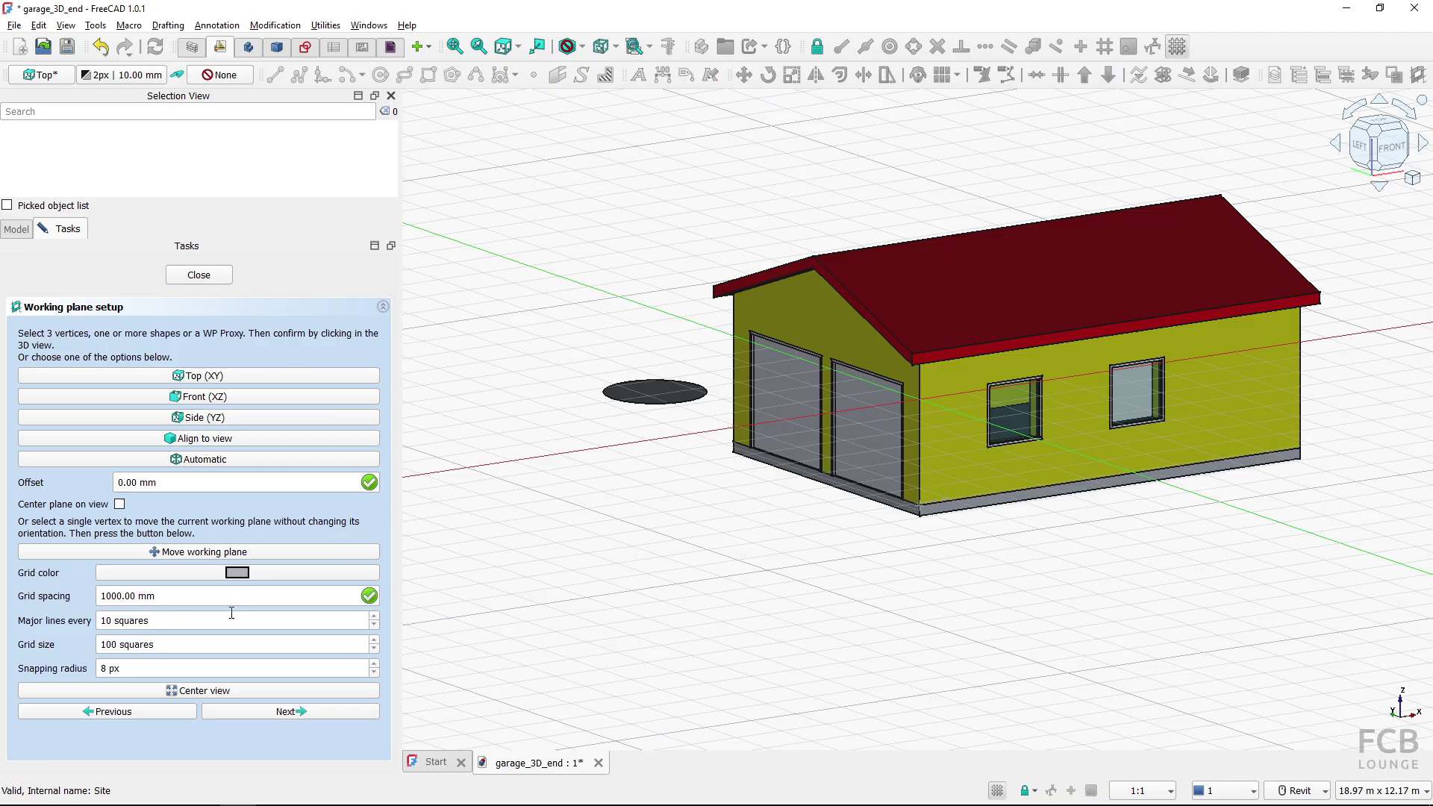
click(128, 713)
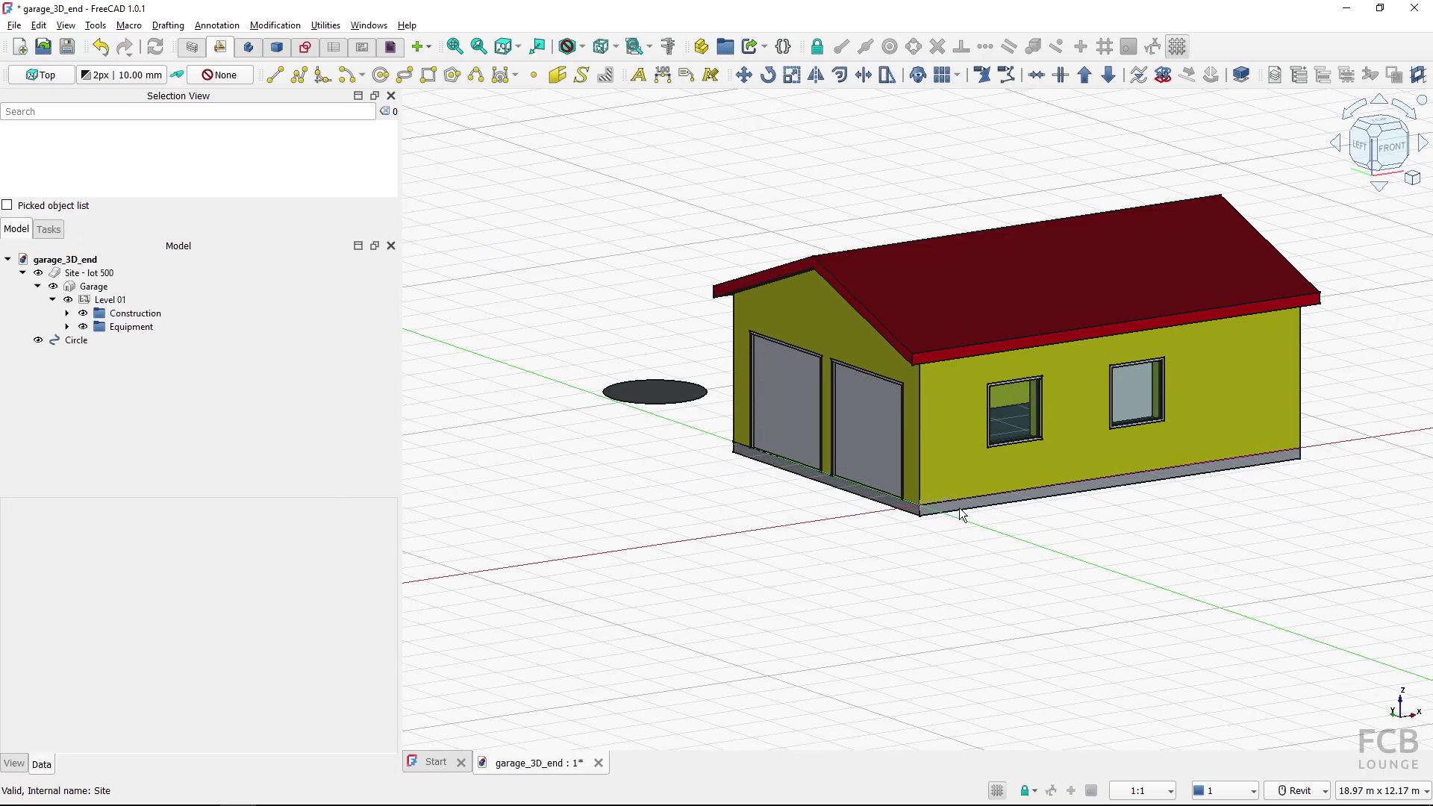
Advance to the next working plane in the history, the raised Top plane, and view it from above the garage
click(928, 504)
click(31, 72)
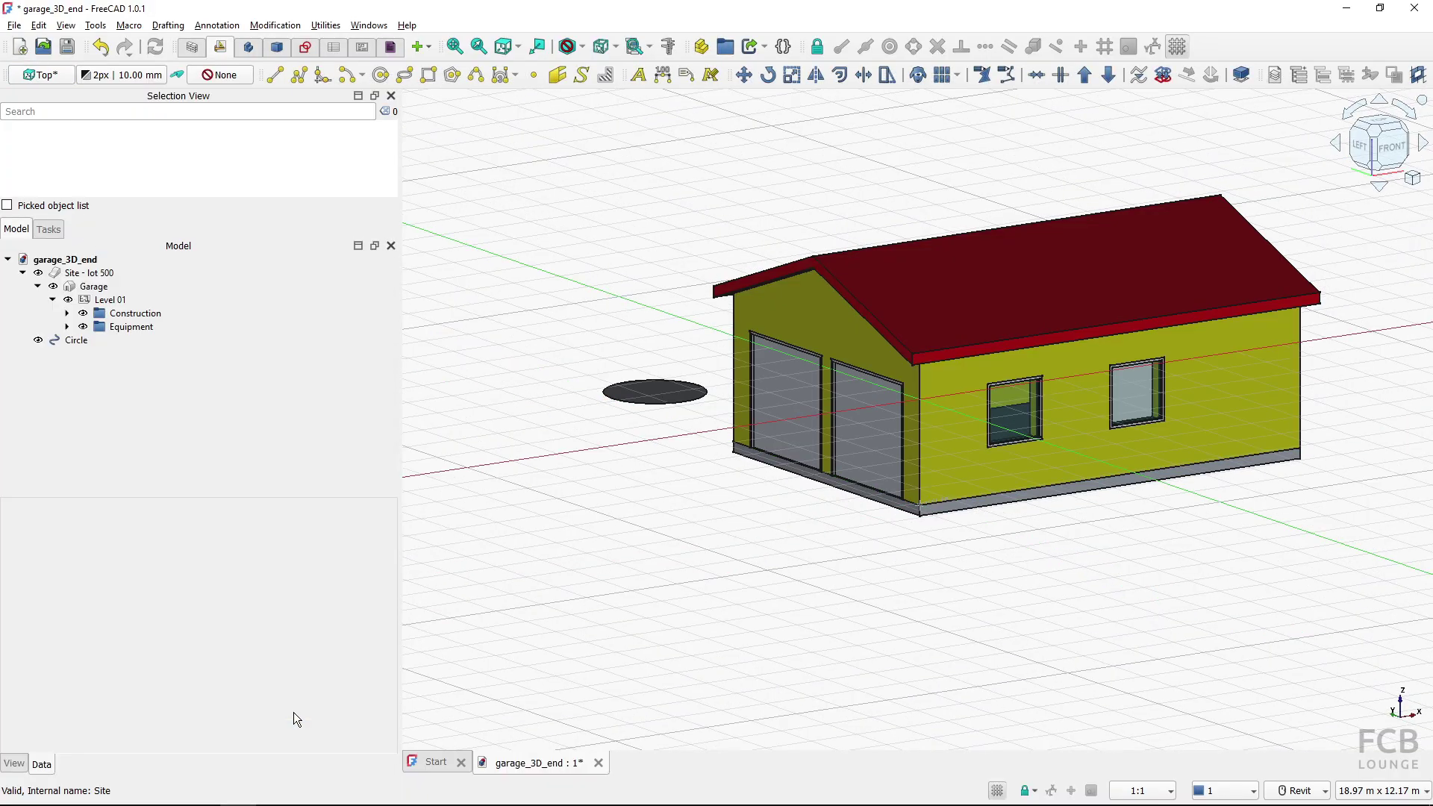
shift+middle_drag(733, 545, 801, 562)
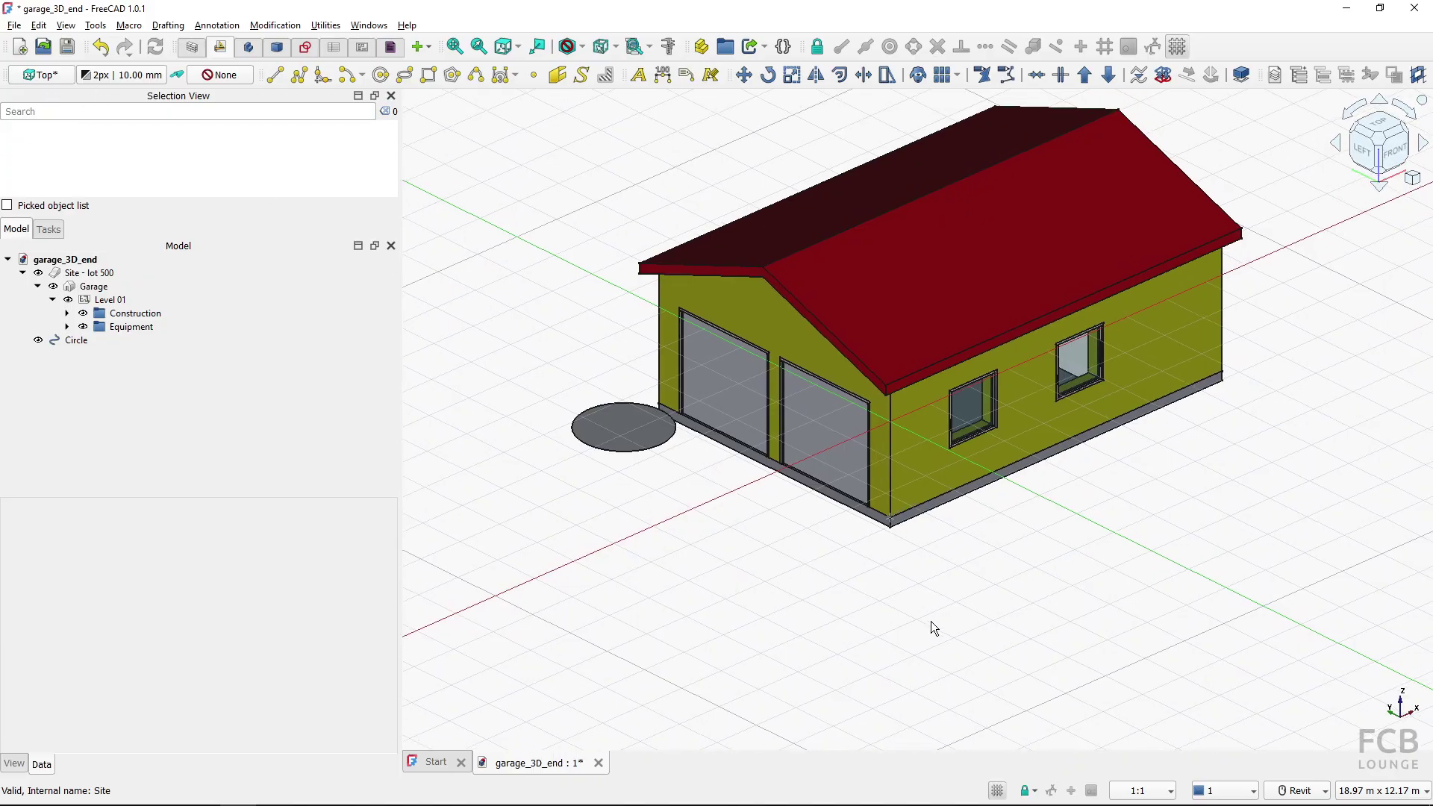
View the garage from the top, then center the view on the current working plane and inspect the origin
click(771, 424)
click(1379, 127)
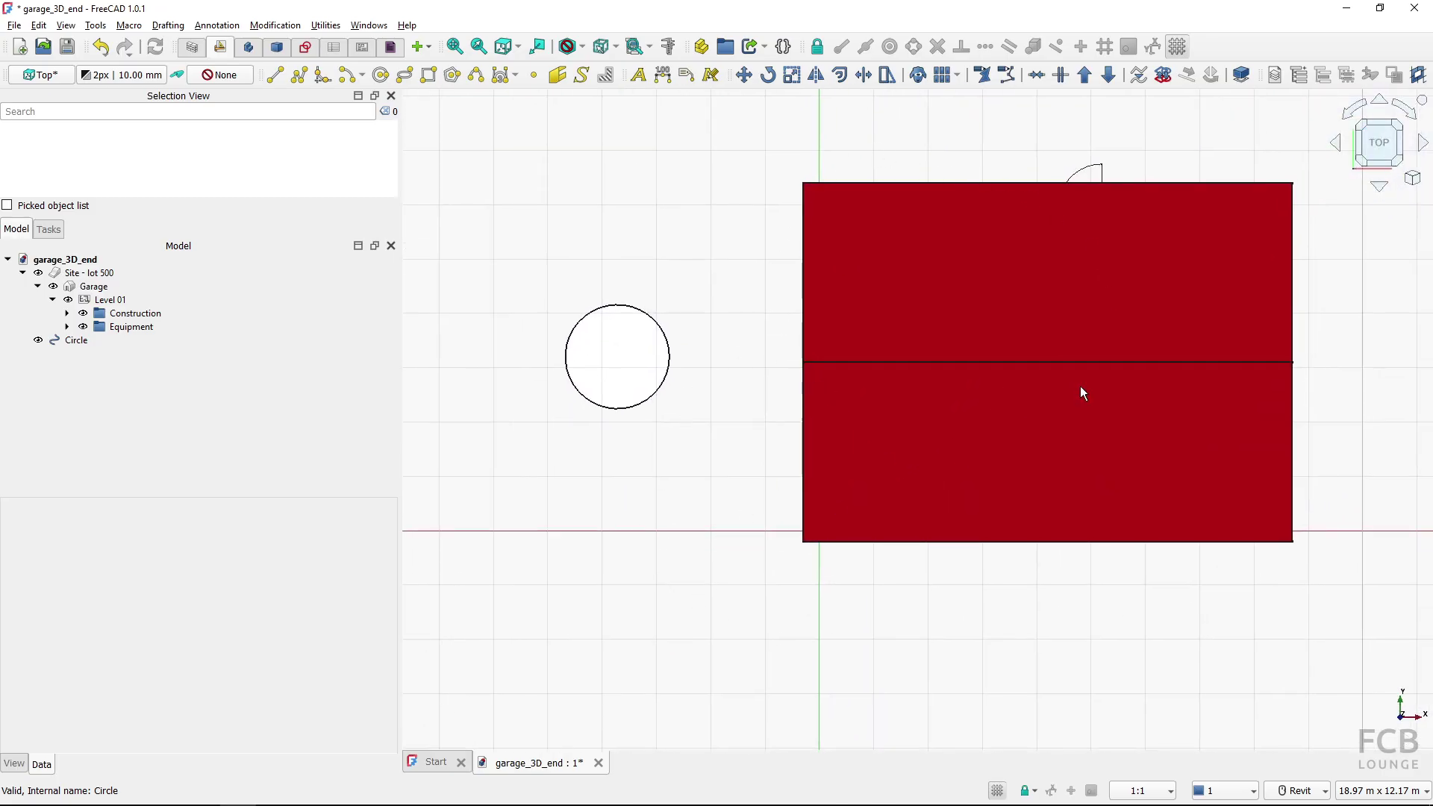
mouse_move(781, 548)
shift+middle_down()
mouse_move(876, 518)
mouse_move(934, 428)
mouse_move(888, 420)
mouse_move(903, 373)
mouse_move(804, 522)
mouse_move(652, 500)
shift+middle_up()
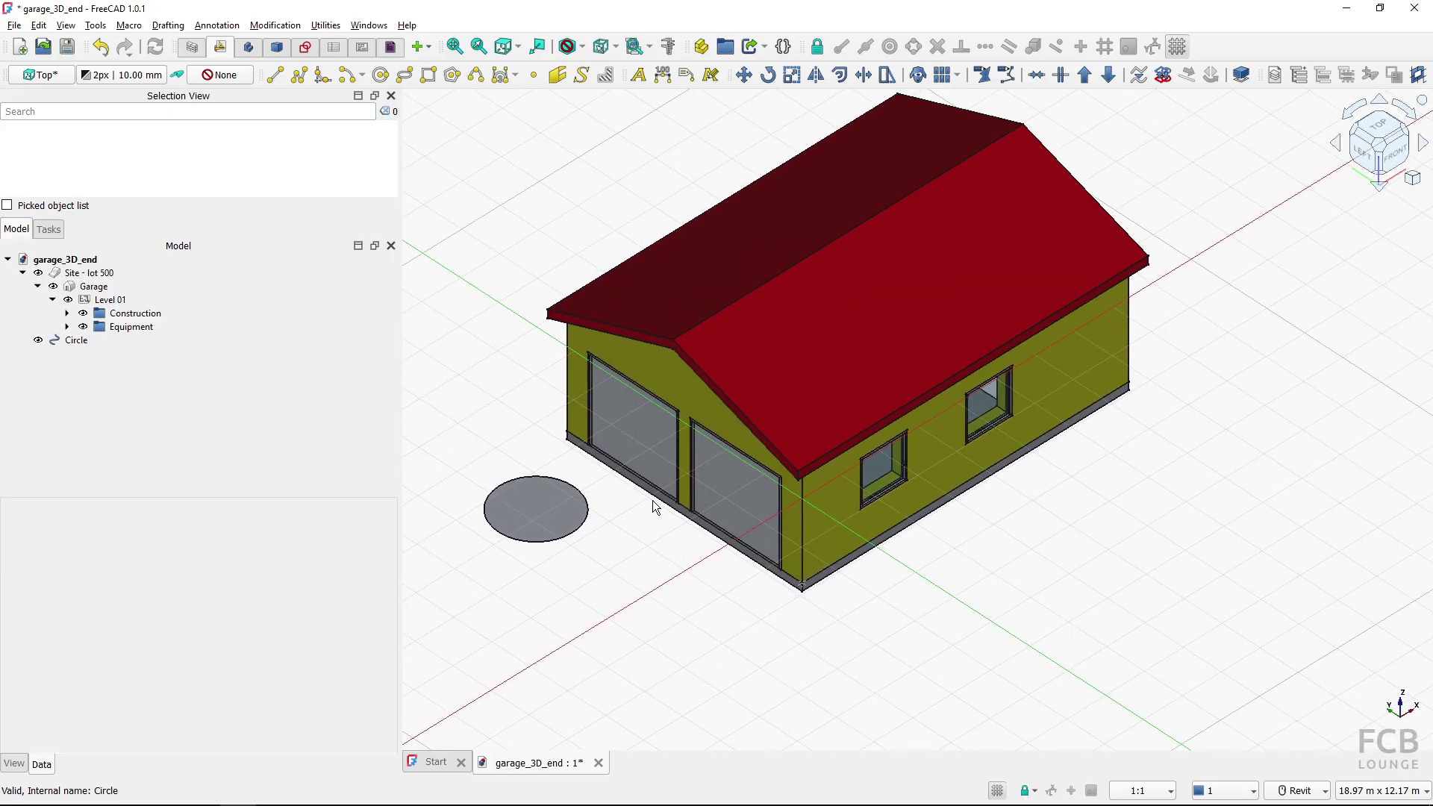
click(43, 75)
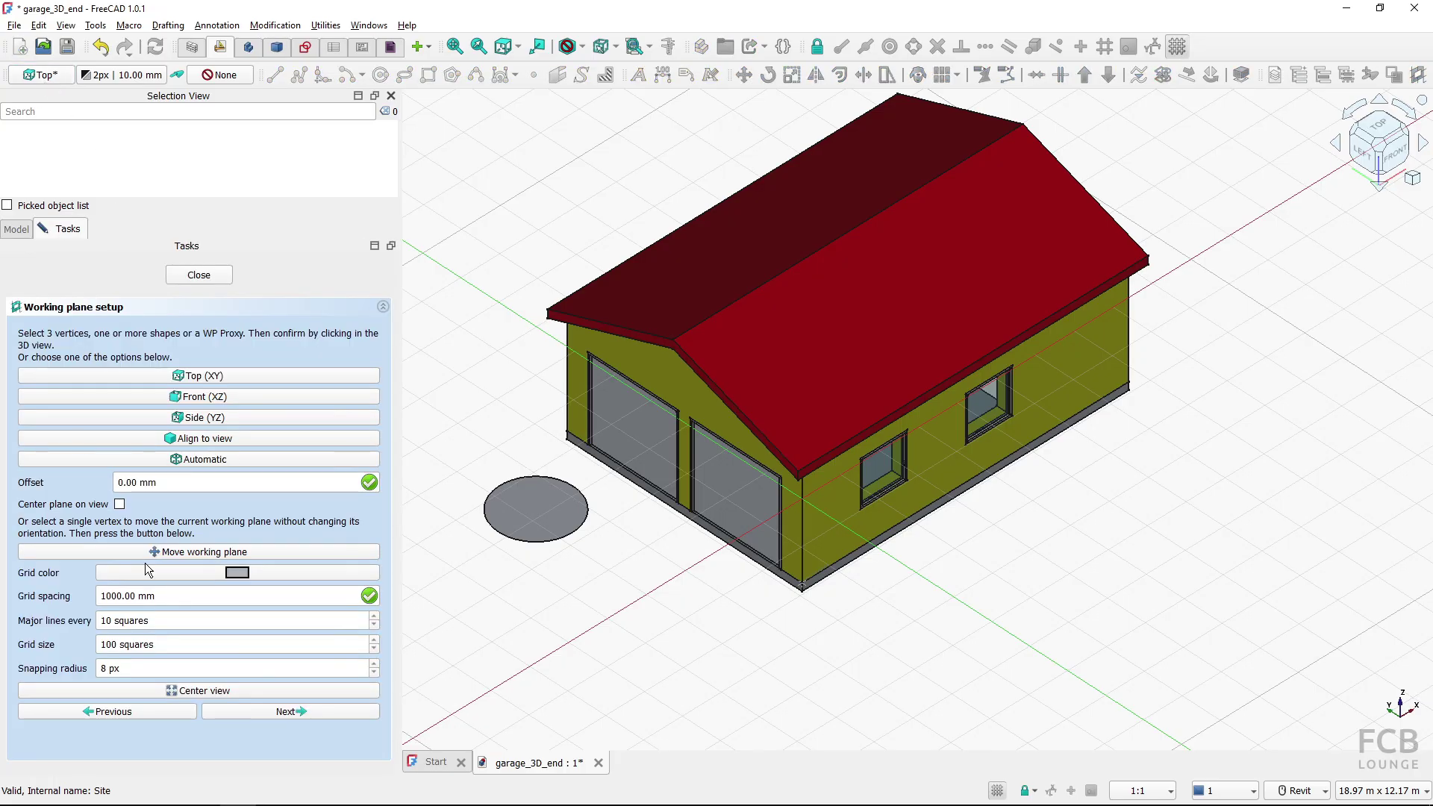
click(196, 692)
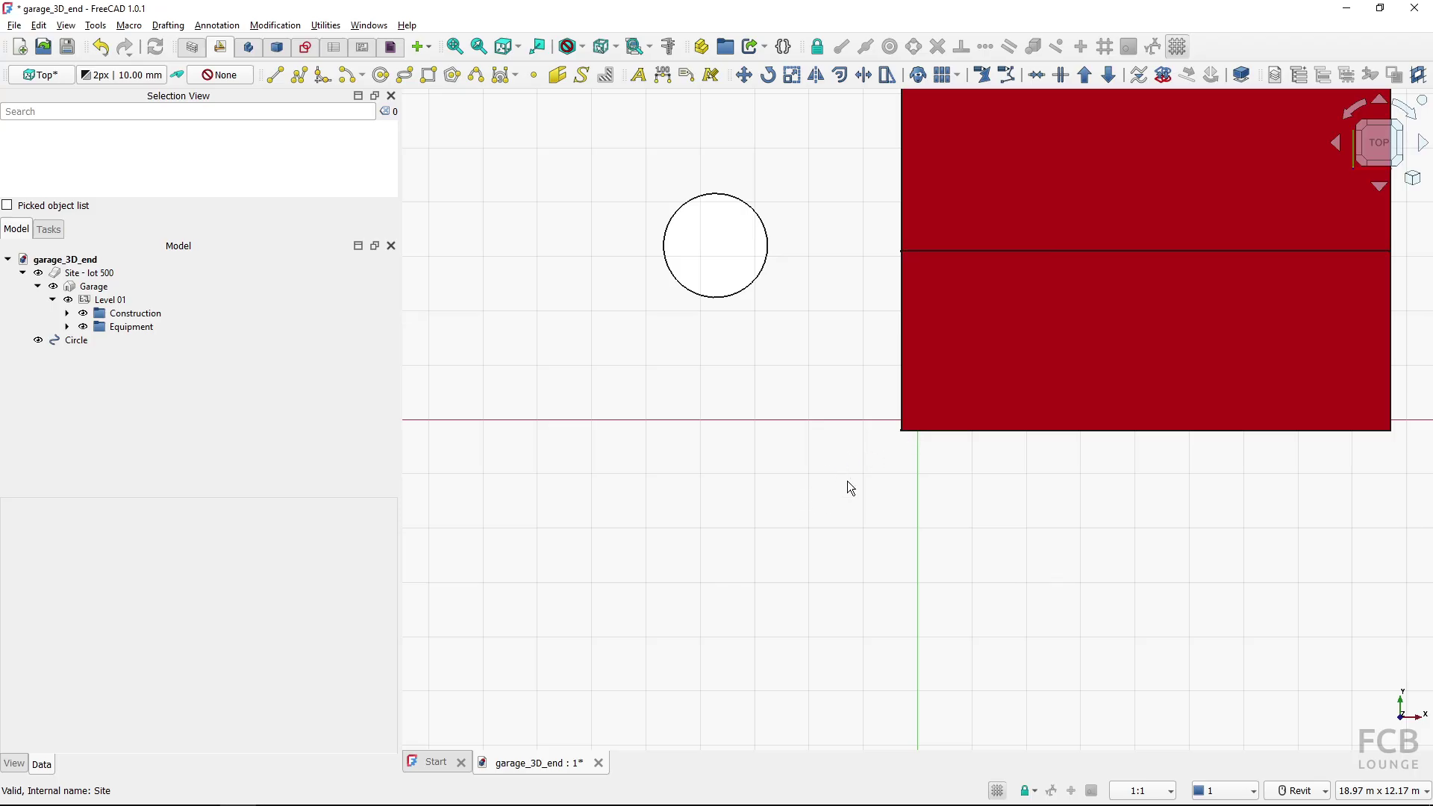
shift+middle_drag(751, 562, 930, 441)
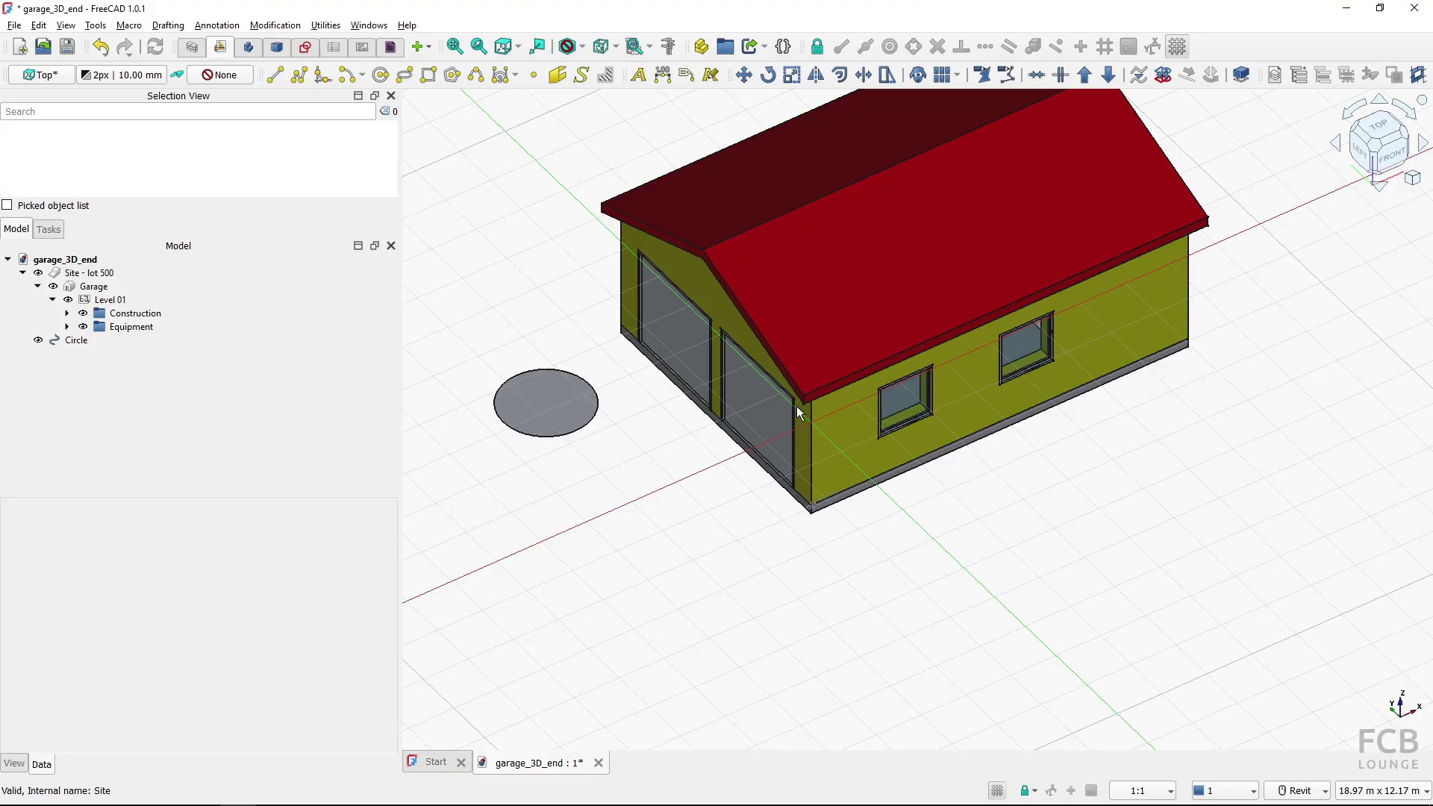
Set the working plane to Top (XY) with a 2000 mm offset, centered on the current view beside the garage
middle_drag(1129, 493, 819, 349)
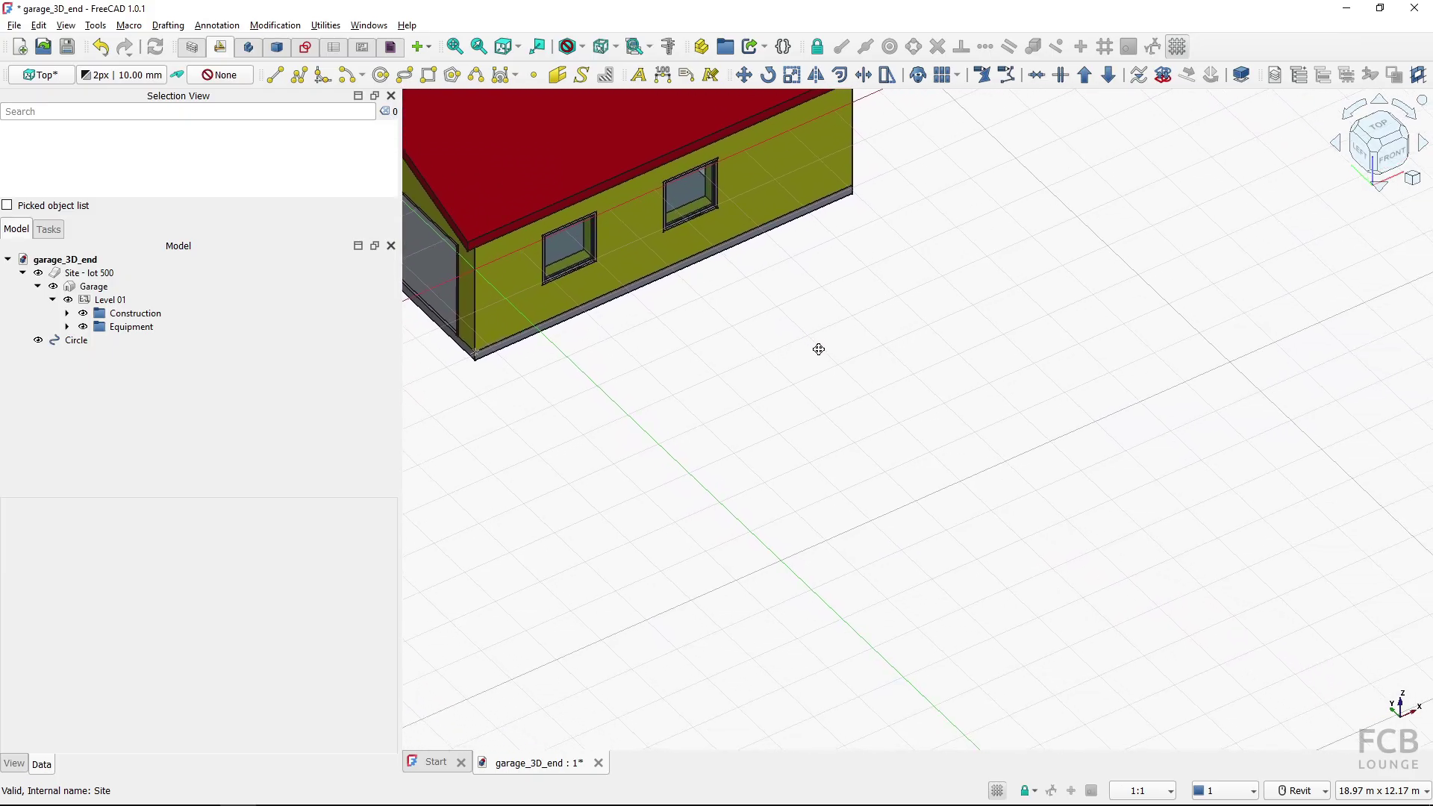
click(45, 76)
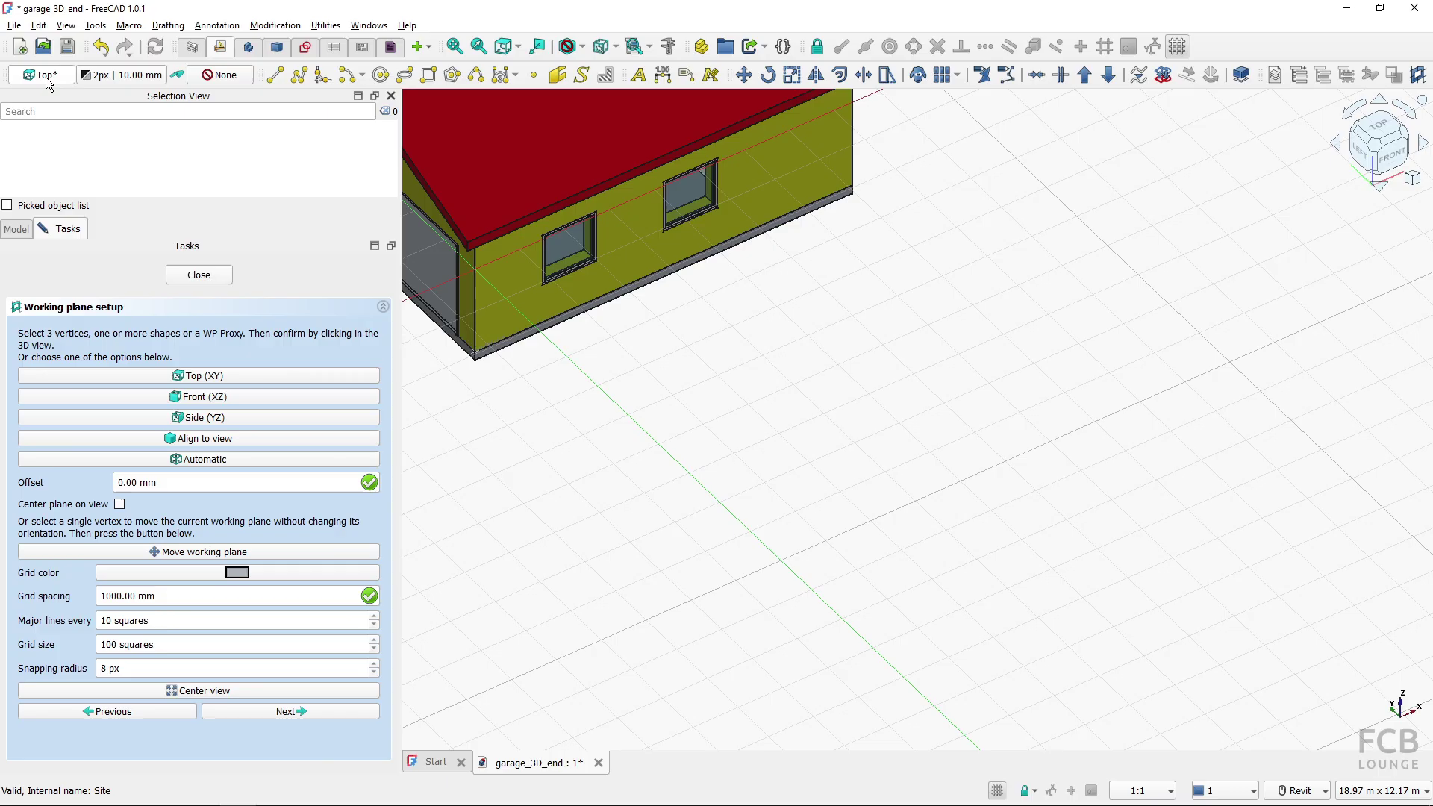
click(178, 483)
key(ctrl+a)
text(2000)
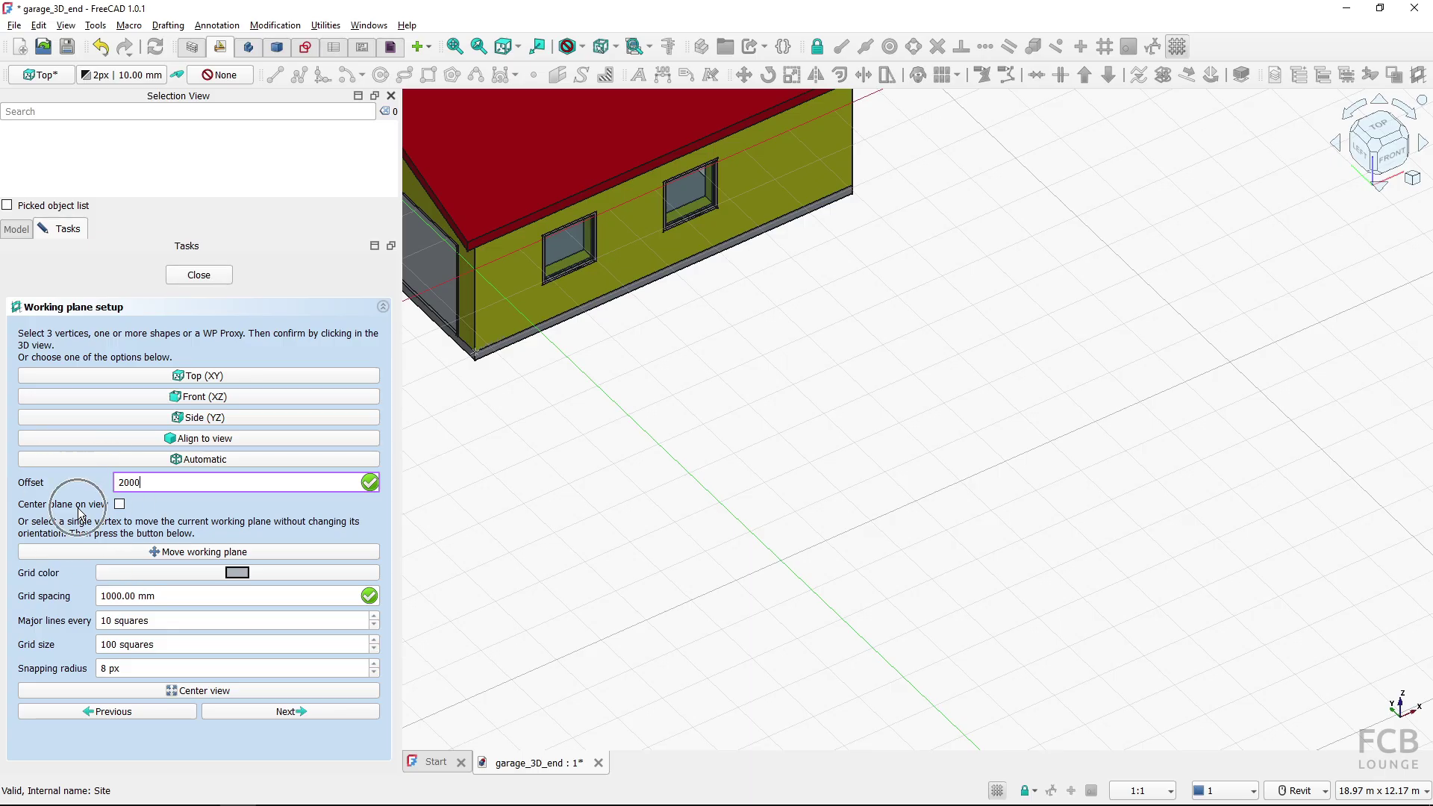
click(119, 505)
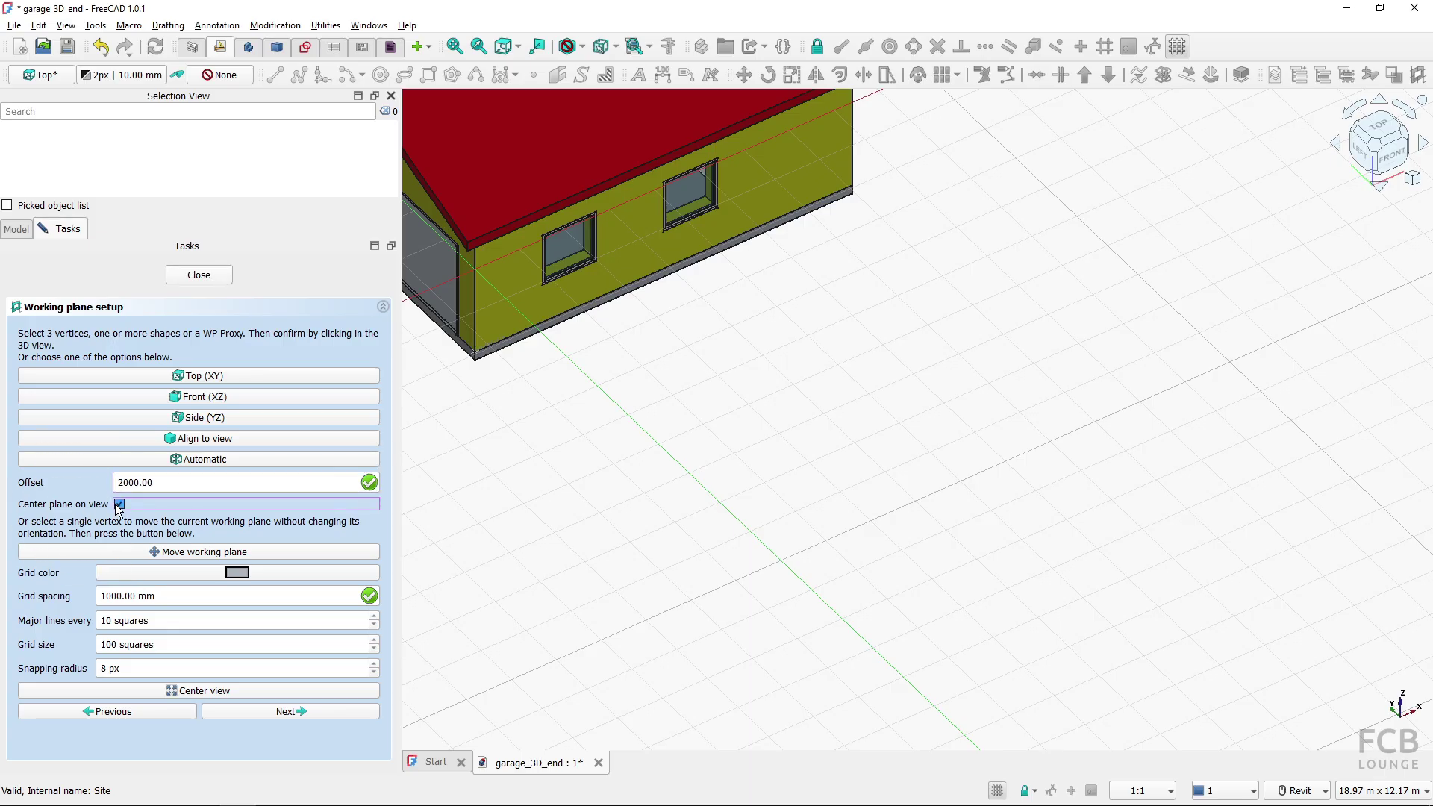
click(214, 378)
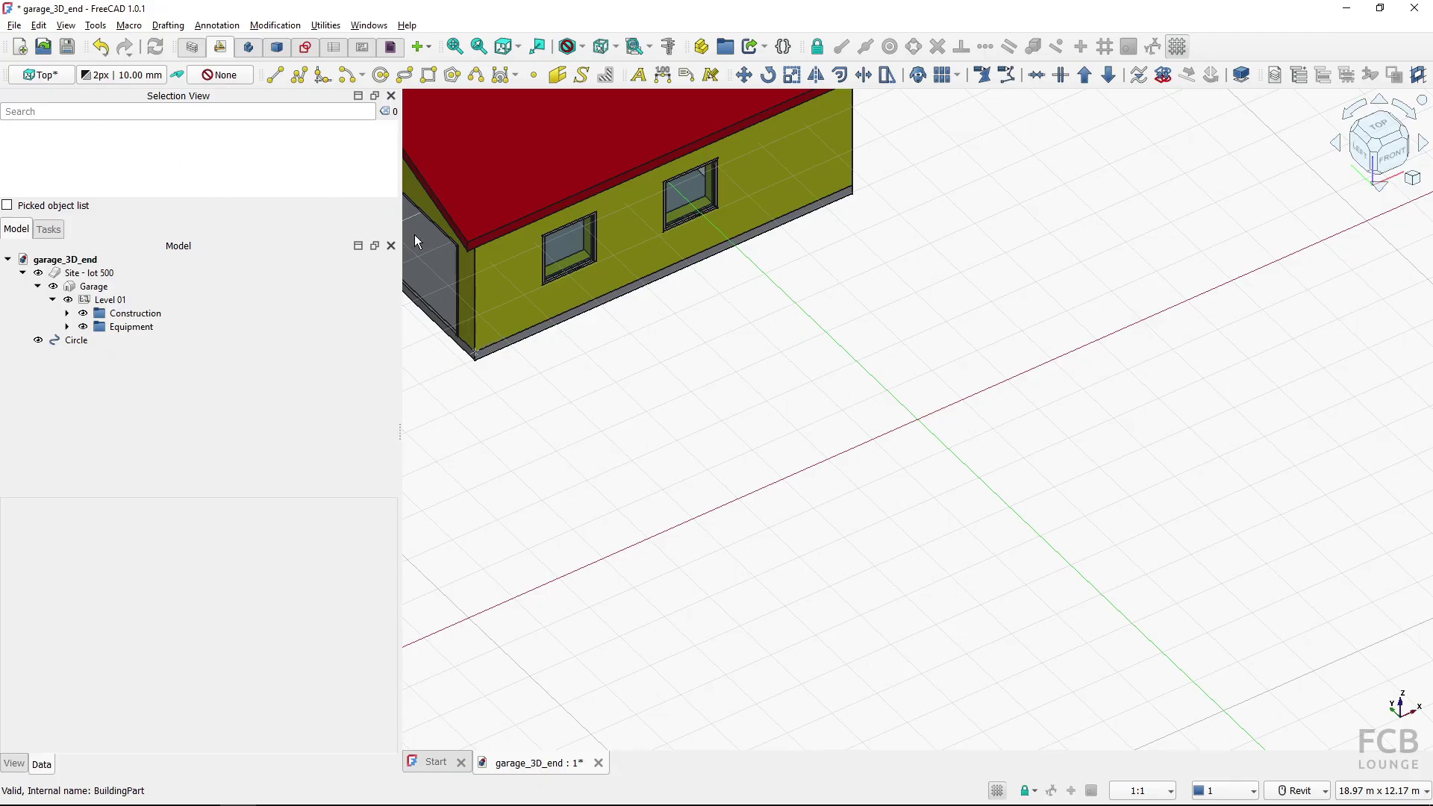
middle_drag(627, 327, 911, 619)
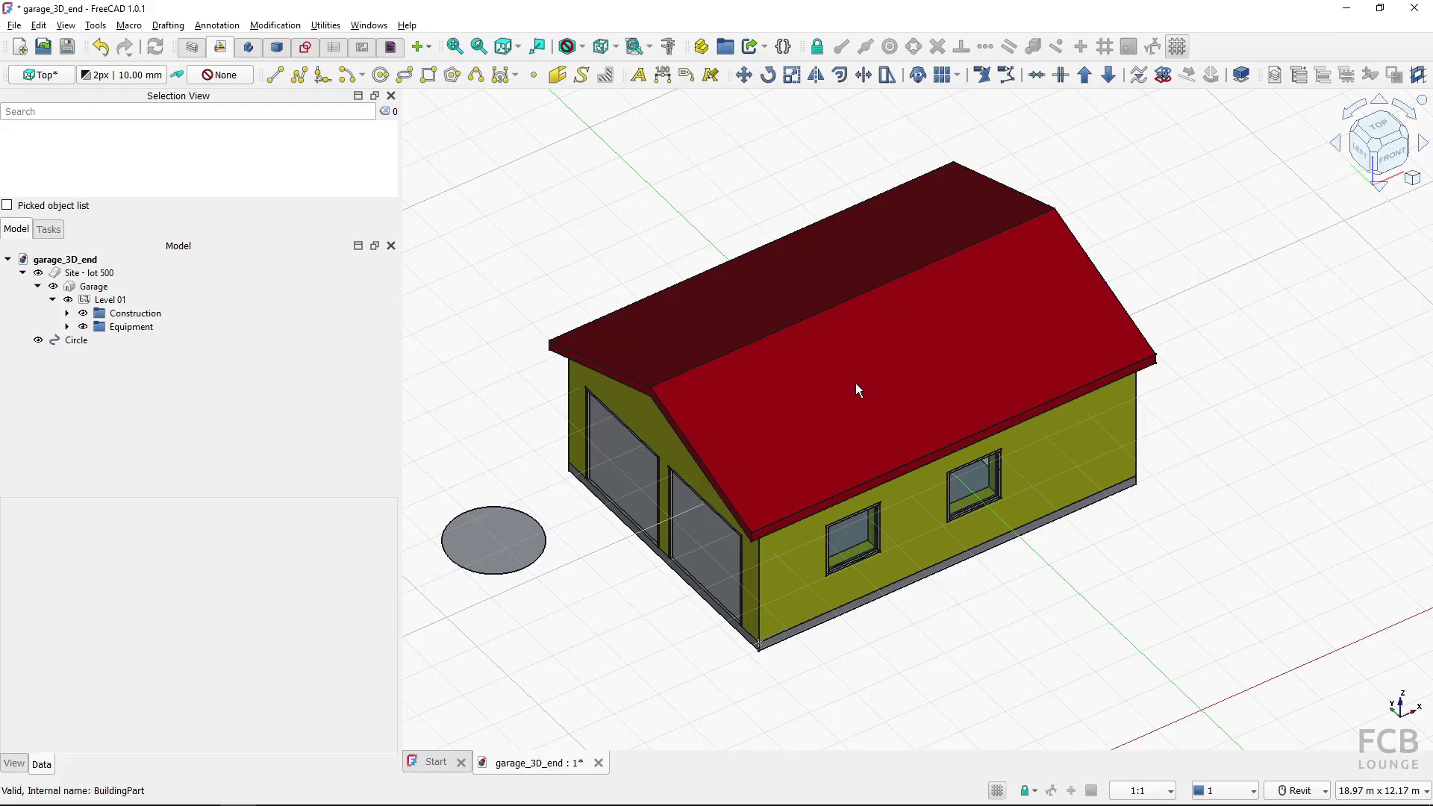
Align the working plane to the roof slope above the two windows and inspect it from the left side
shift+middle_drag(836, 406, 885, 385)
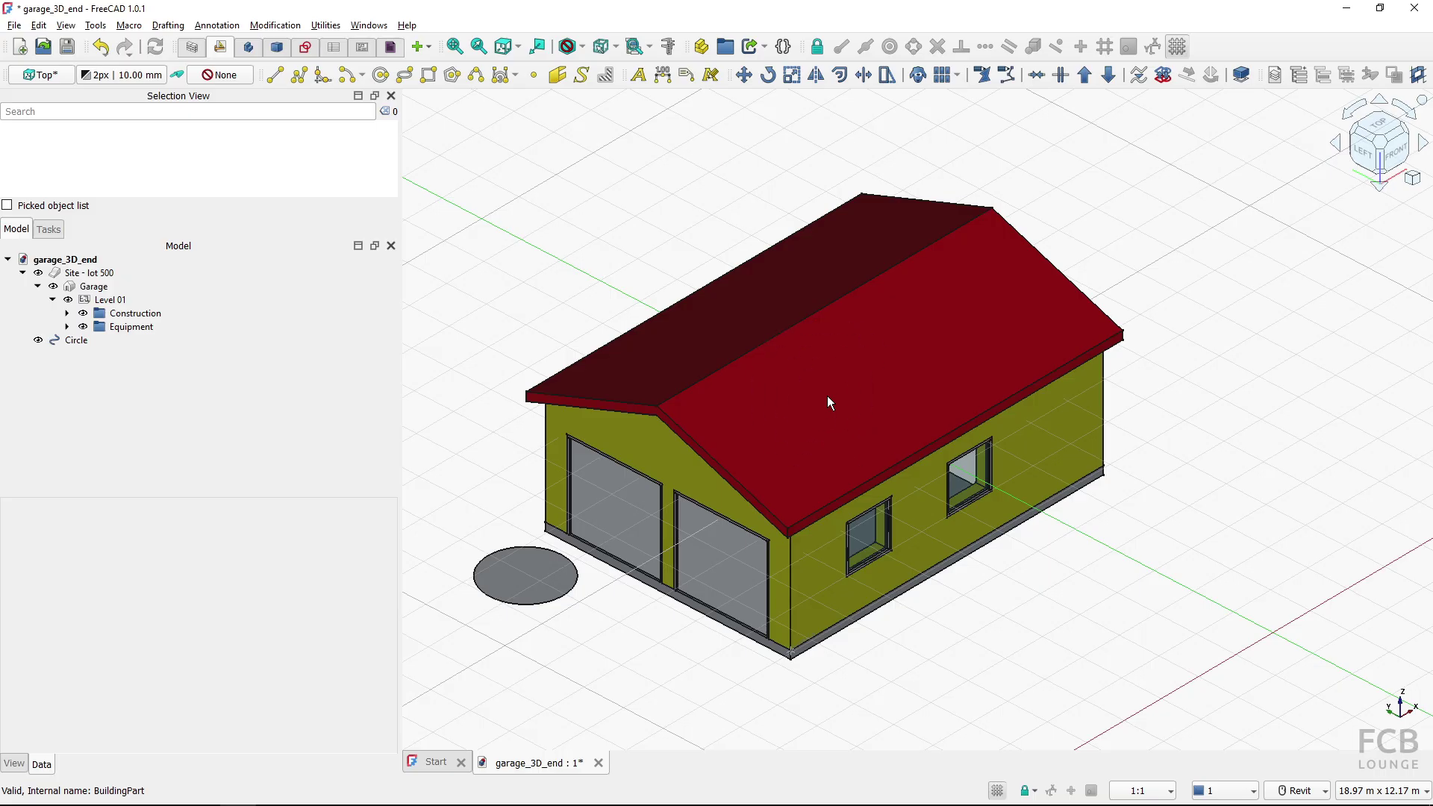
click(905, 343)
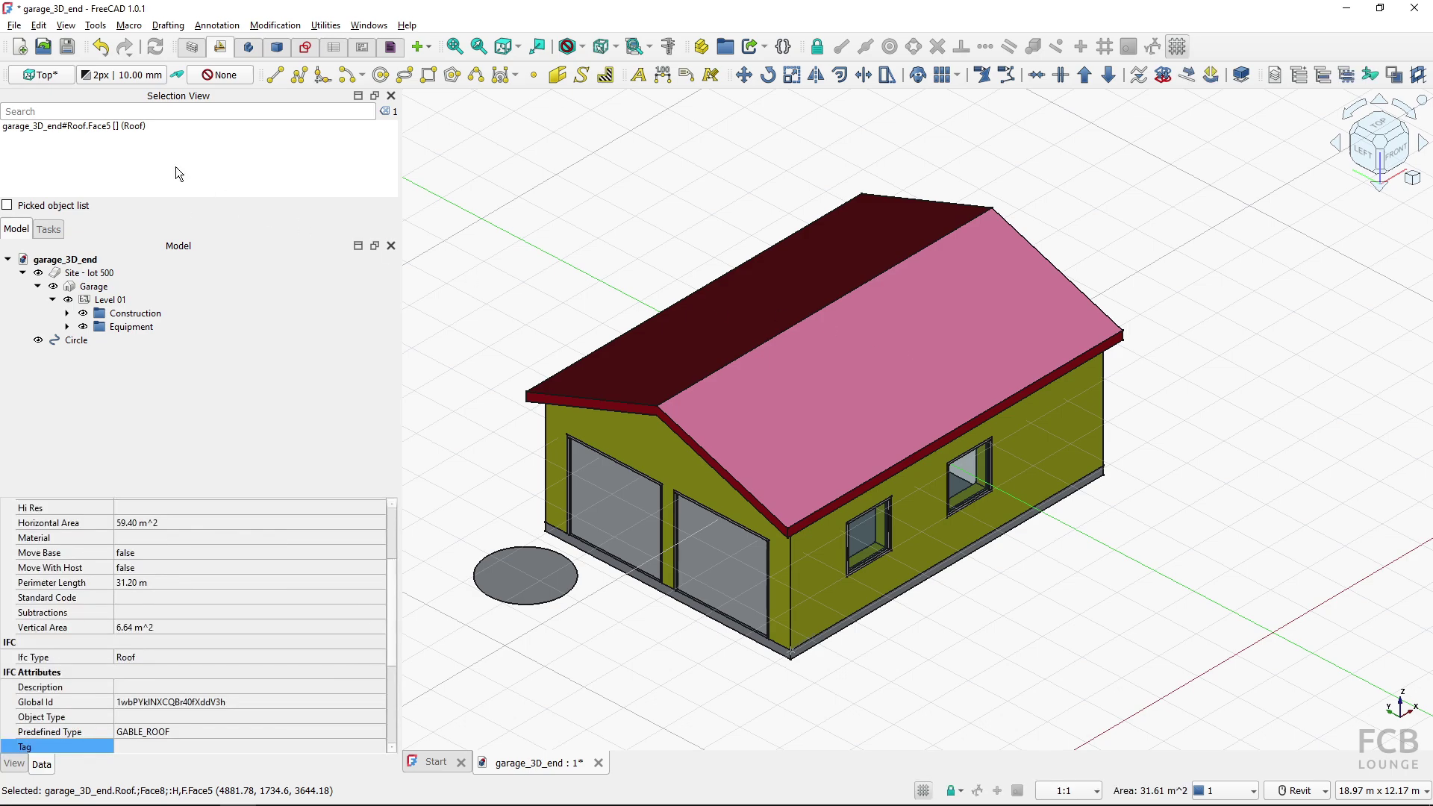
click(51, 77)
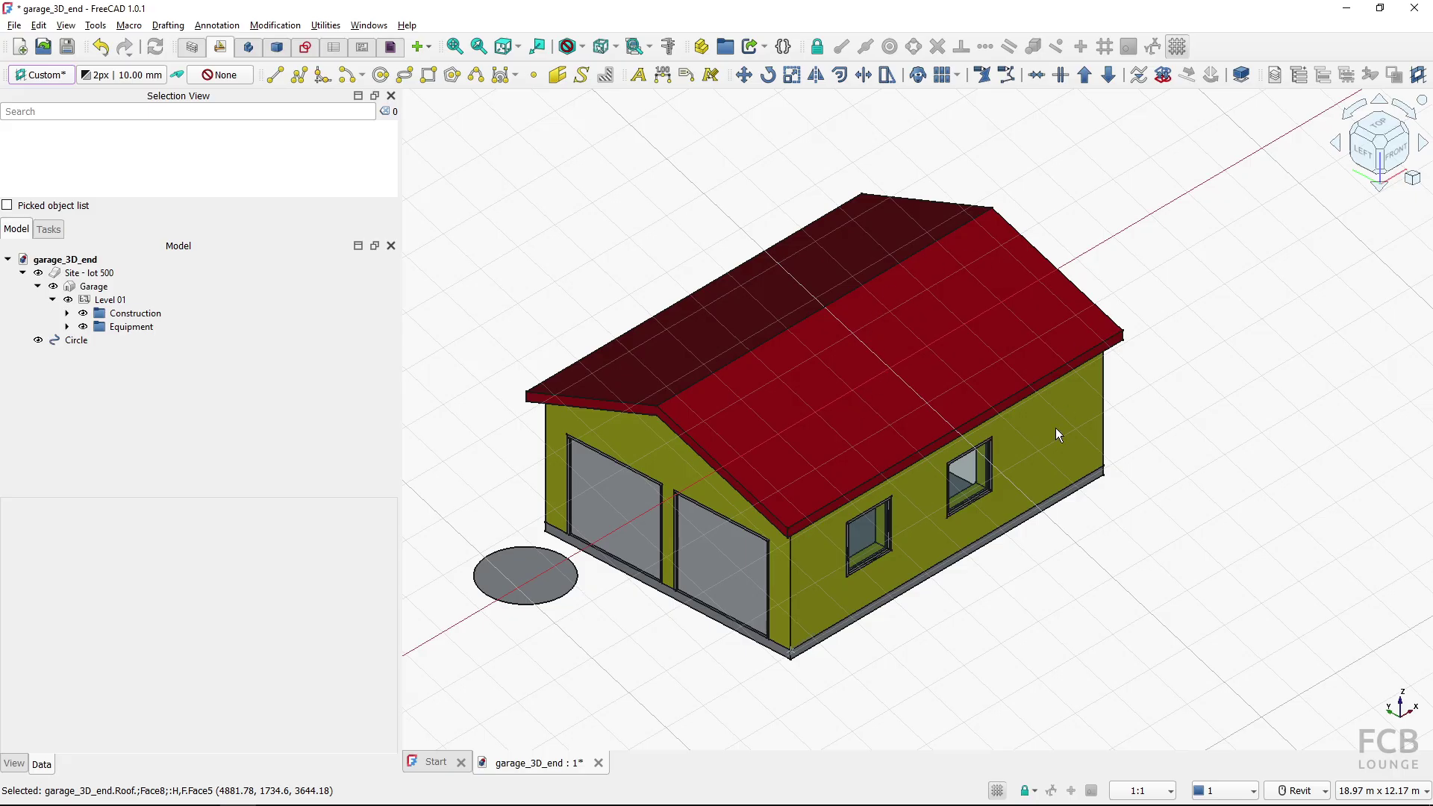
shift+middle_drag(777, 467, 1010, 370)
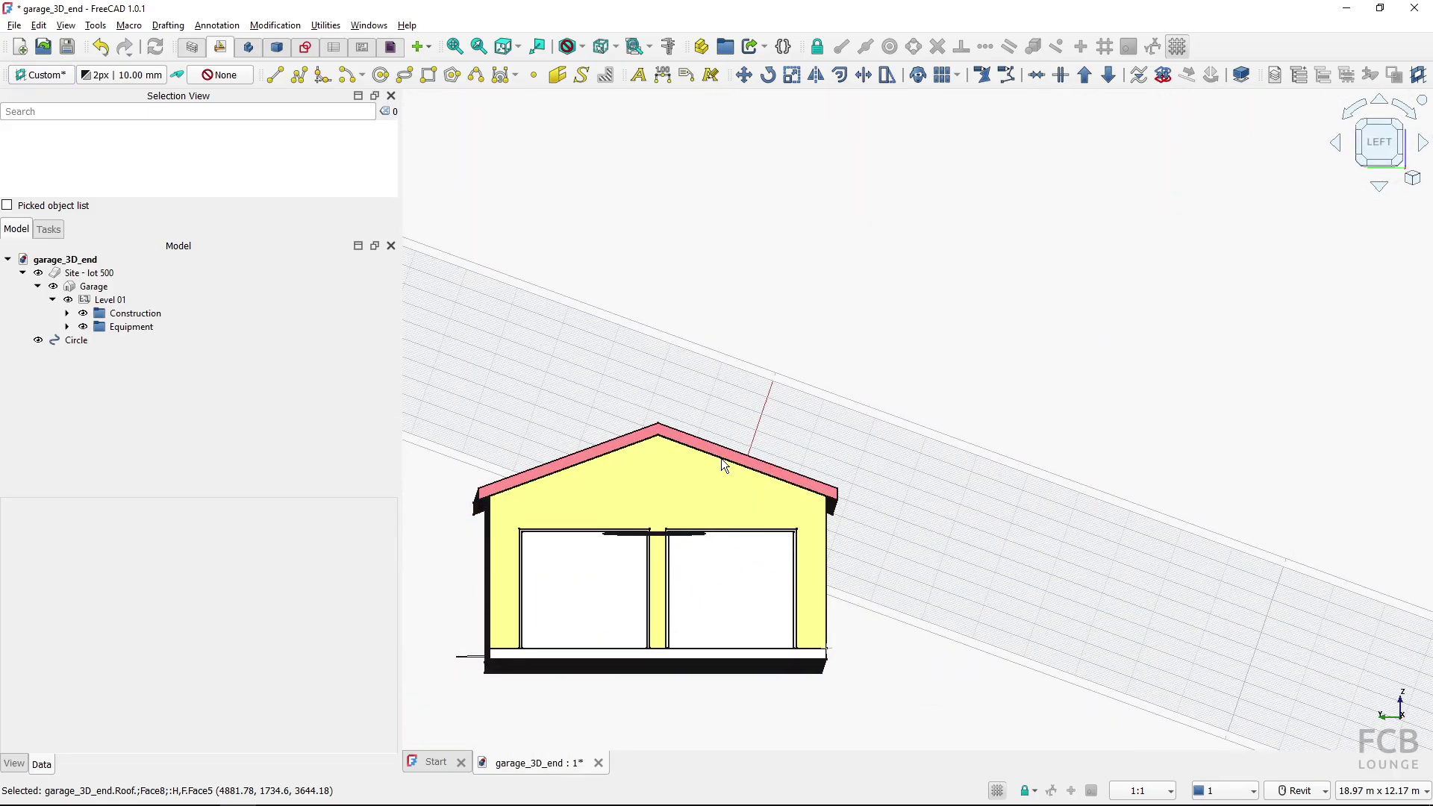
shift+middle_drag(782, 442, 773, 507)
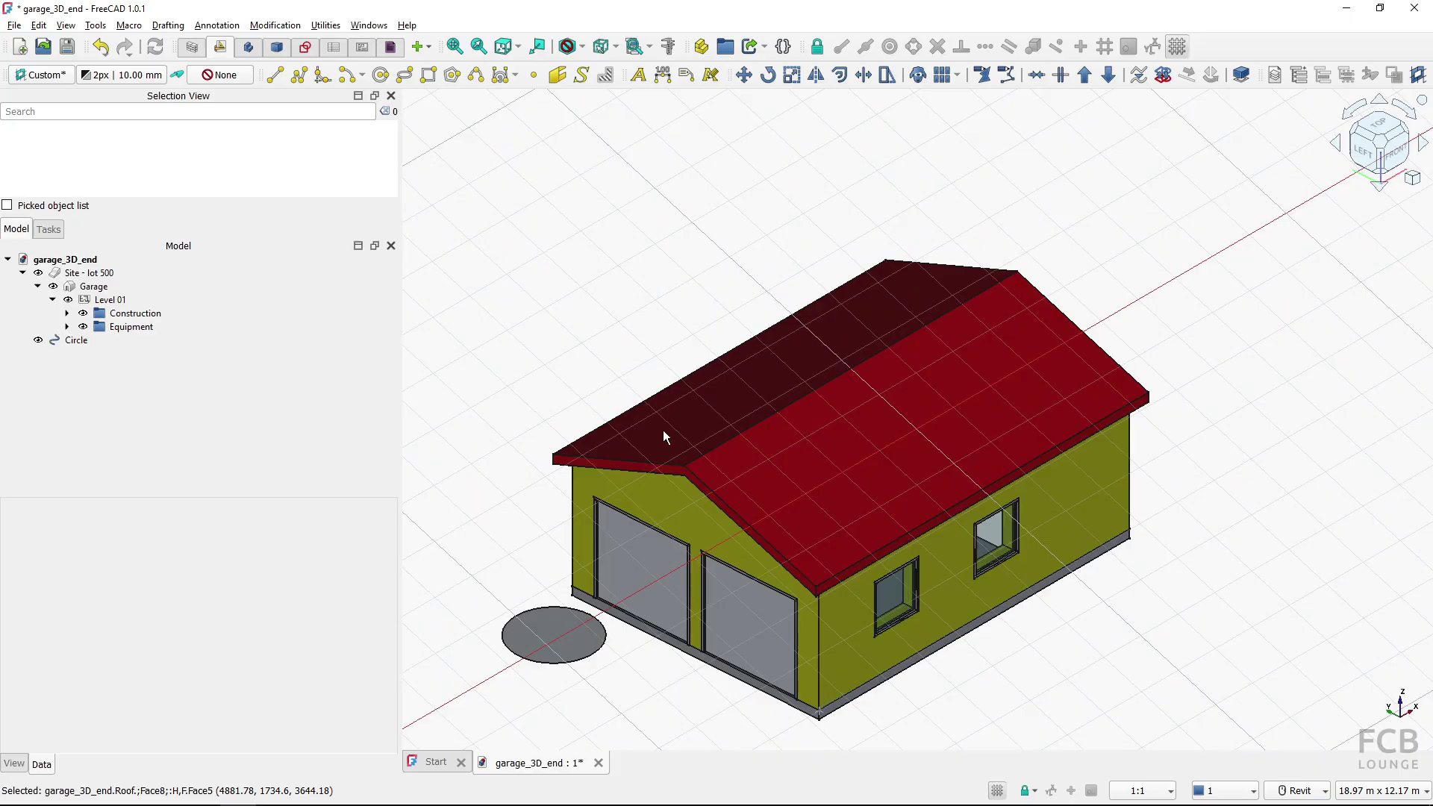
Align the working plane to the opposite roof slope with a 50 mm offset and view centering turned off
shift+middle_drag(664, 436, 893, 429)
click(293, 260)
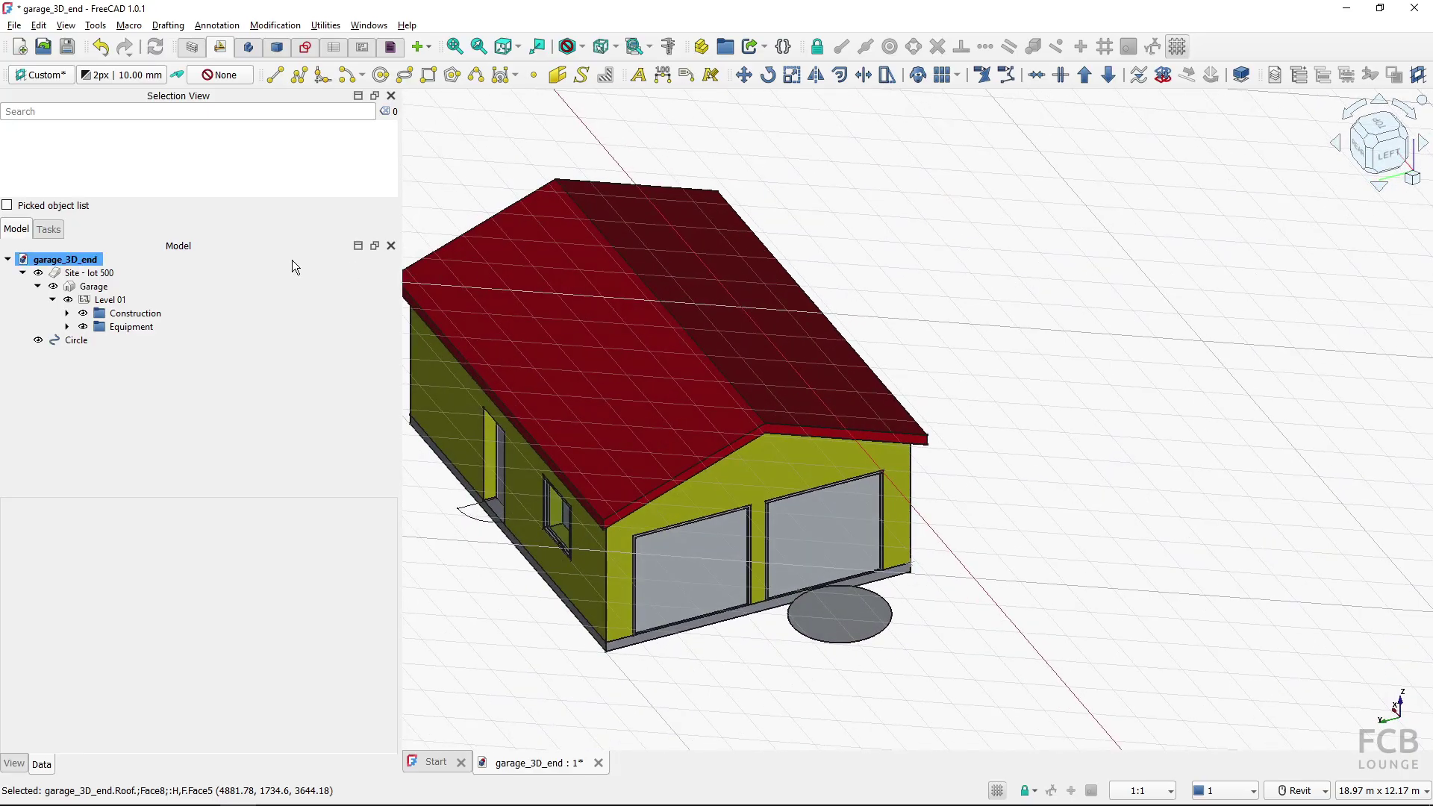
click(293, 260)
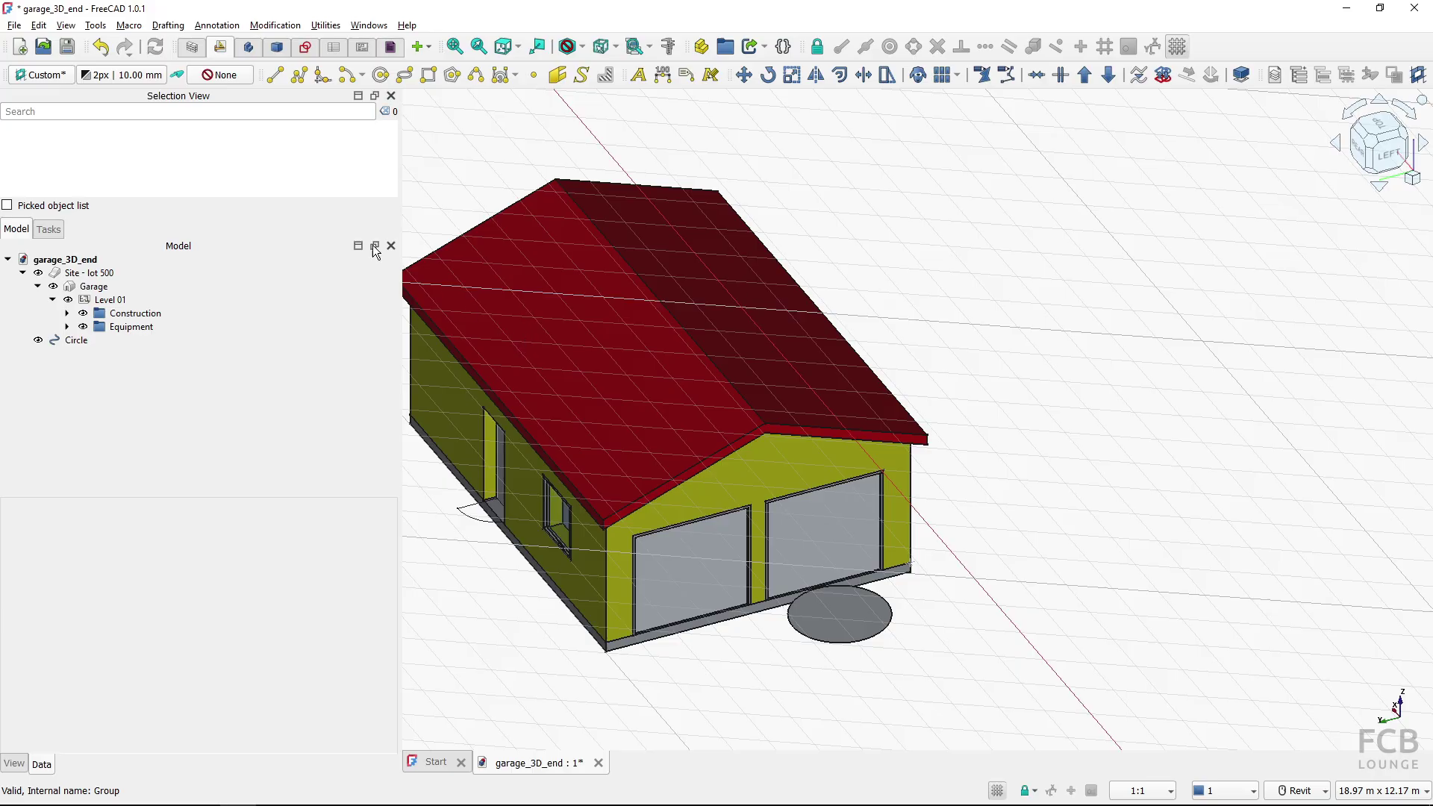
shift+middle_drag(585, 339, 674, 445)
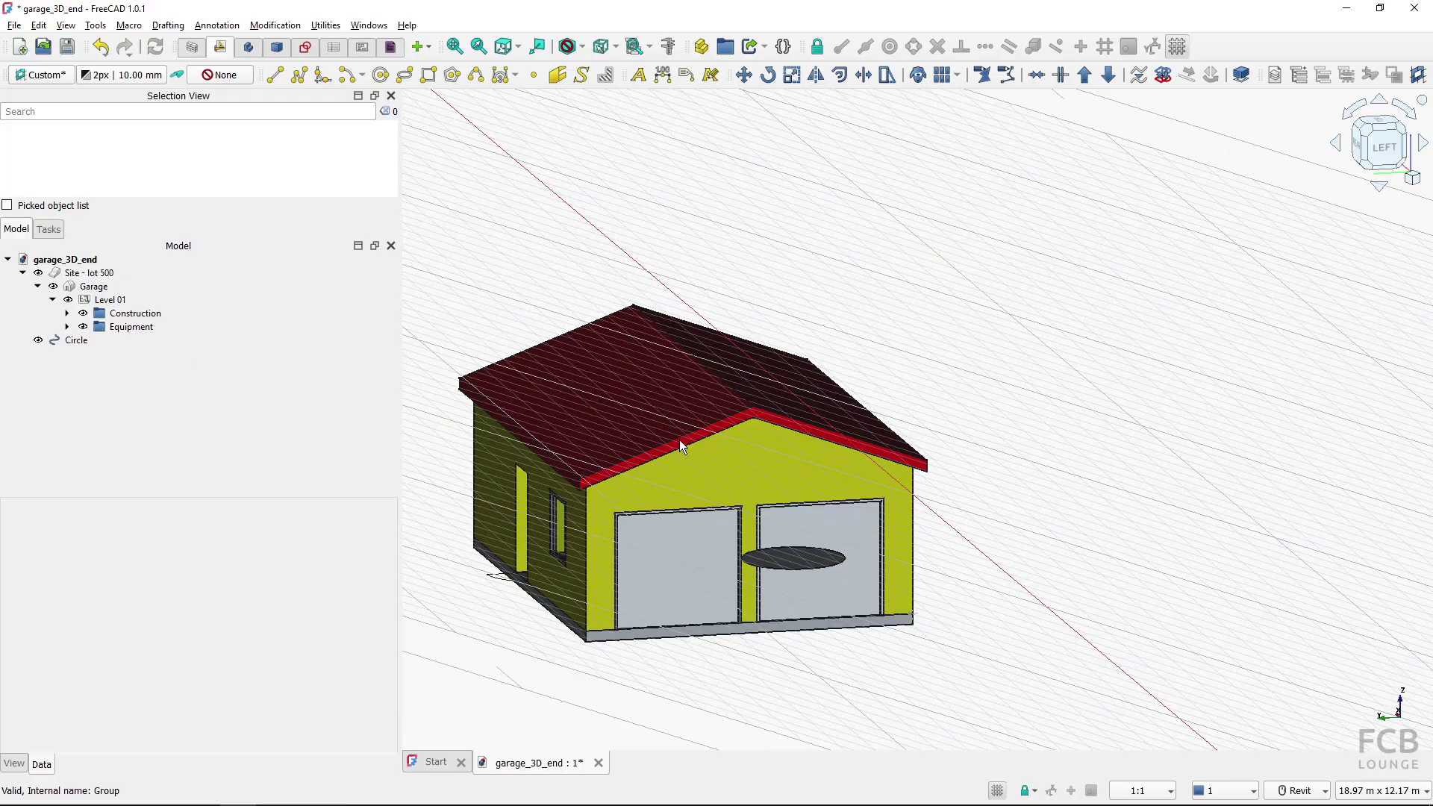
shift+middle_drag(679, 438, 630, 384)
click(39, 80)
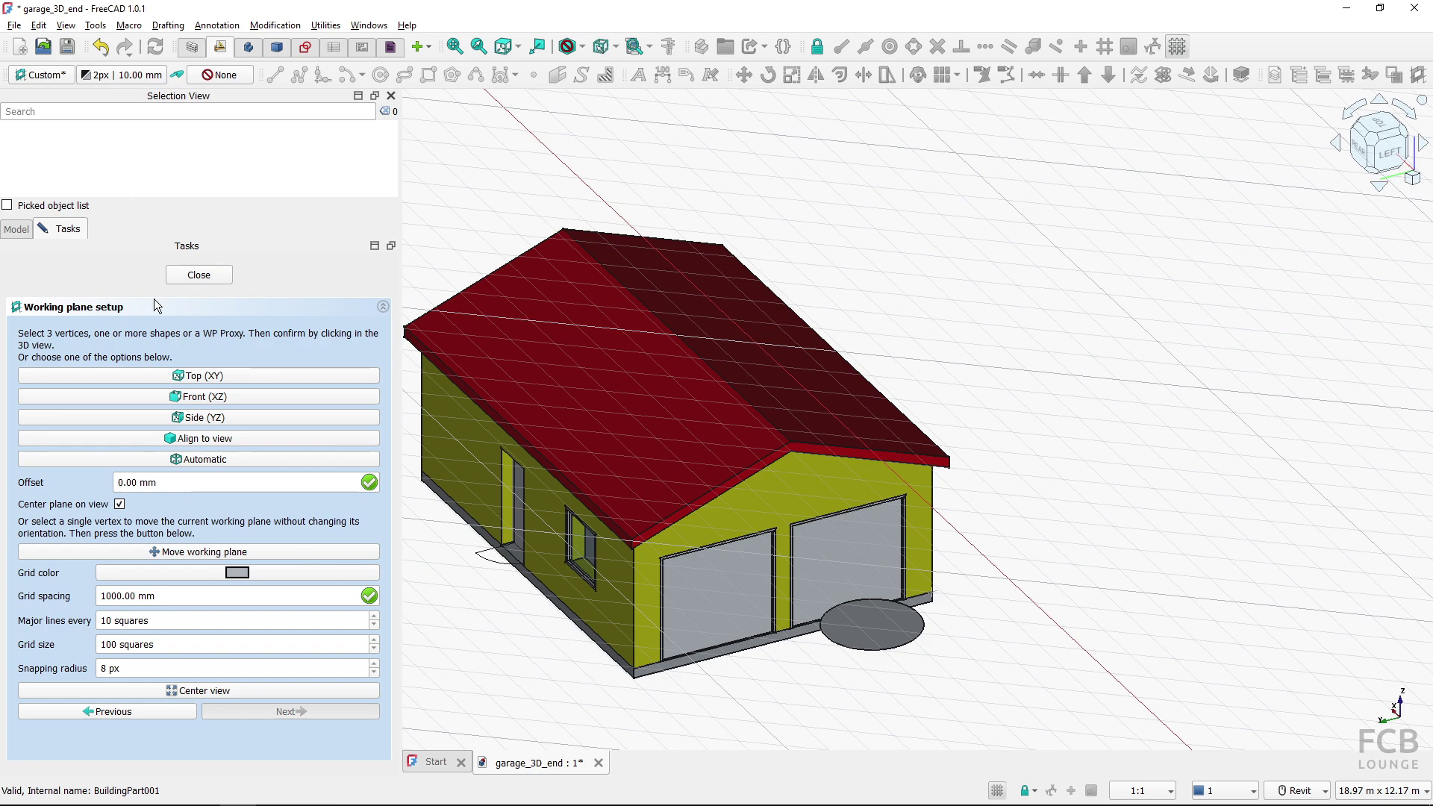
click(119, 505)
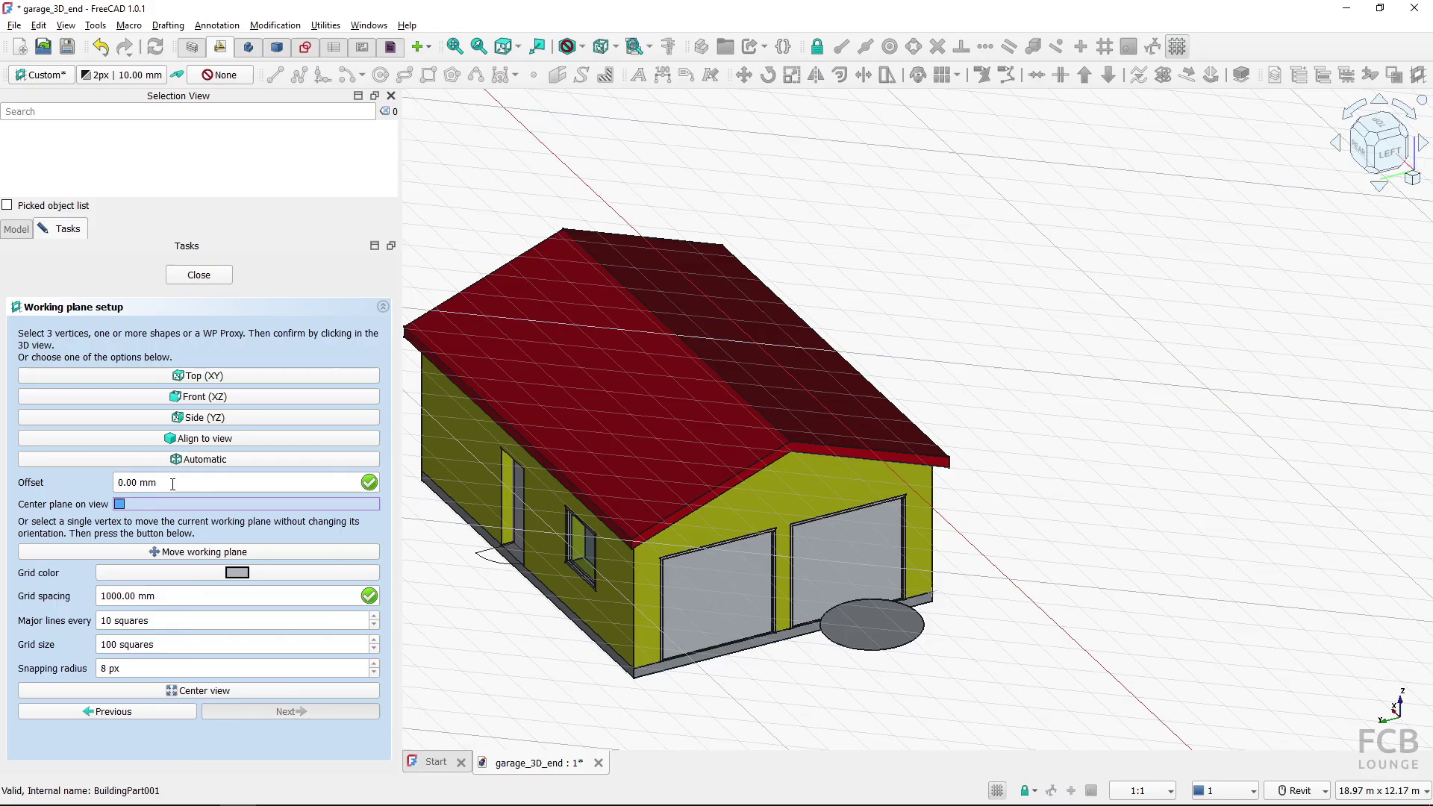
drag(172, 484, 104, 481)
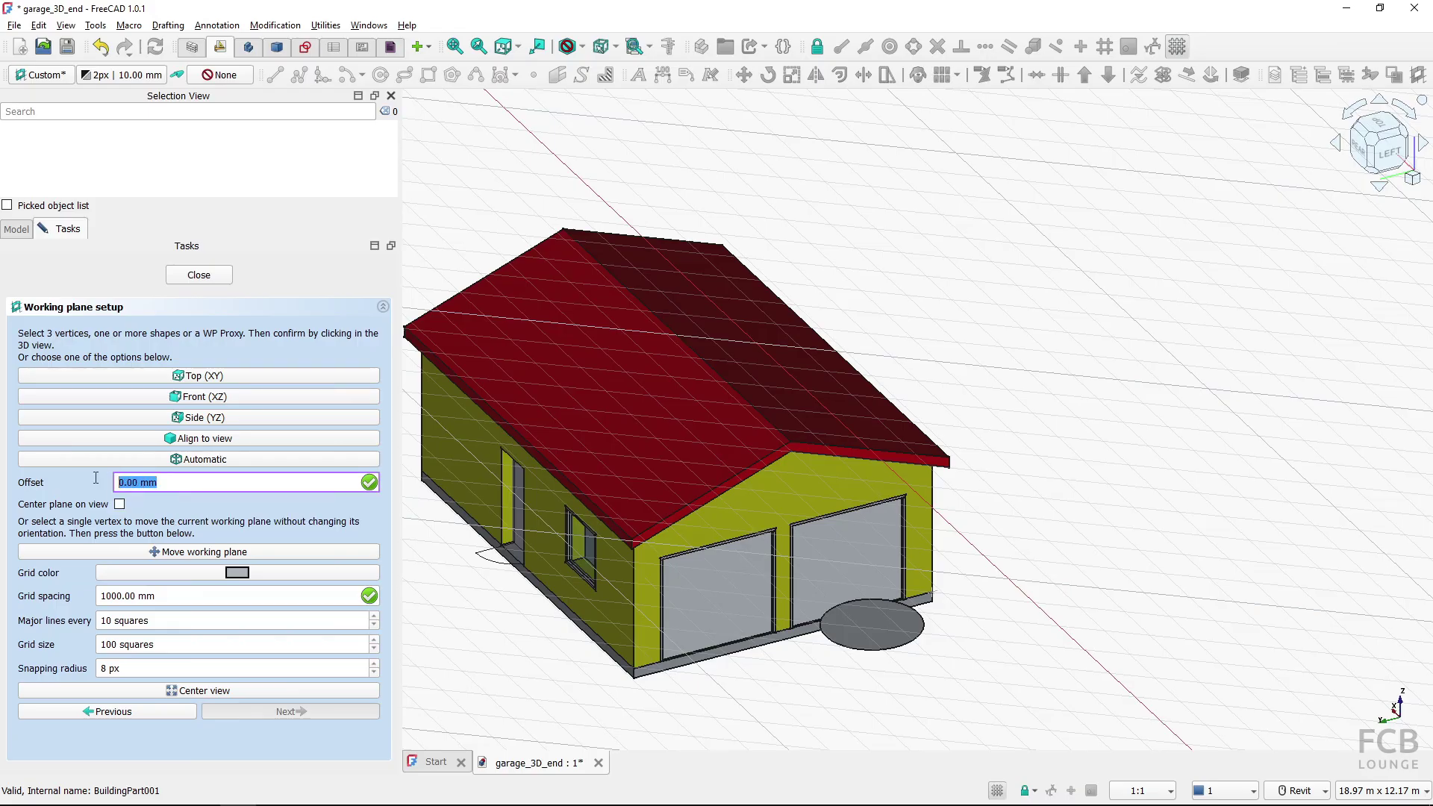
text(50)
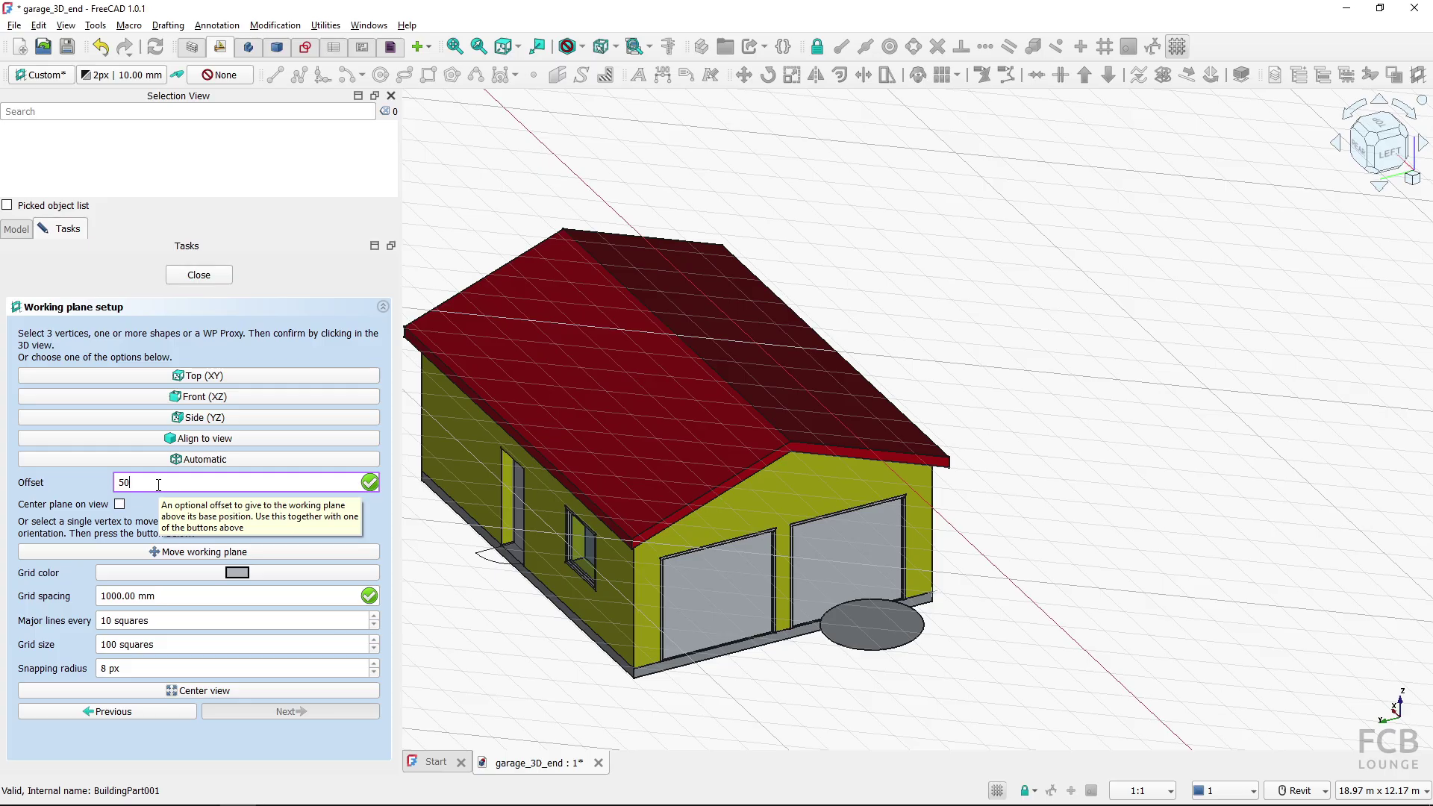
click(567, 348)
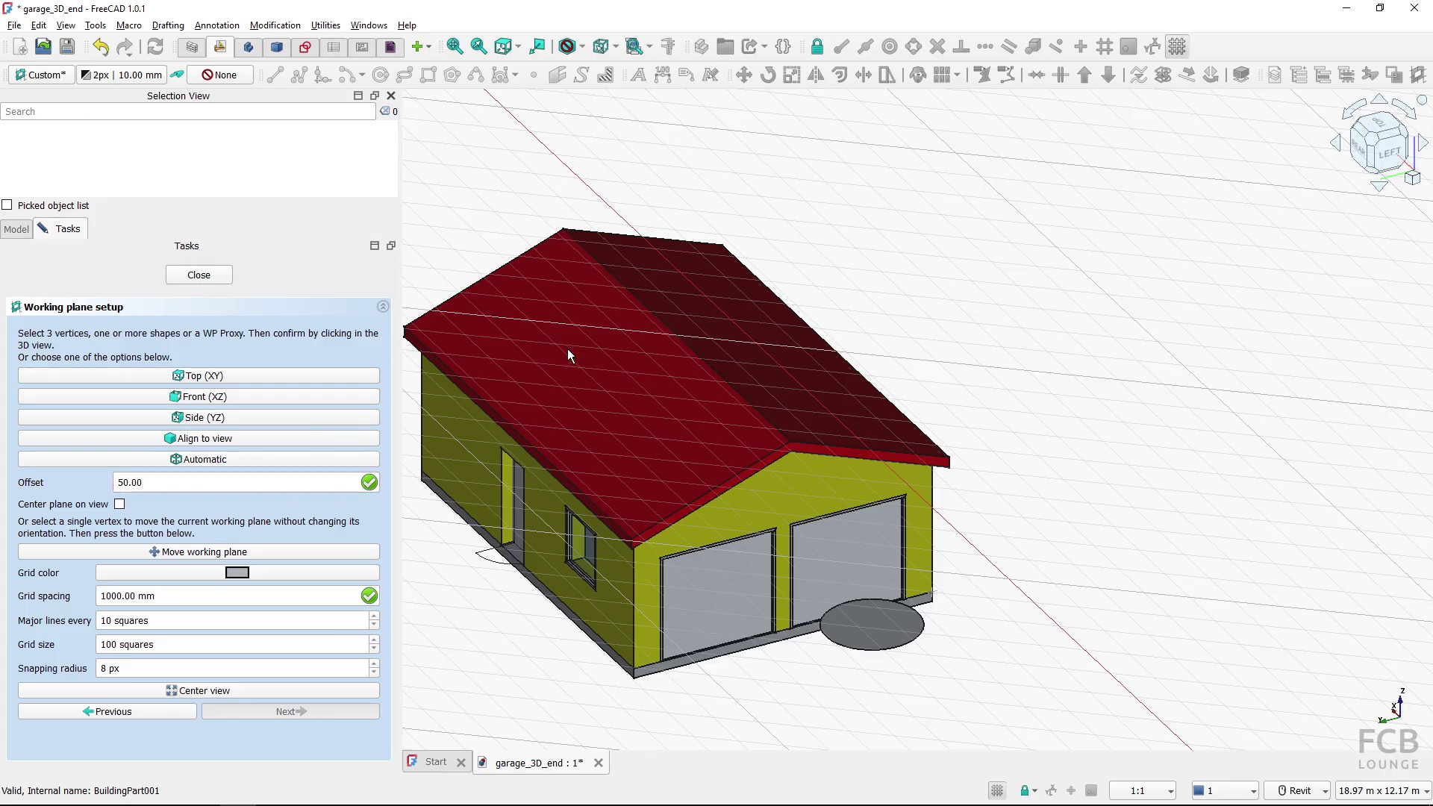
click(642, 168)
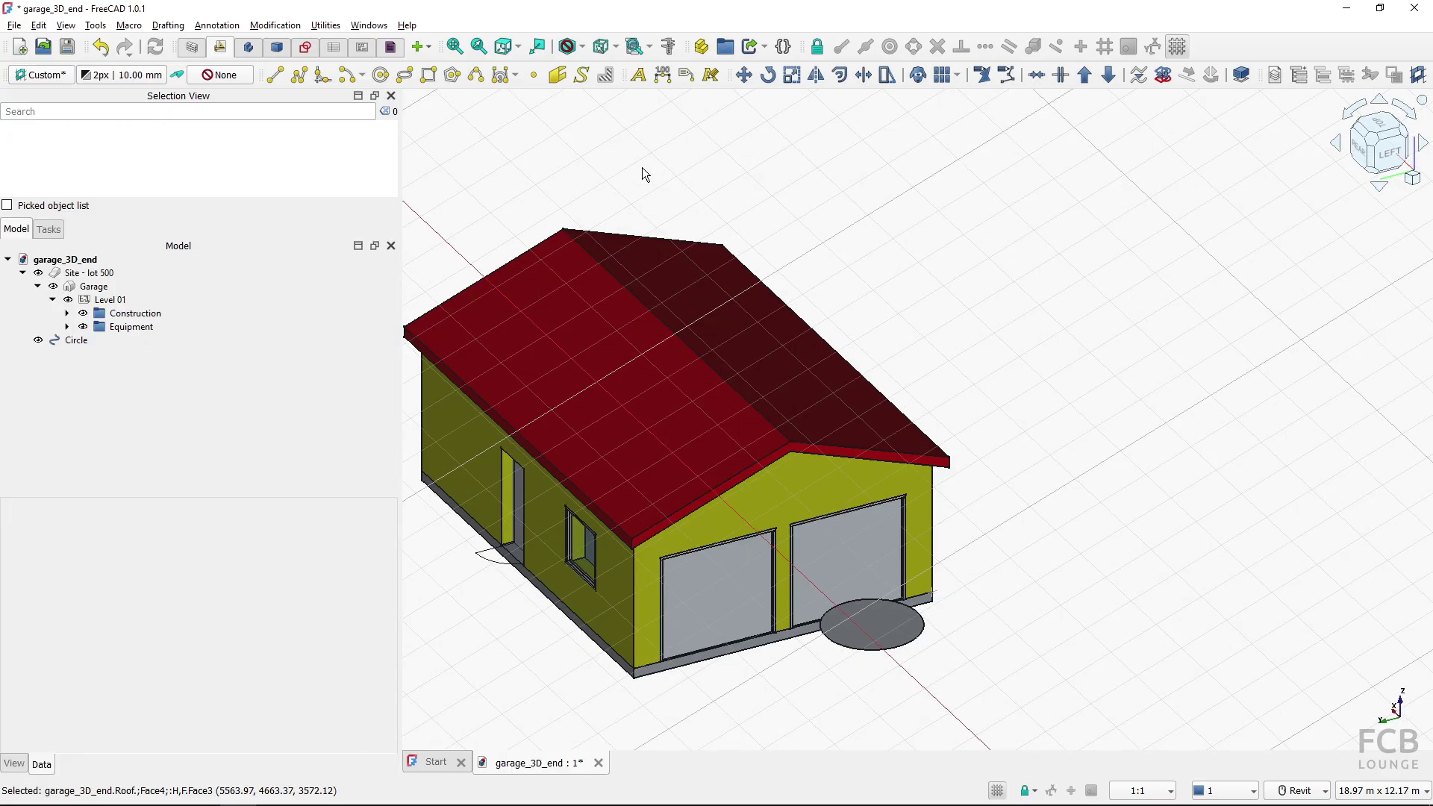
Examine the gap between the offset working plane and the roof slope from the left side
key(6)
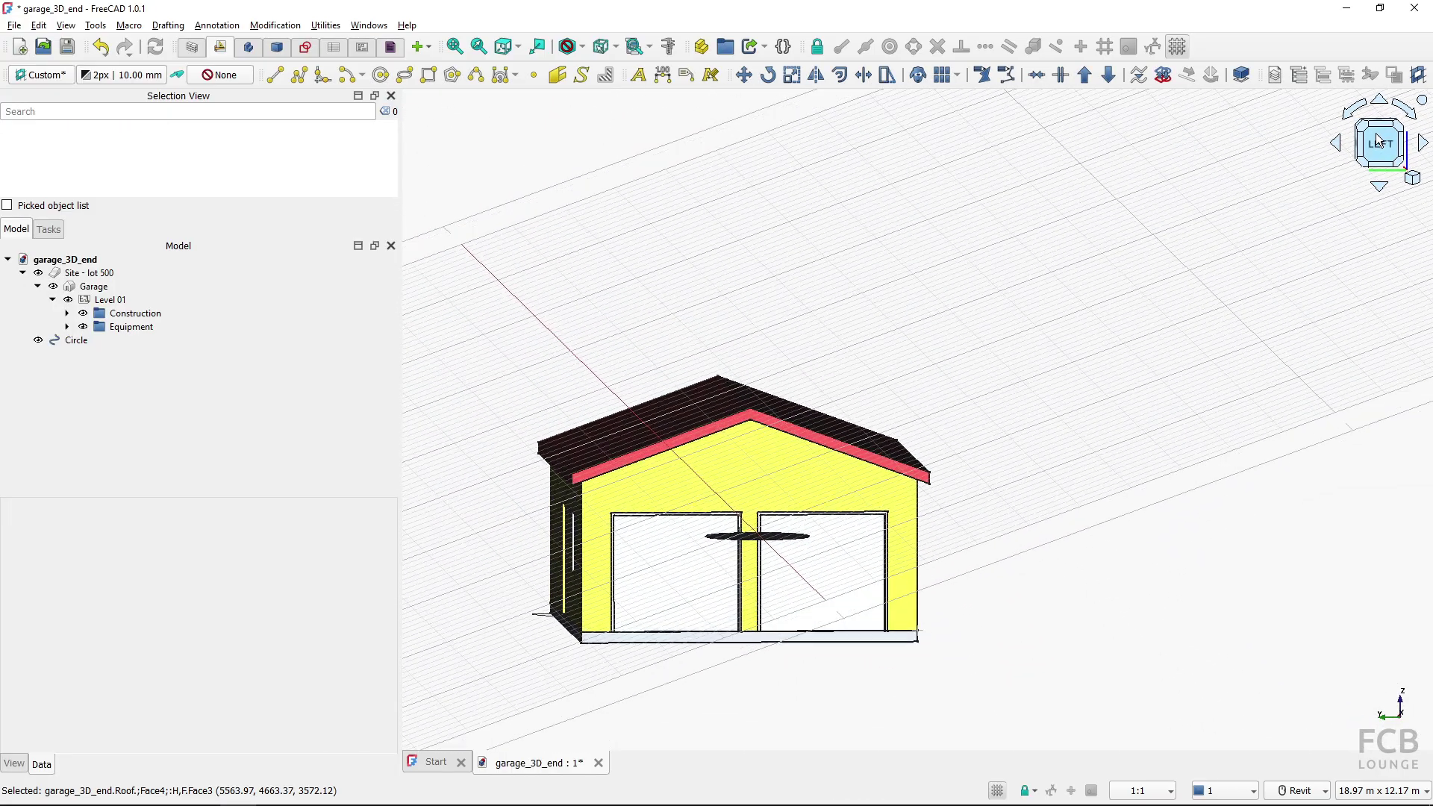
scroll(696, 433, up, 4)
scroll(731, 432, up, 3)
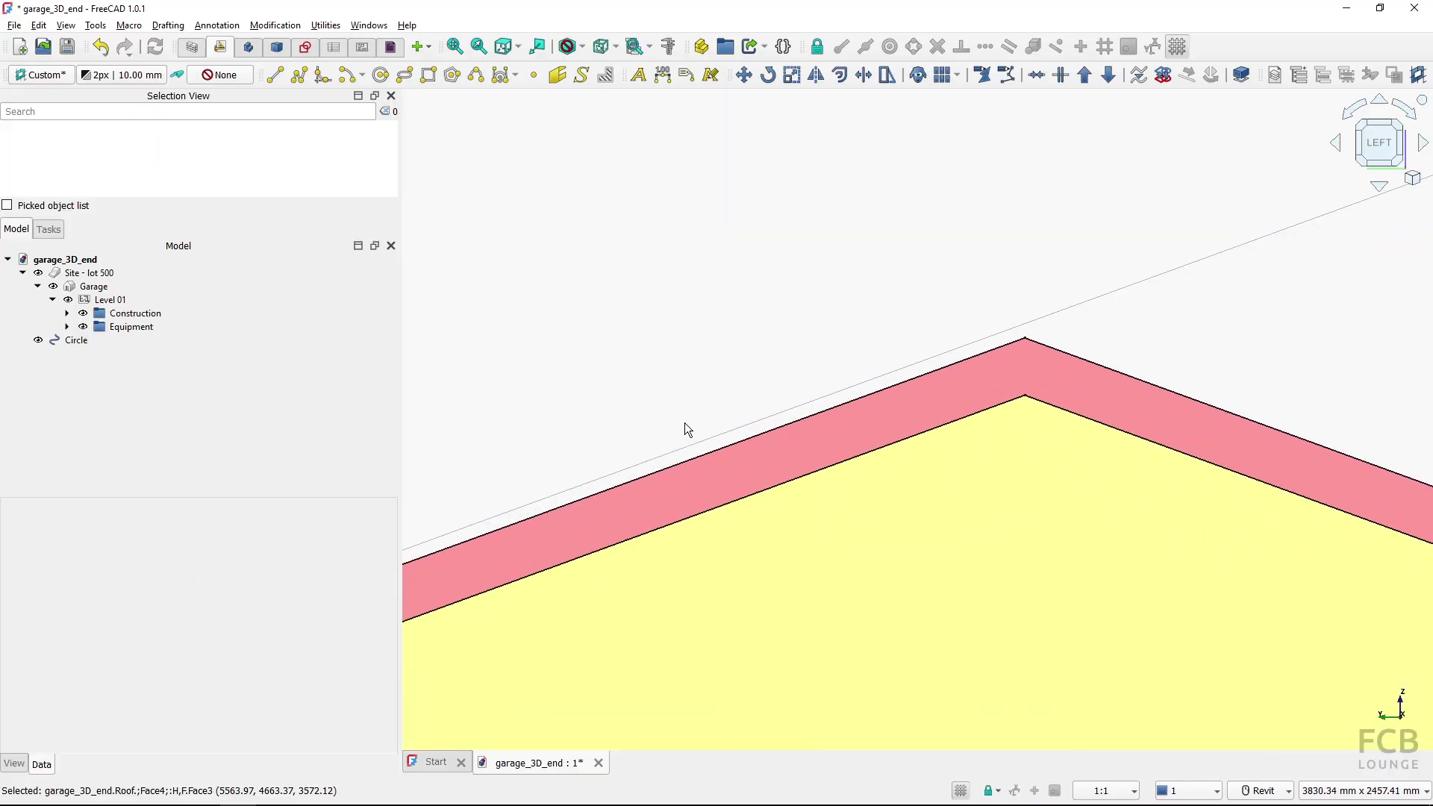
shift+middle_drag(684, 422, 864, 490)
scroll(695, 487, down, 5)
Draw a filled rectangle about 1629 by 1083 mm on the working plane, at the rear end of the roof slope above the door
shift+middle_drag(695, 486, 766, 576)
scroll(766, 576, up, 3)
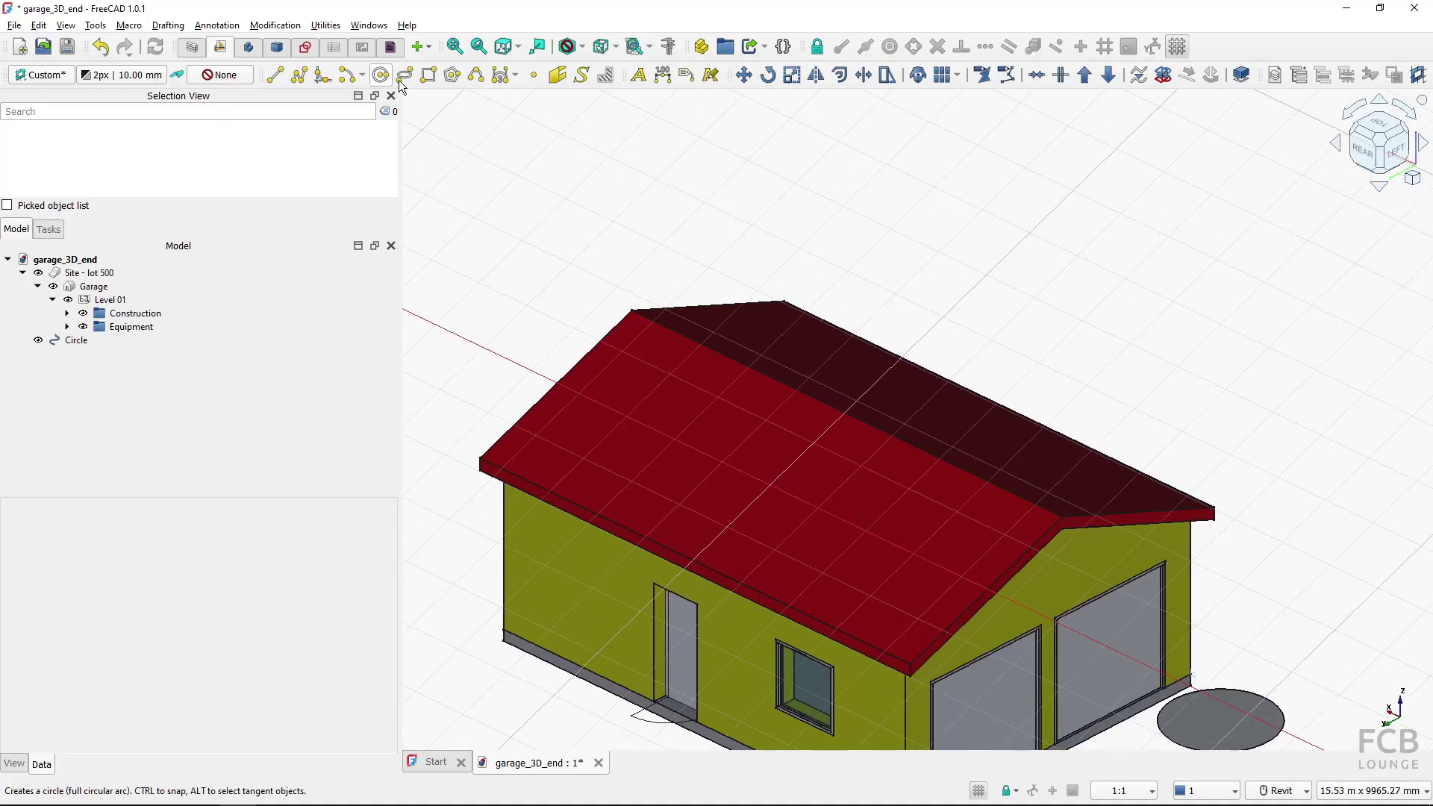
click(432, 76)
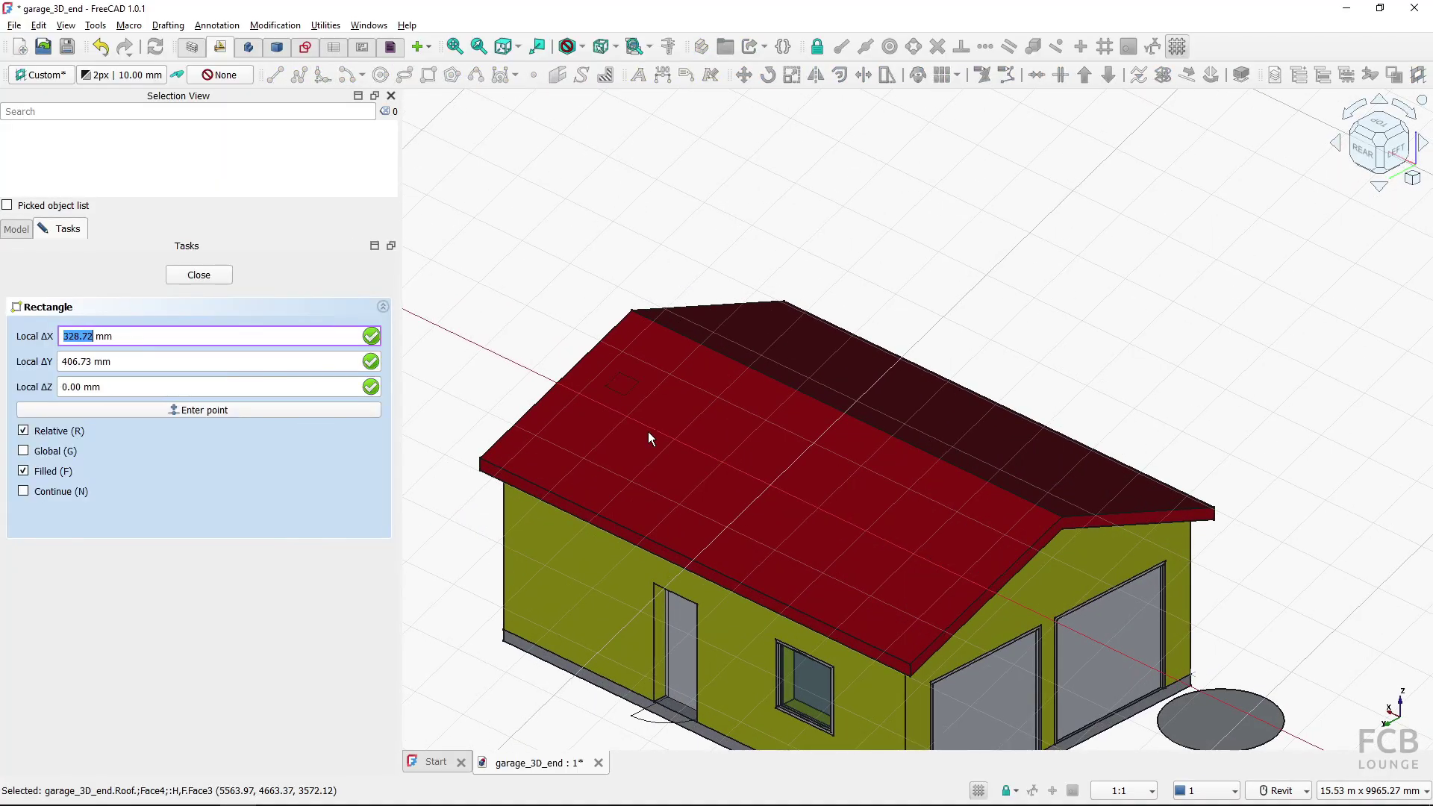
click(602, 465)
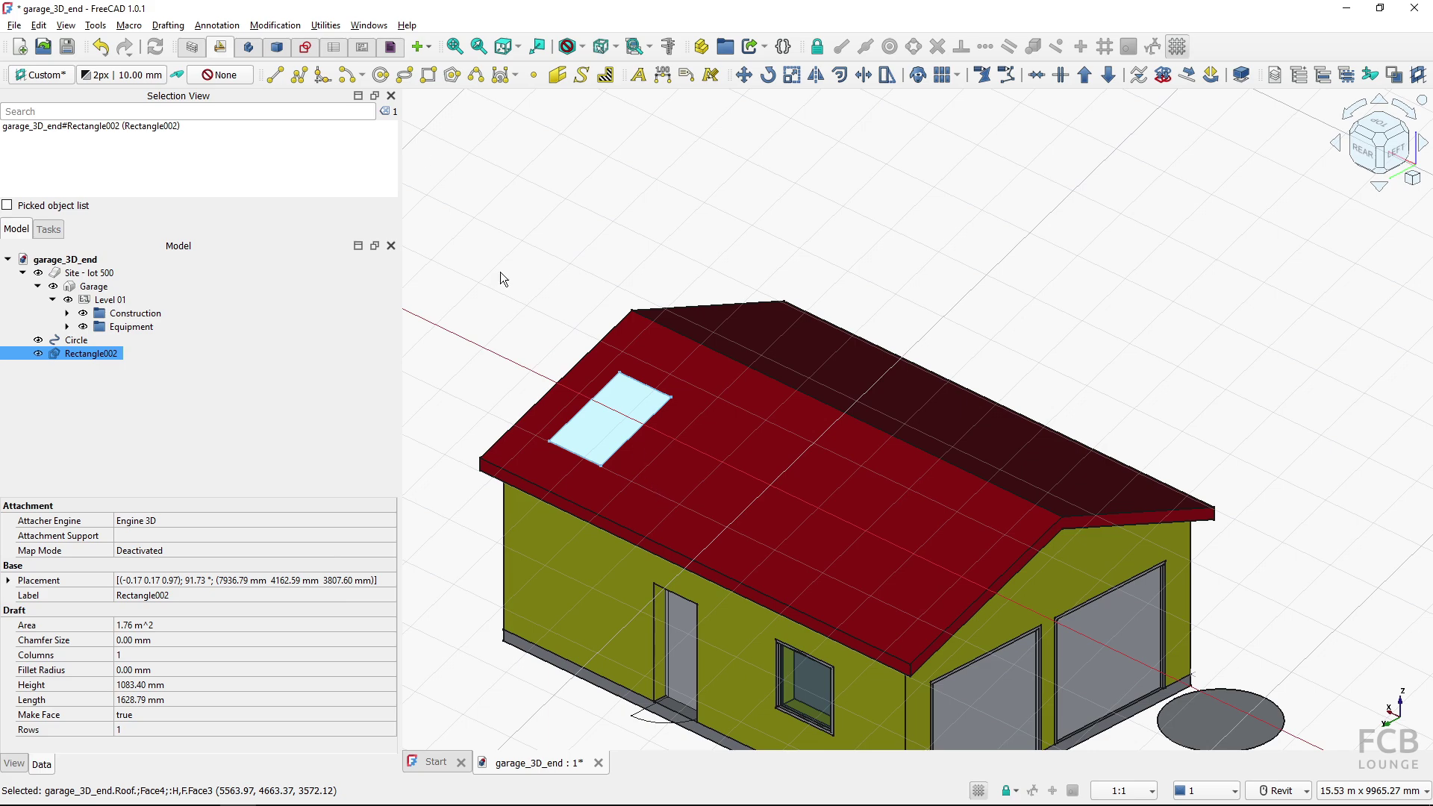
Extrude the roof rectangle 50 mm along its normal using the BIM tools, and return to the Draft workbench
click(191, 46)
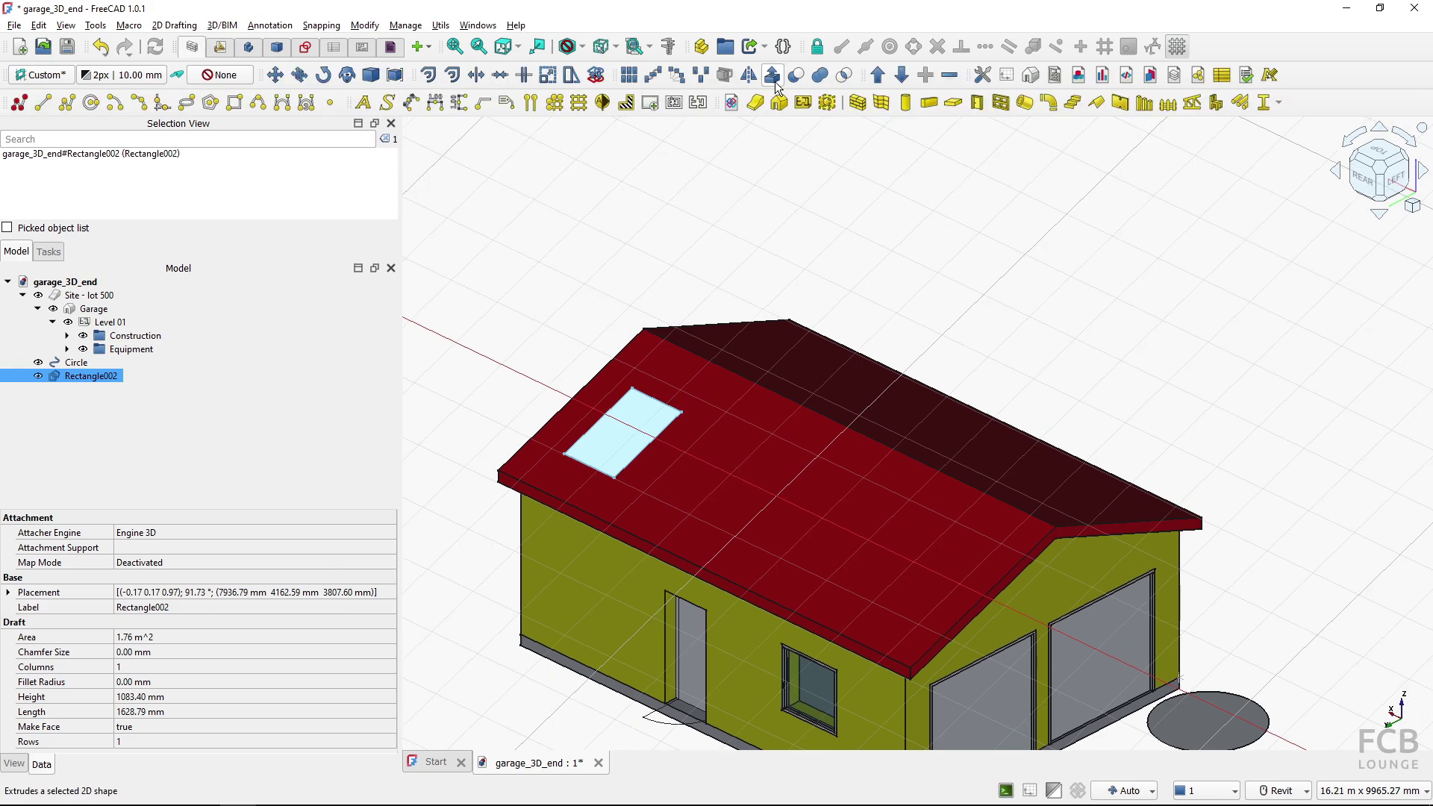
click(774, 78)
text(50)
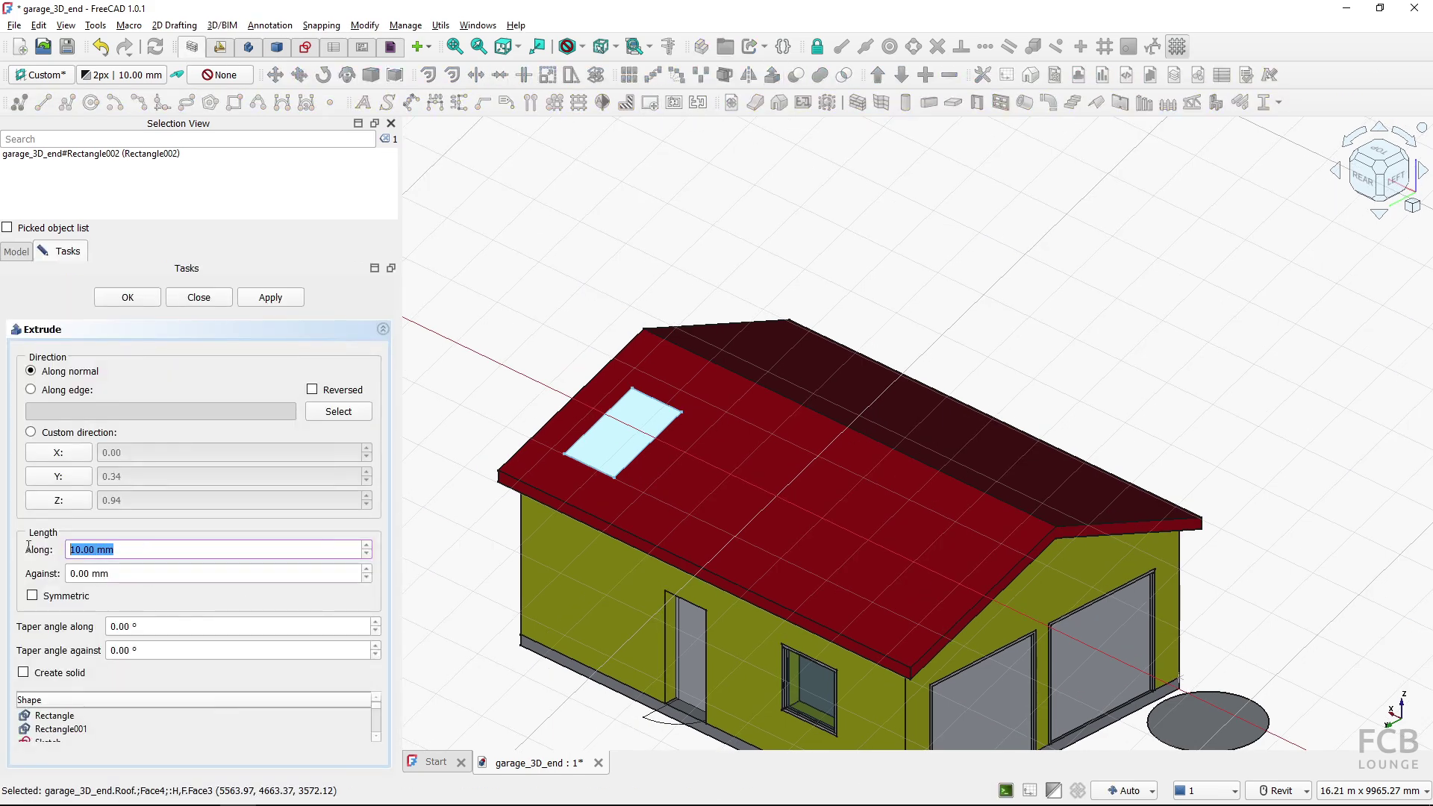
key(Return)
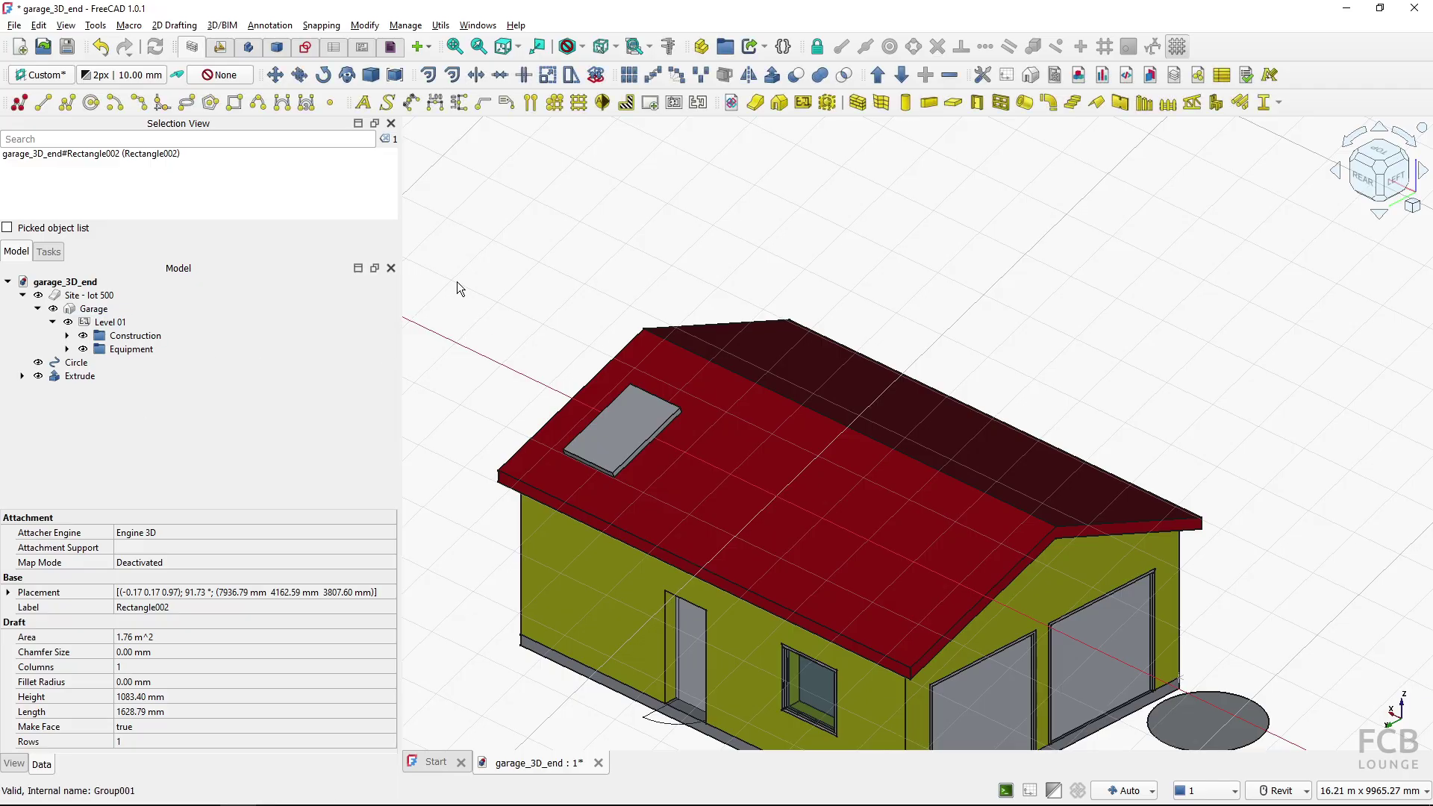
click(220, 46)
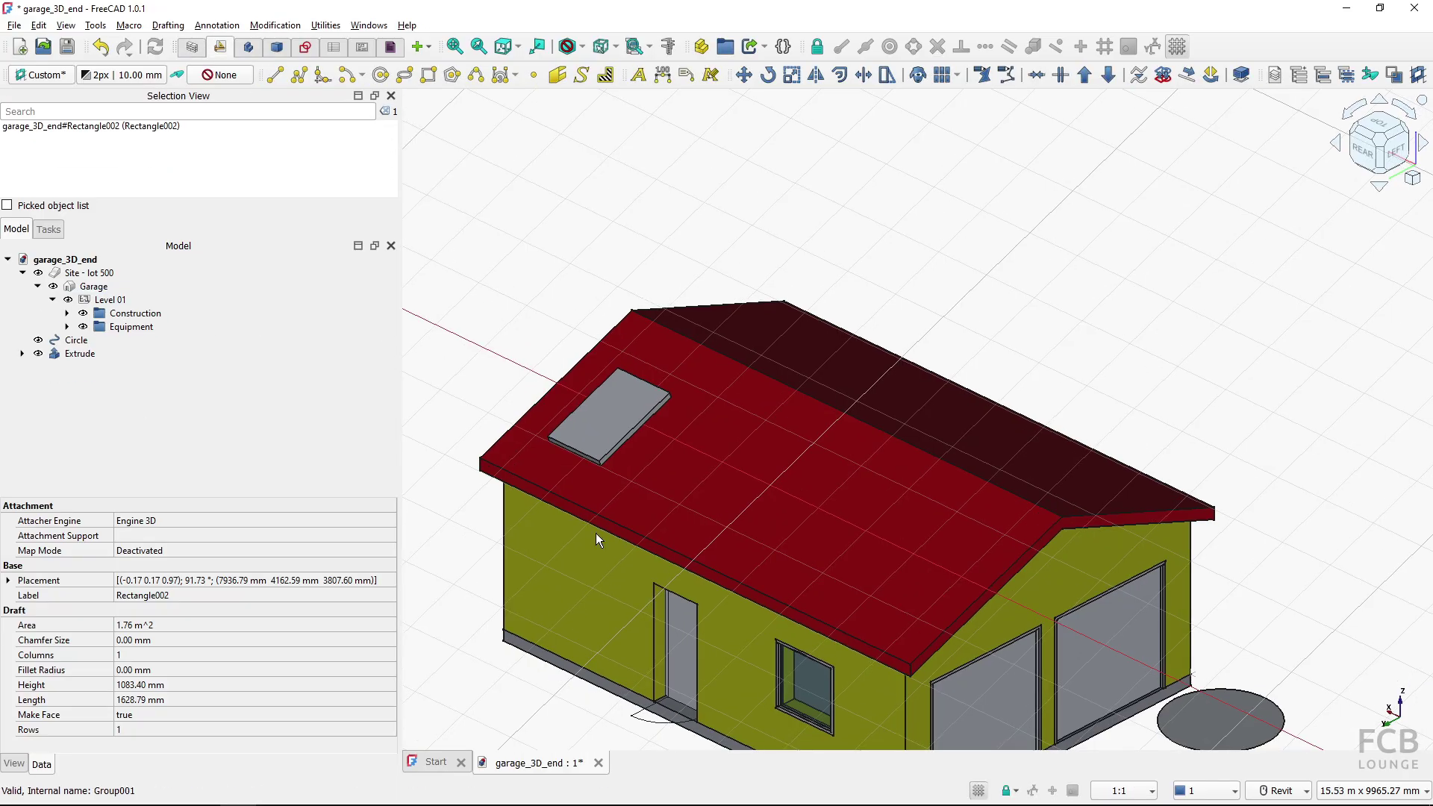
Set the working plane to Top (XY) with no object selected
shift+middle_drag(593, 517, 505, 486)
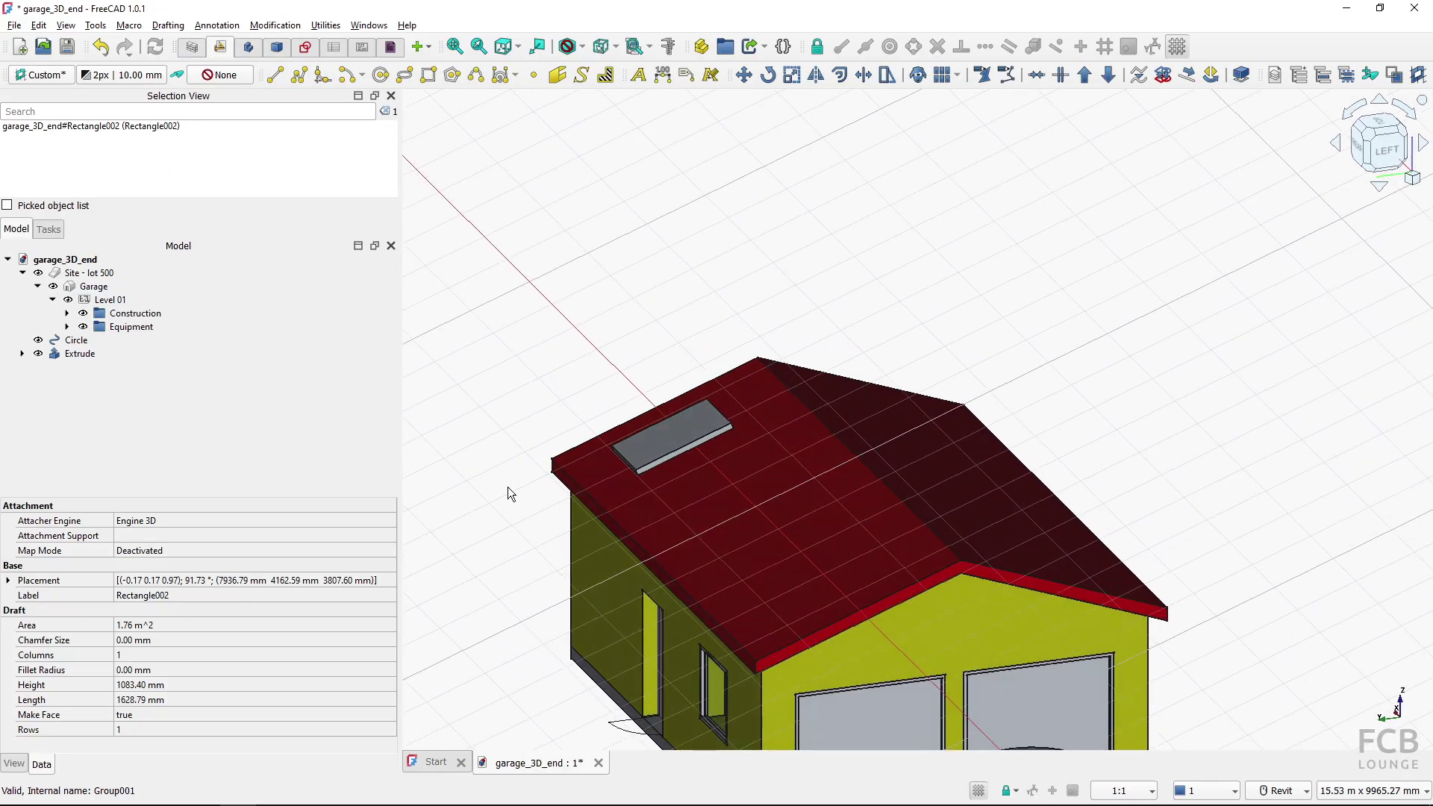
scroll(602, 312, down, 5)
shift+middle_drag(742, 358, 560, 403)
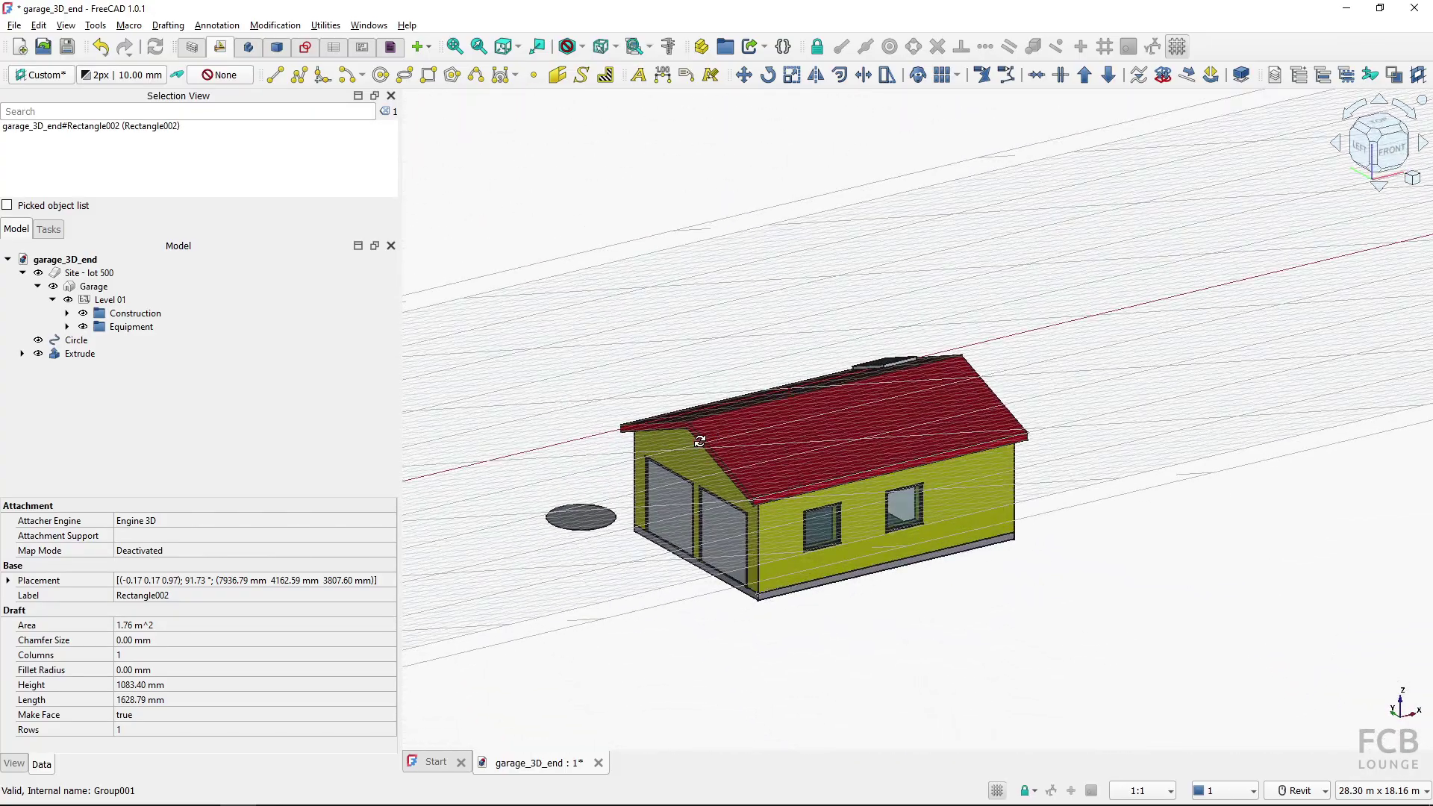
shift+middle_drag(699, 441, 669, 448)
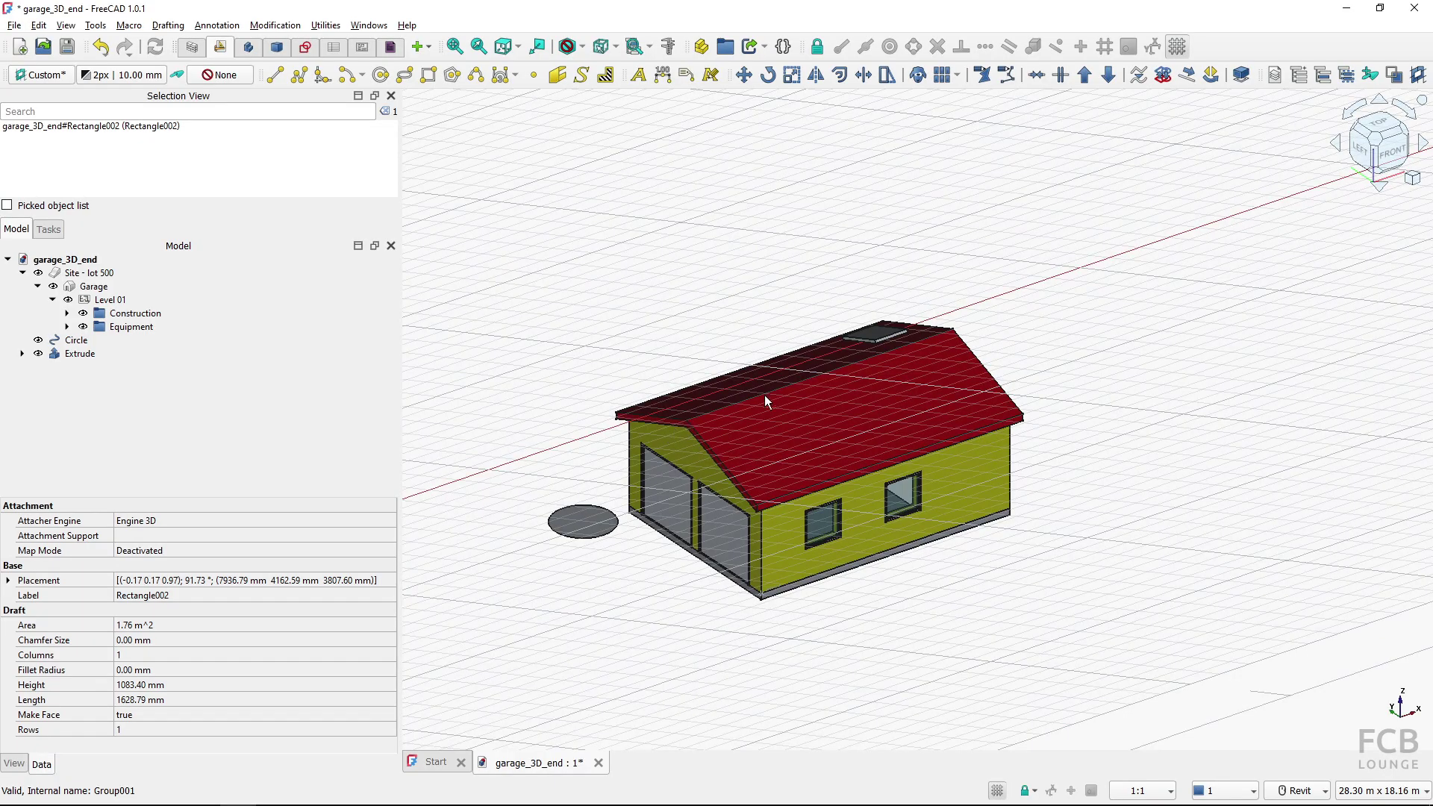
click(56, 82)
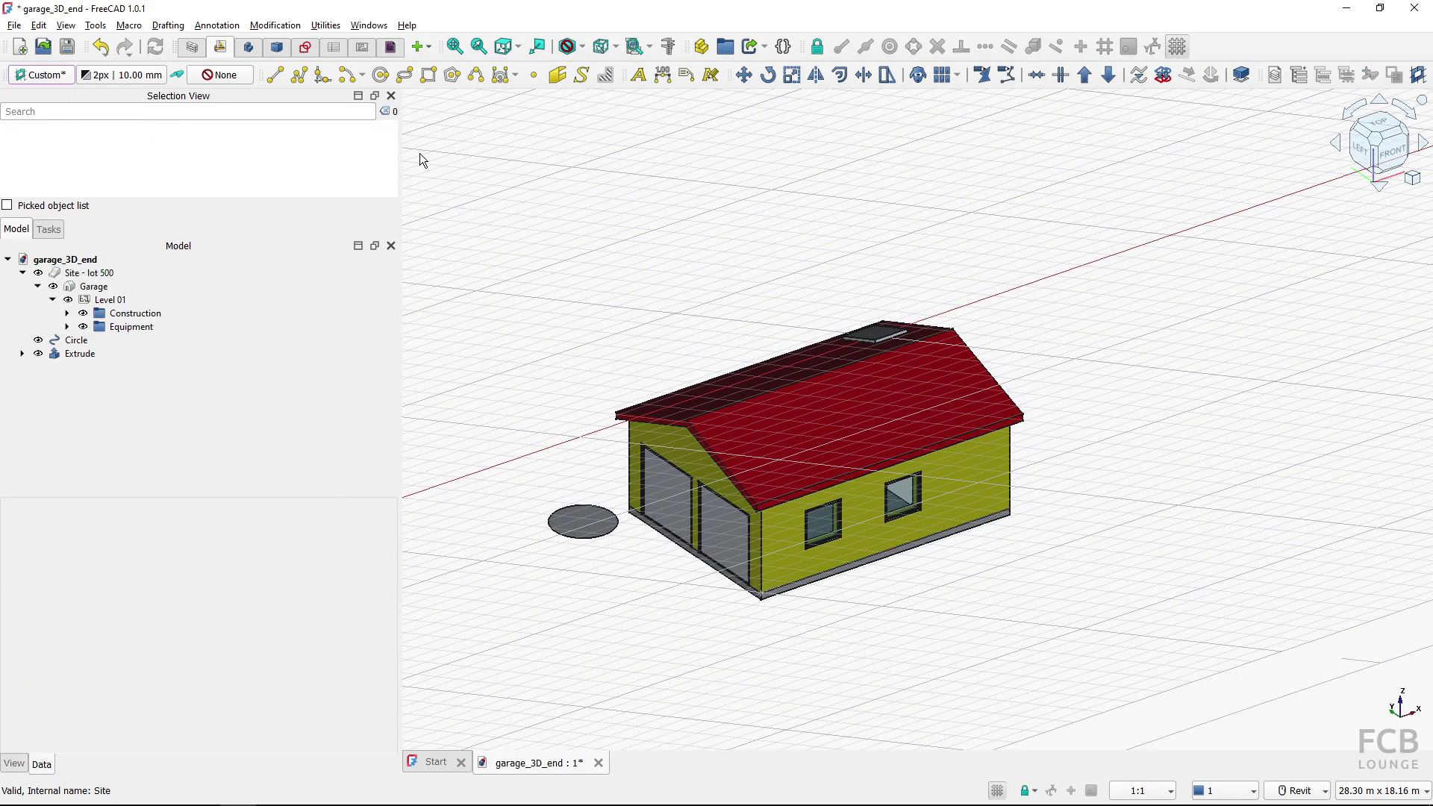
click(50, 76)
click(185, 377)
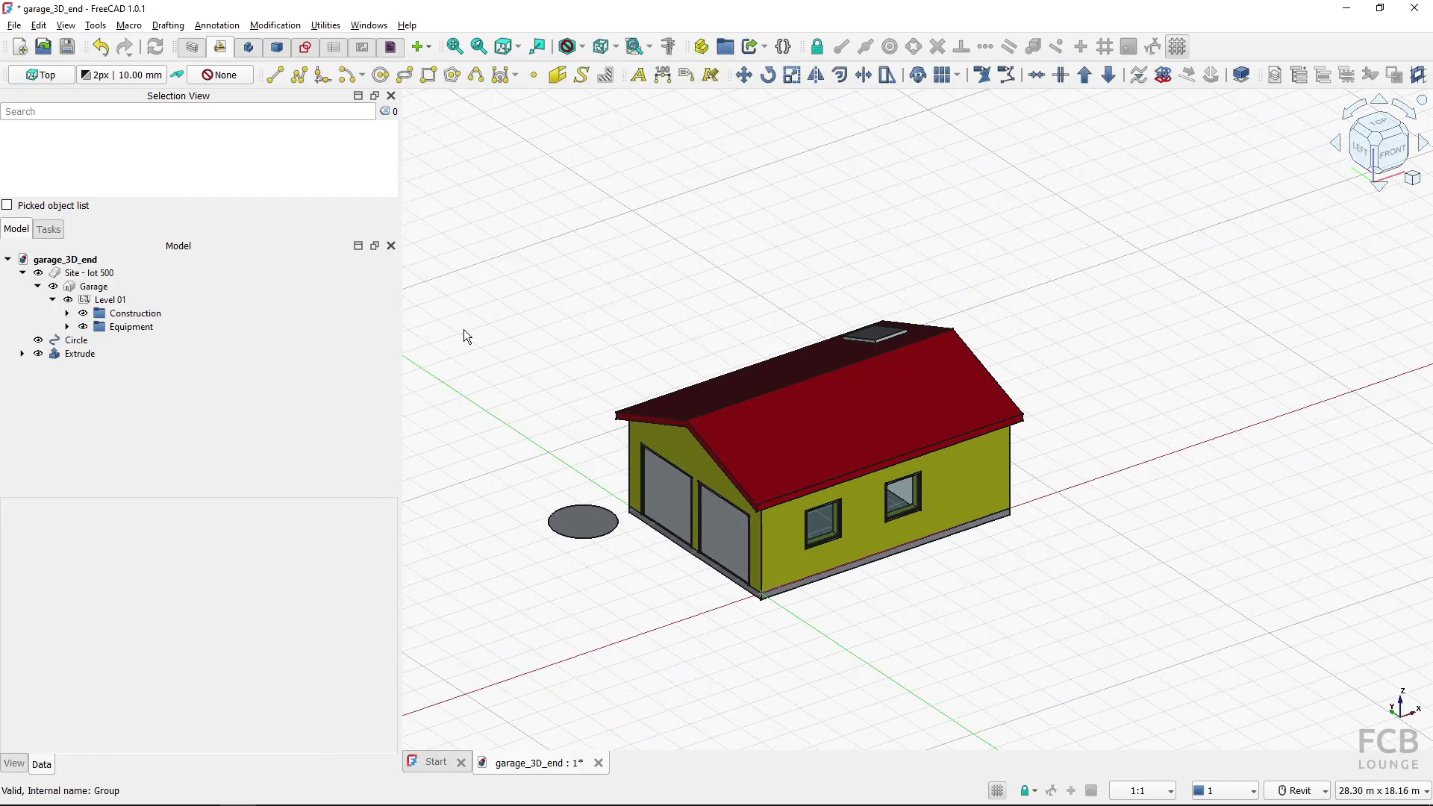
middle_drag(665, 542, 660, 592)
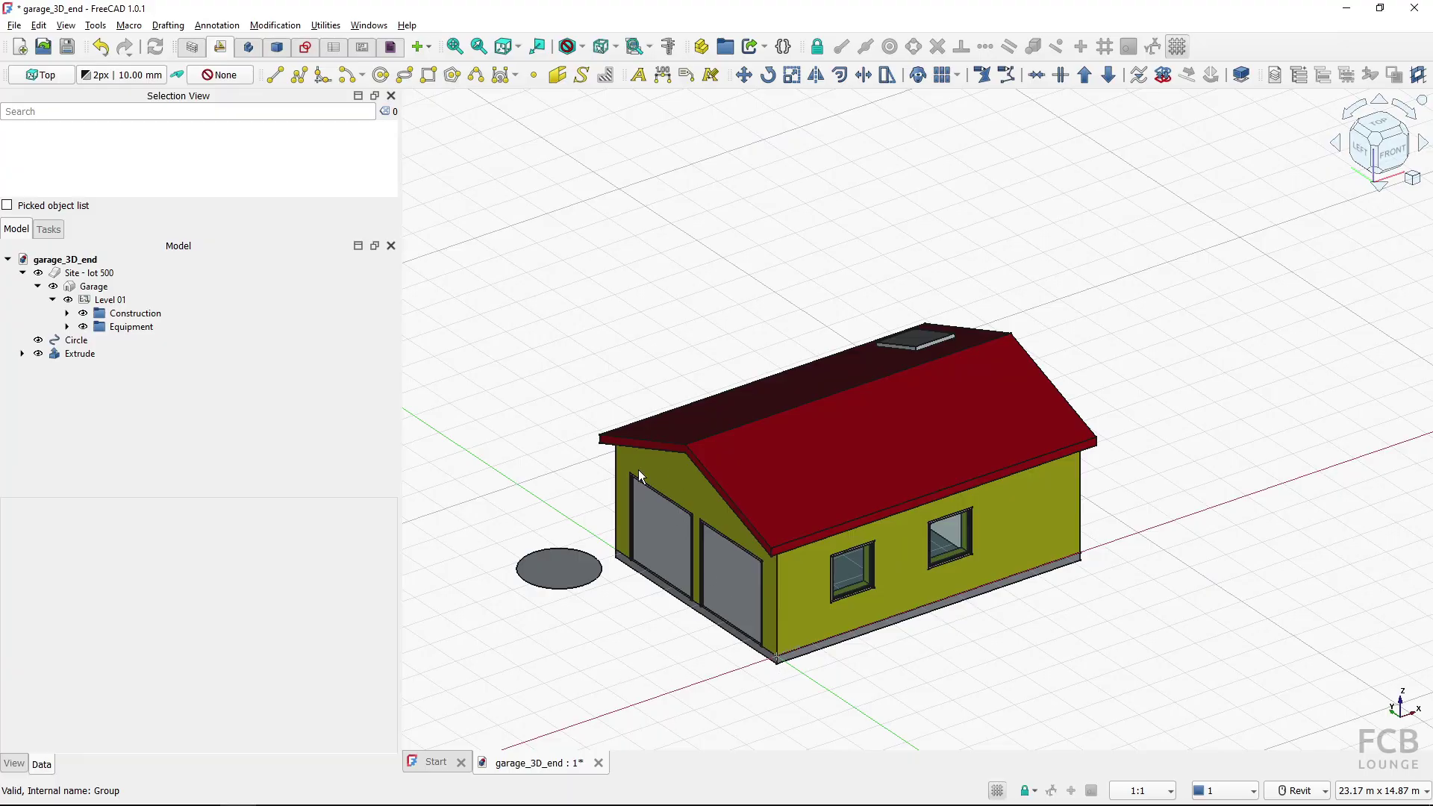
scroll(683, 445, up, 5)
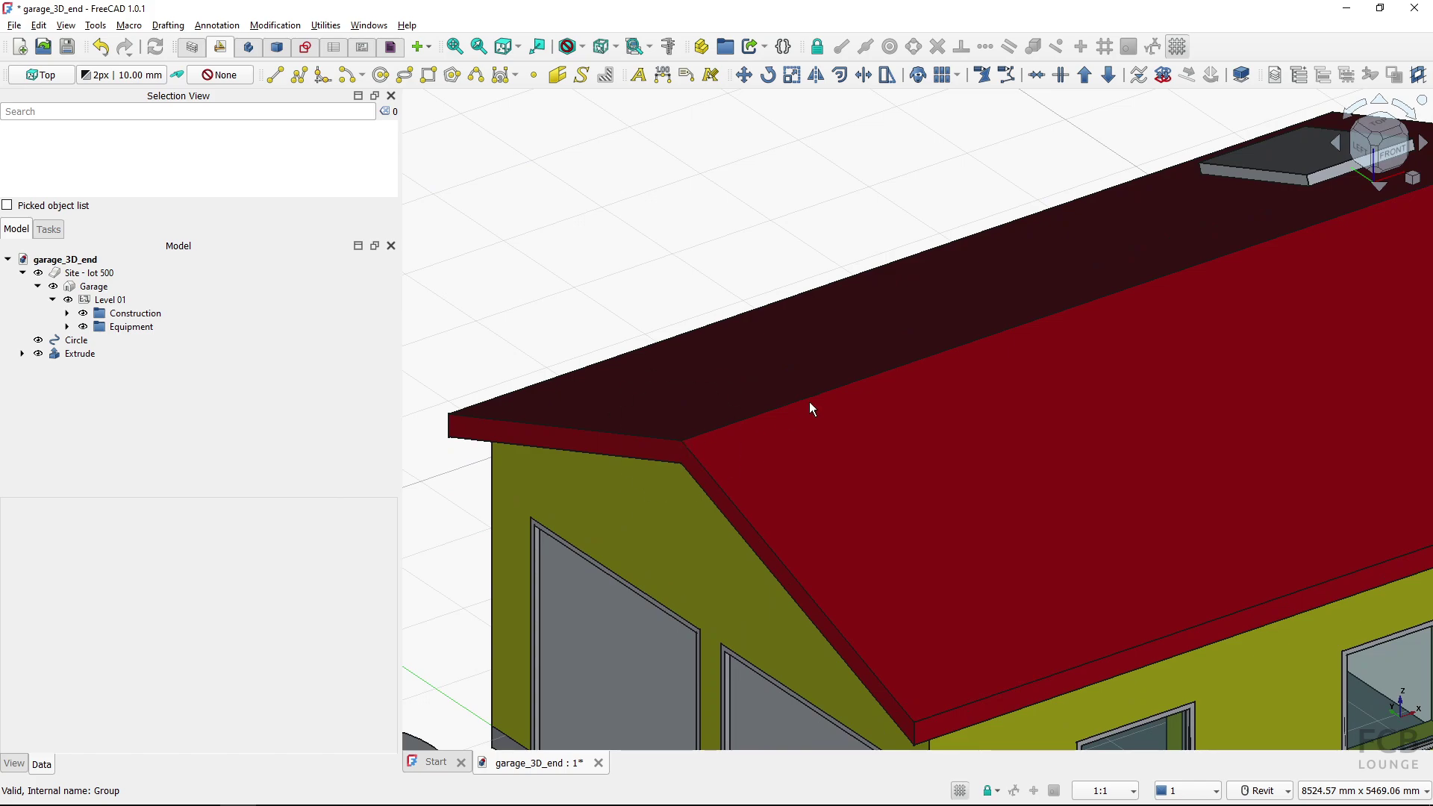
click(804, 399)
scroll(800, 400, down, 5)
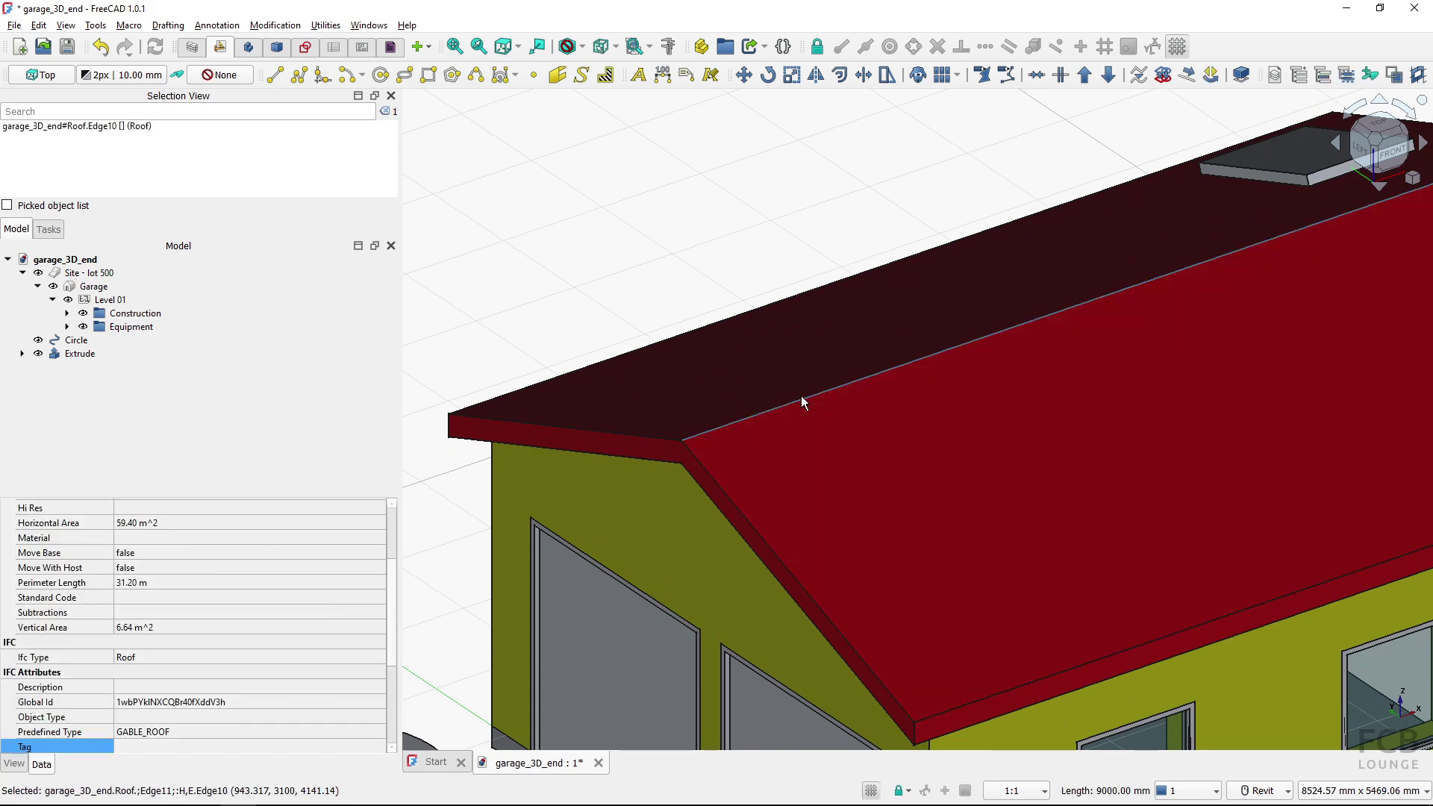
click(561, 435)
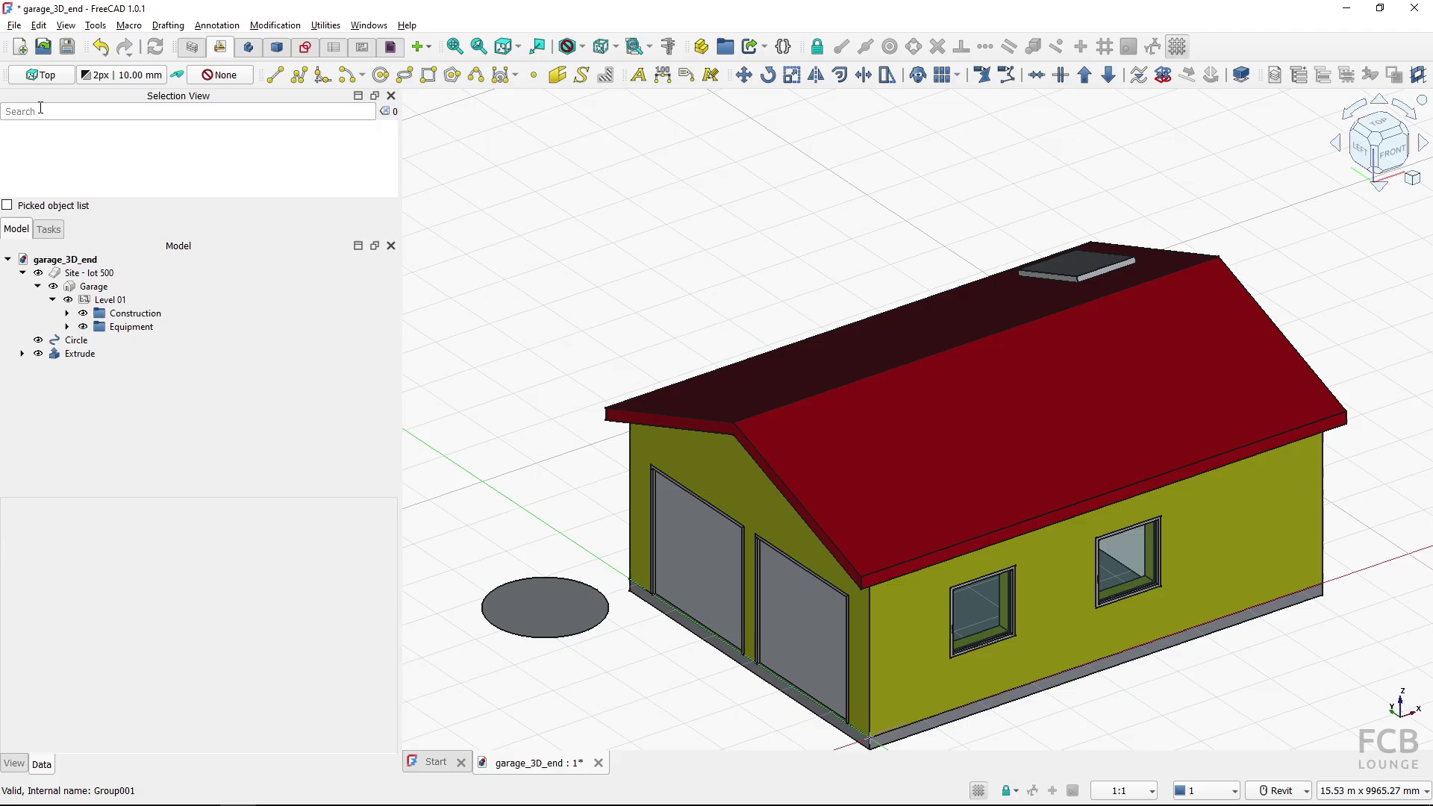
Start the working plane setup and restrict selection to vertices only
click(41, 75)
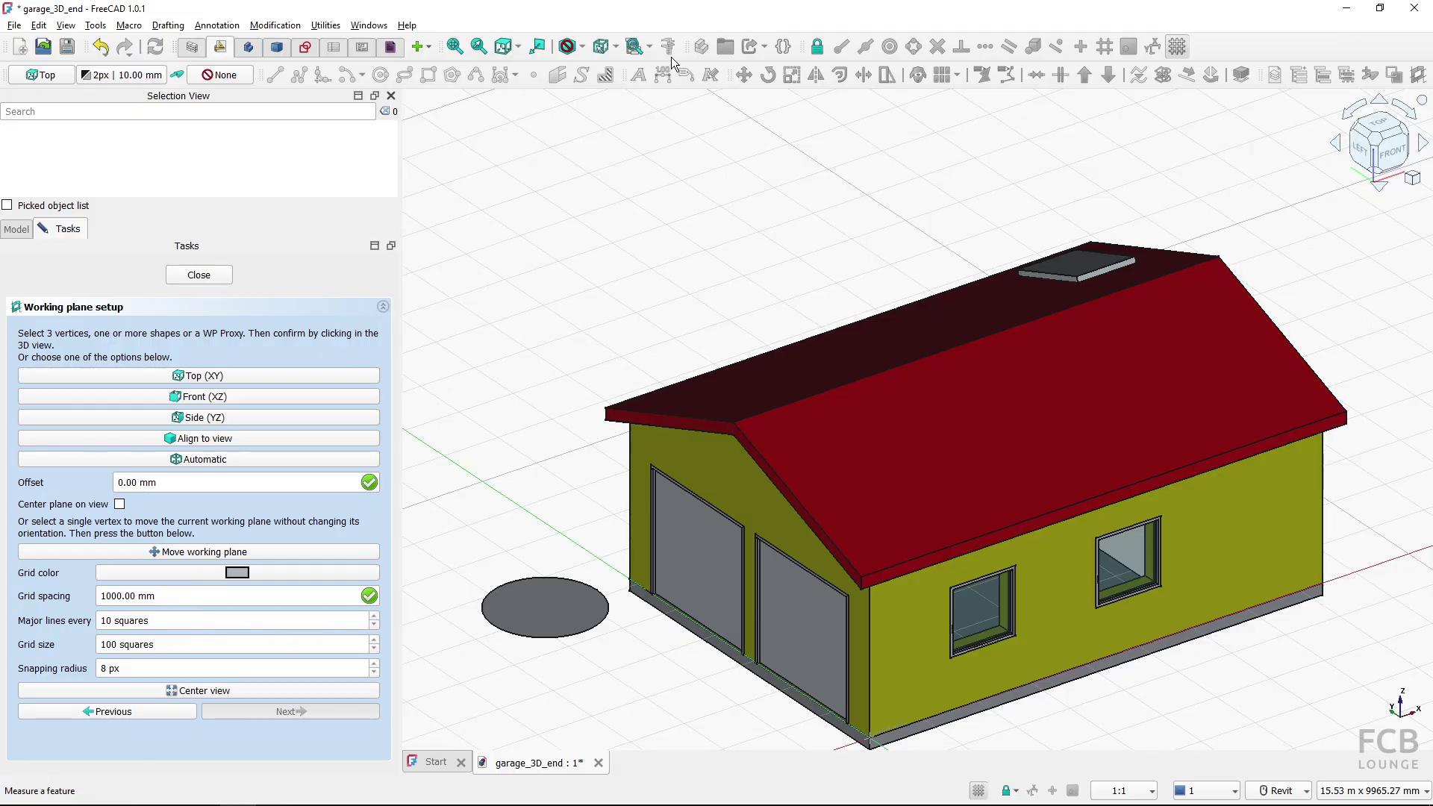
click(614, 47)
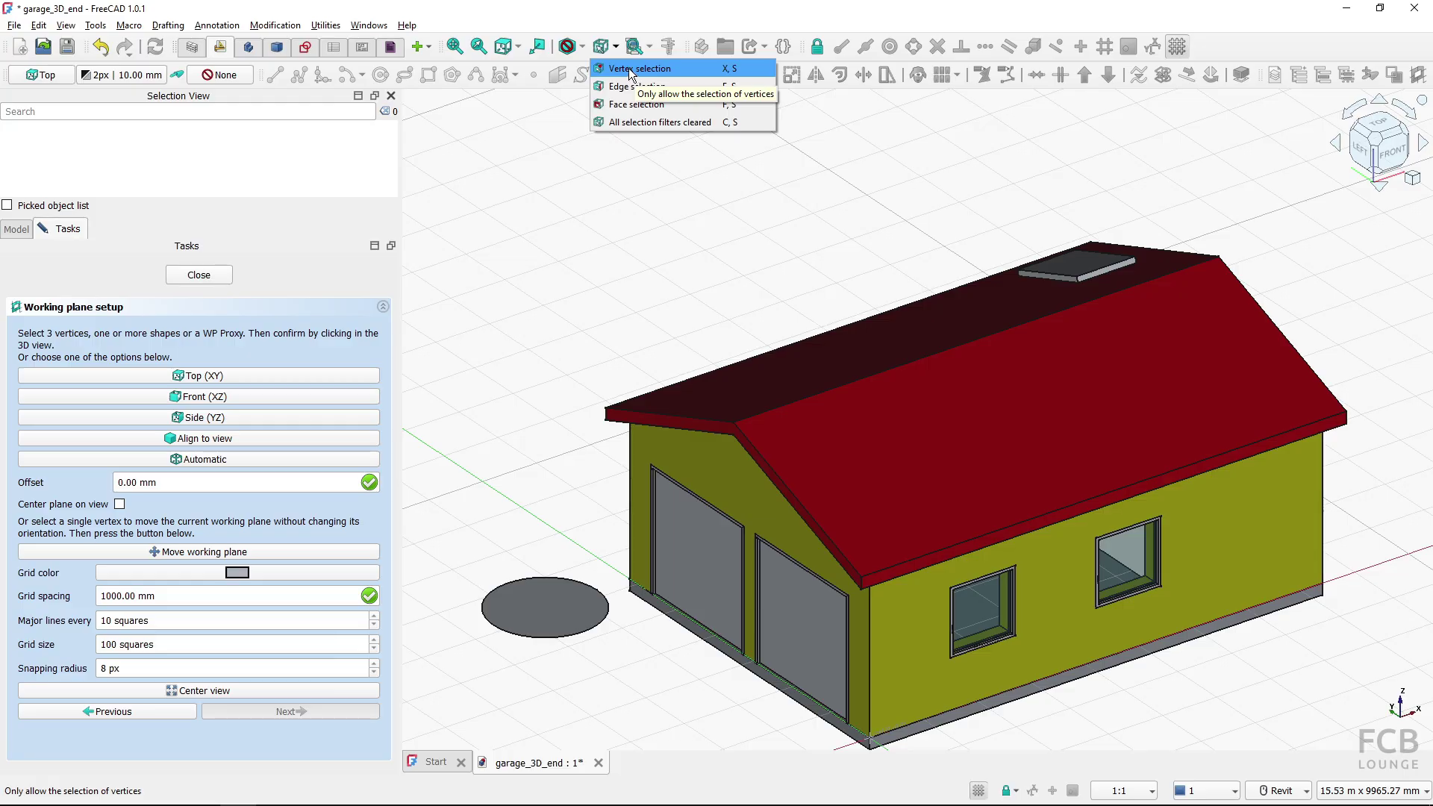
click(629, 70)
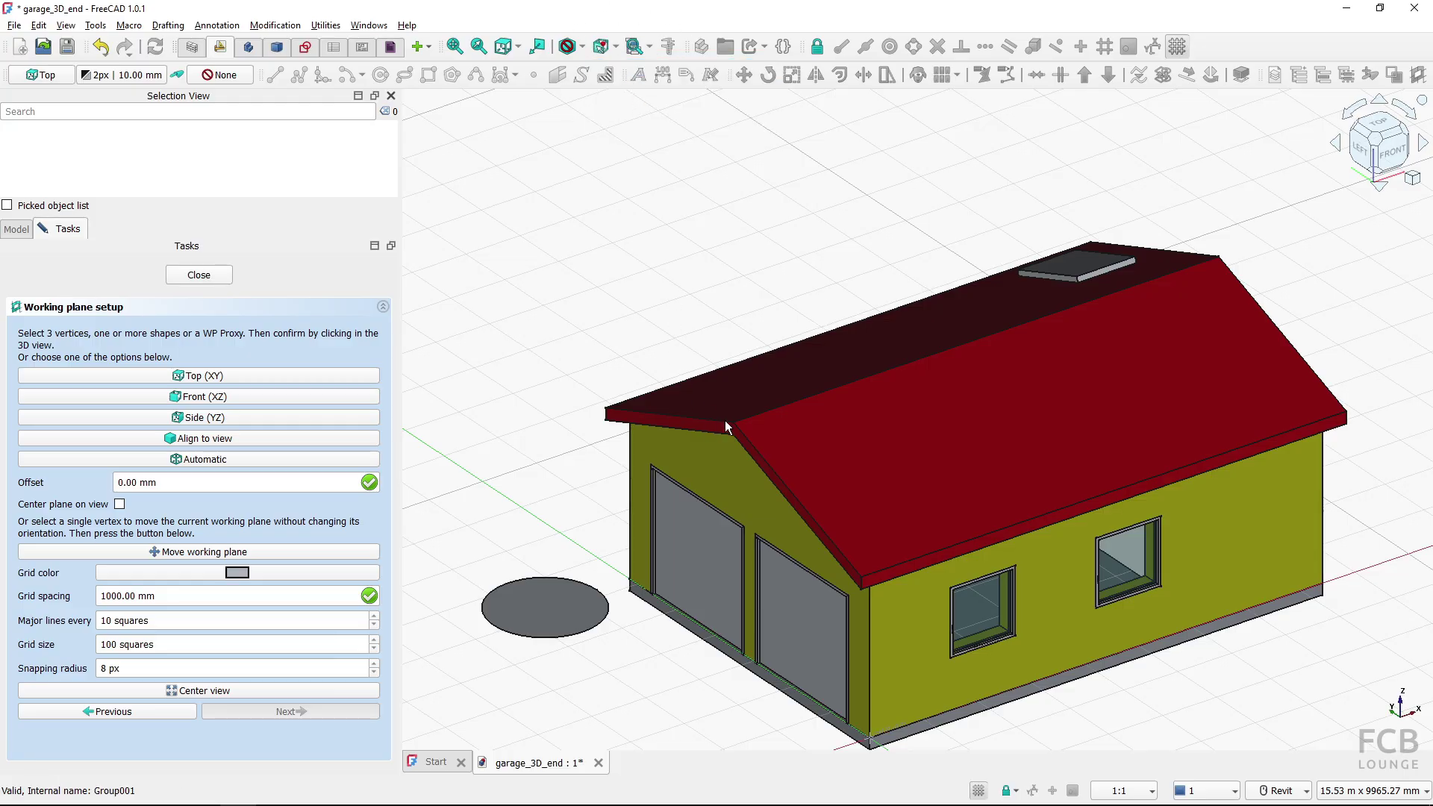
Move the Top working plane to the vertex on the underside of the roof peak at the garage-door gable
scroll(733, 424, up, 5)
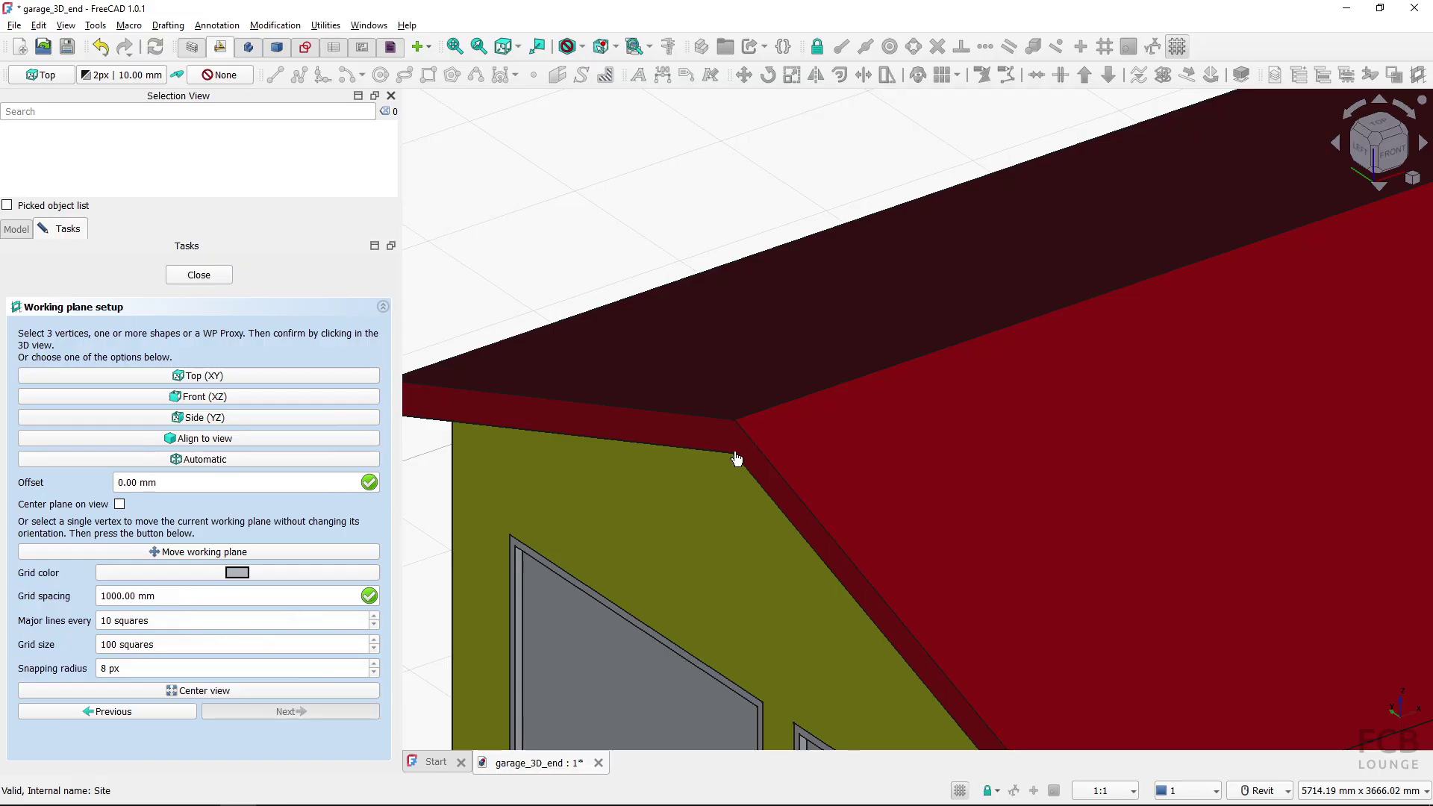
click(733, 452)
click(733, 454)
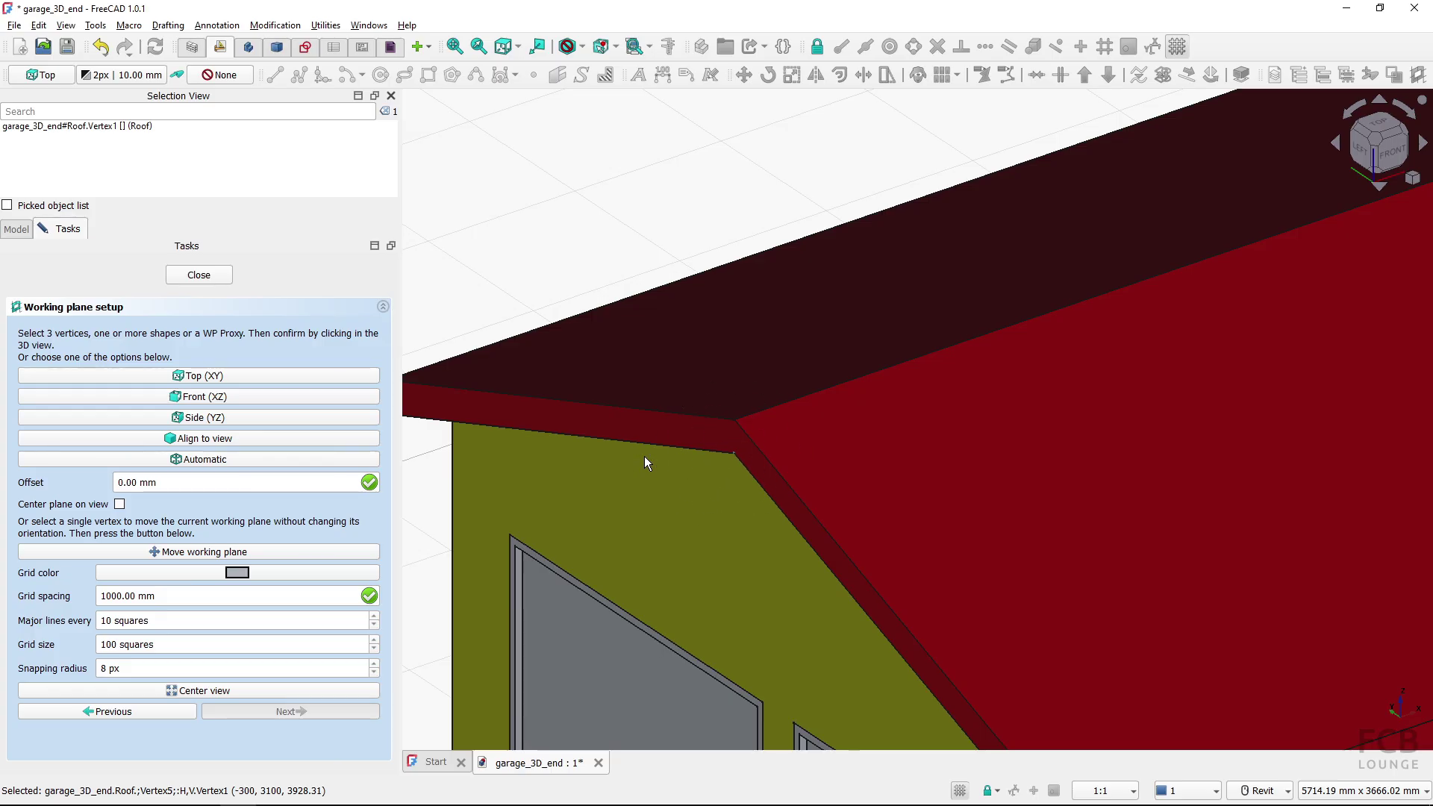
click(177, 554)
click(176, 554)
click(194, 553)
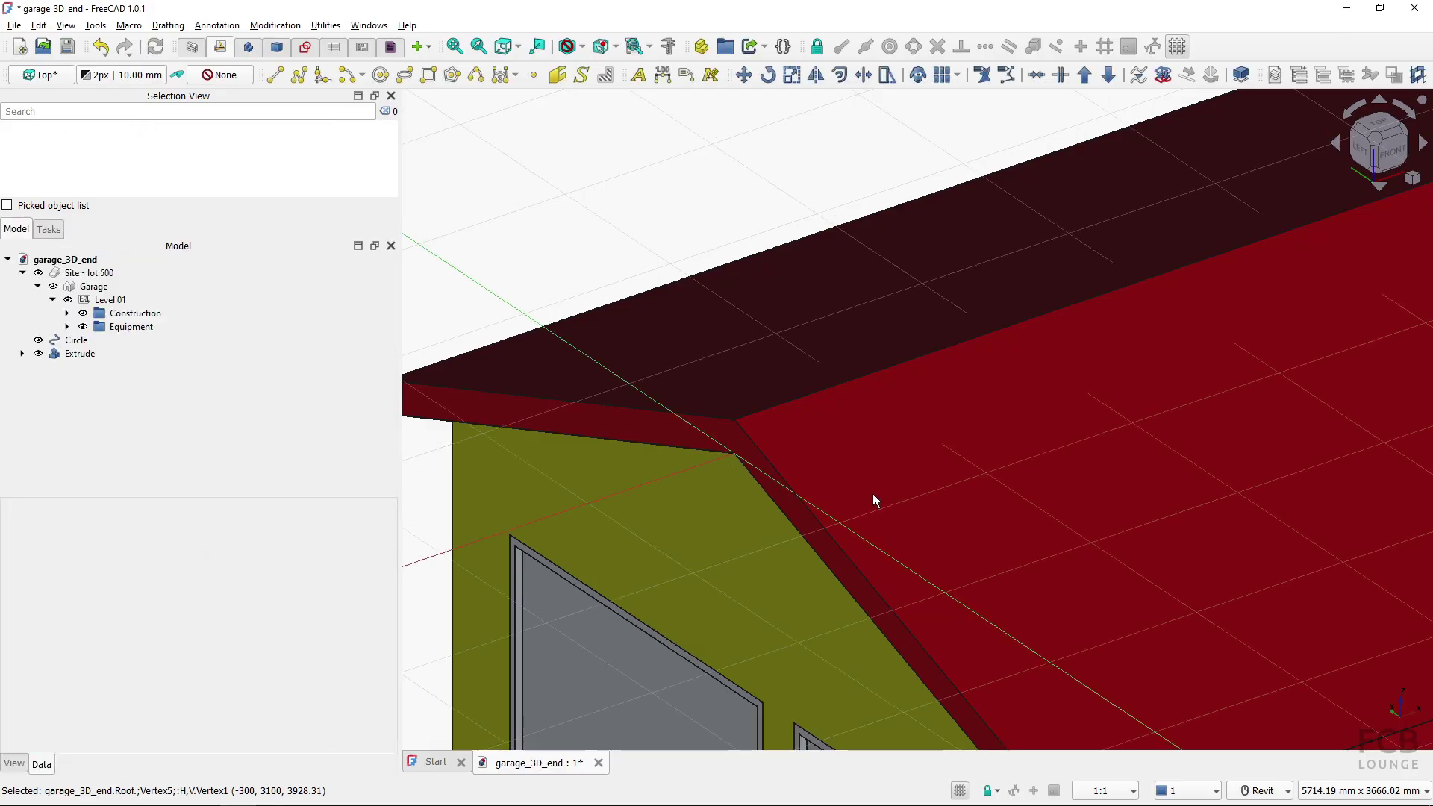
Examine the moved working plane around the gable peak and review the options in the working plane setup
scroll(866, 493, down, 3)
scroll(862, 487, down, 4)
shift+middle_drag(844, 508, 803, 524)
scroll(821, 492, up, 5)
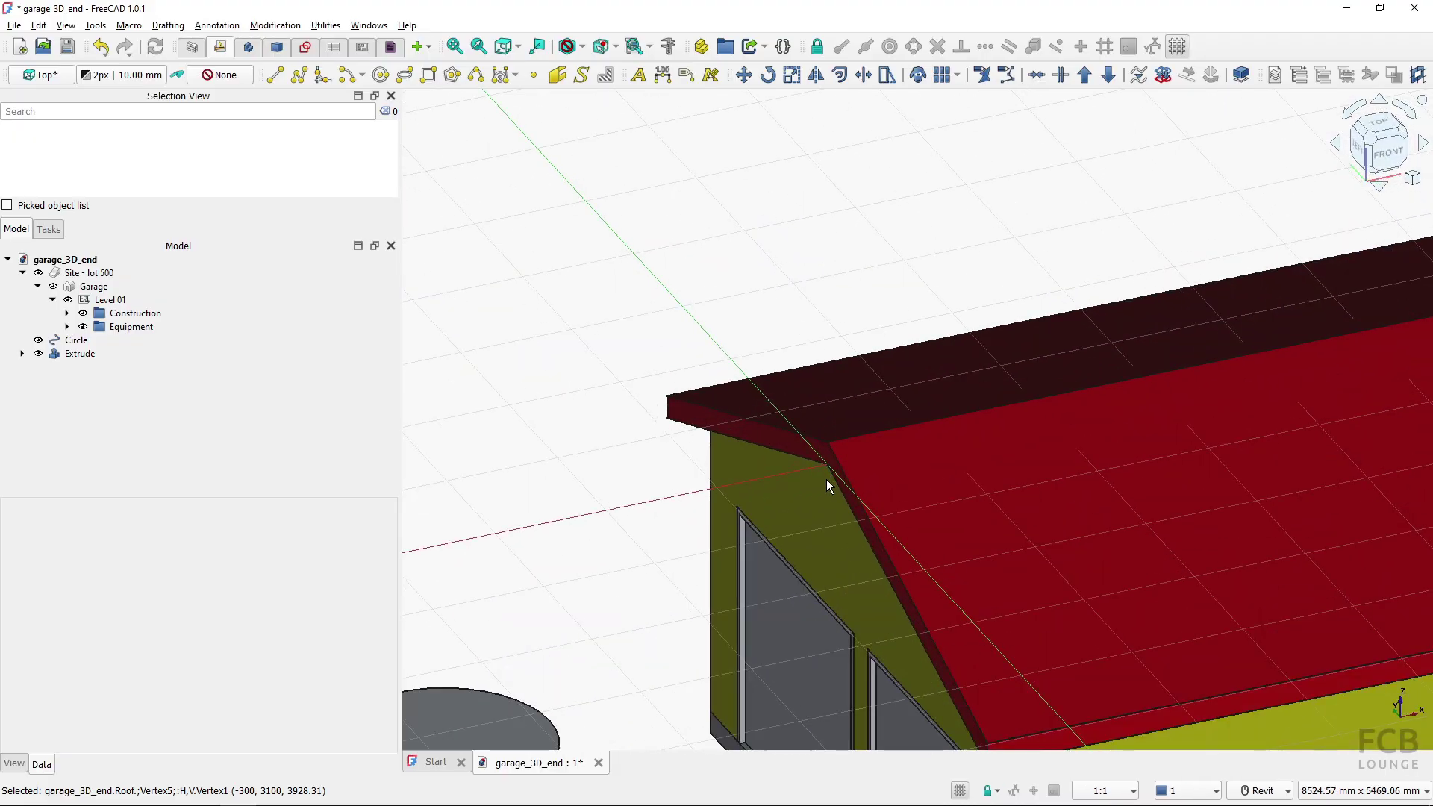
shift+middle_drag(827, 468, 733, 469)
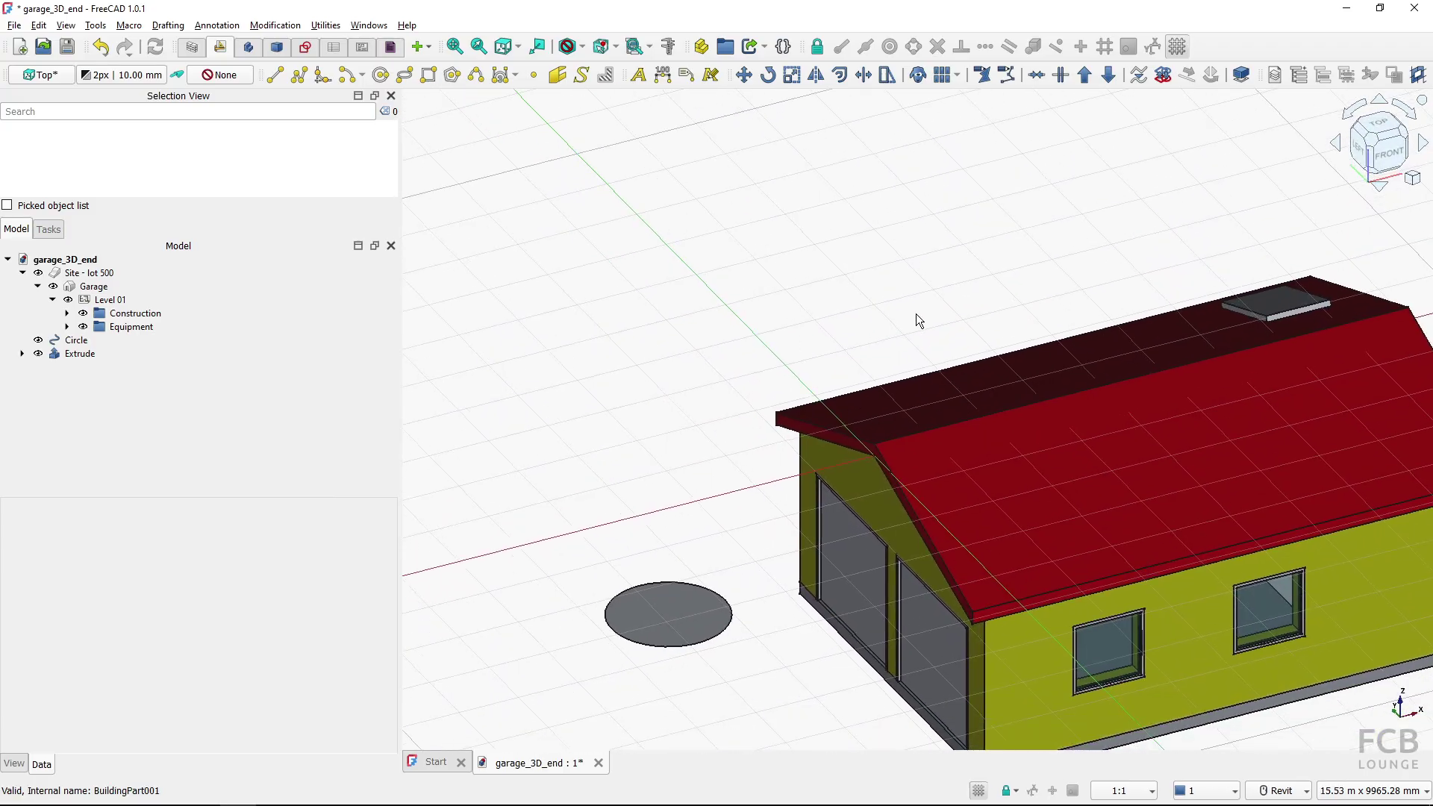
middle_drag(762, 309, 612, 225)
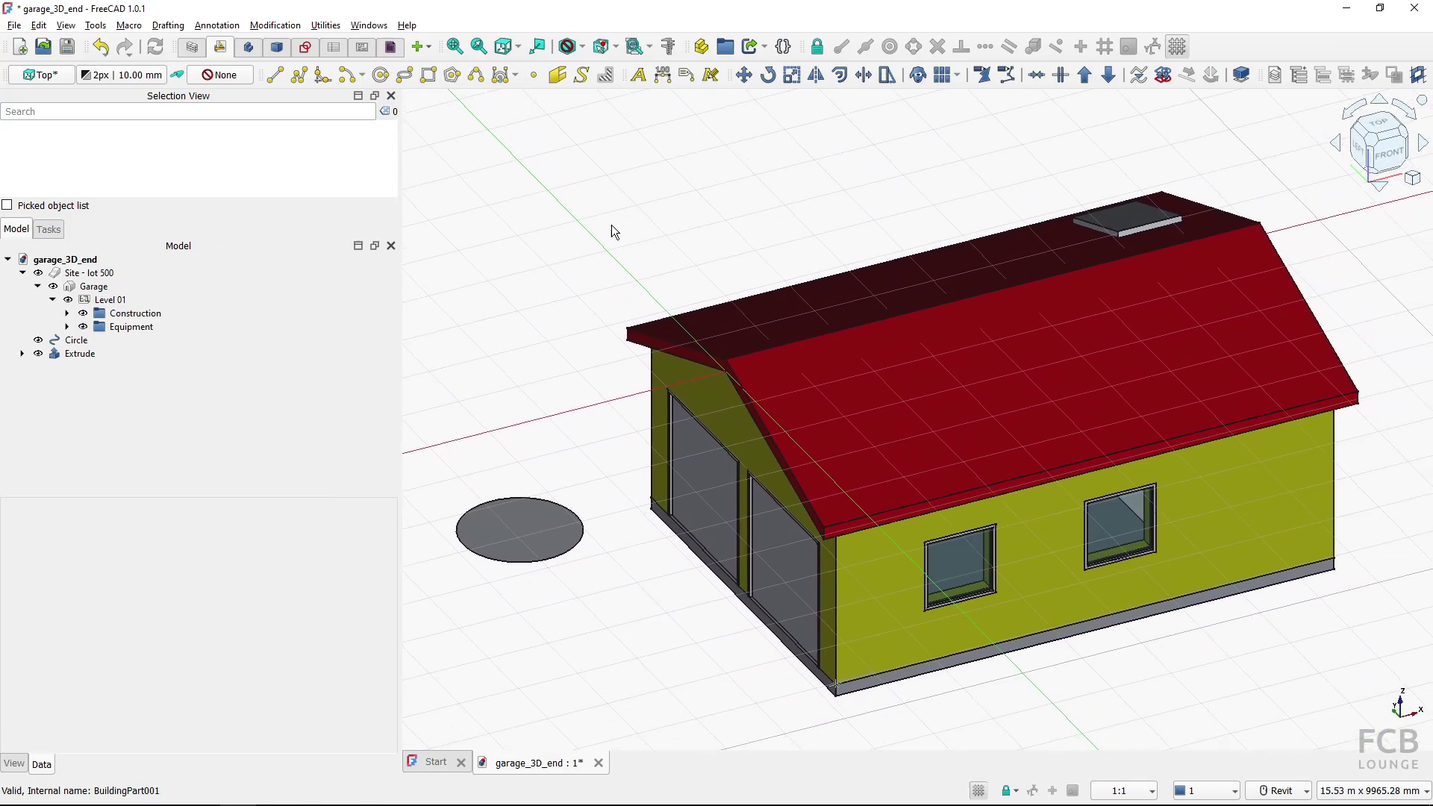
click(45, 74)
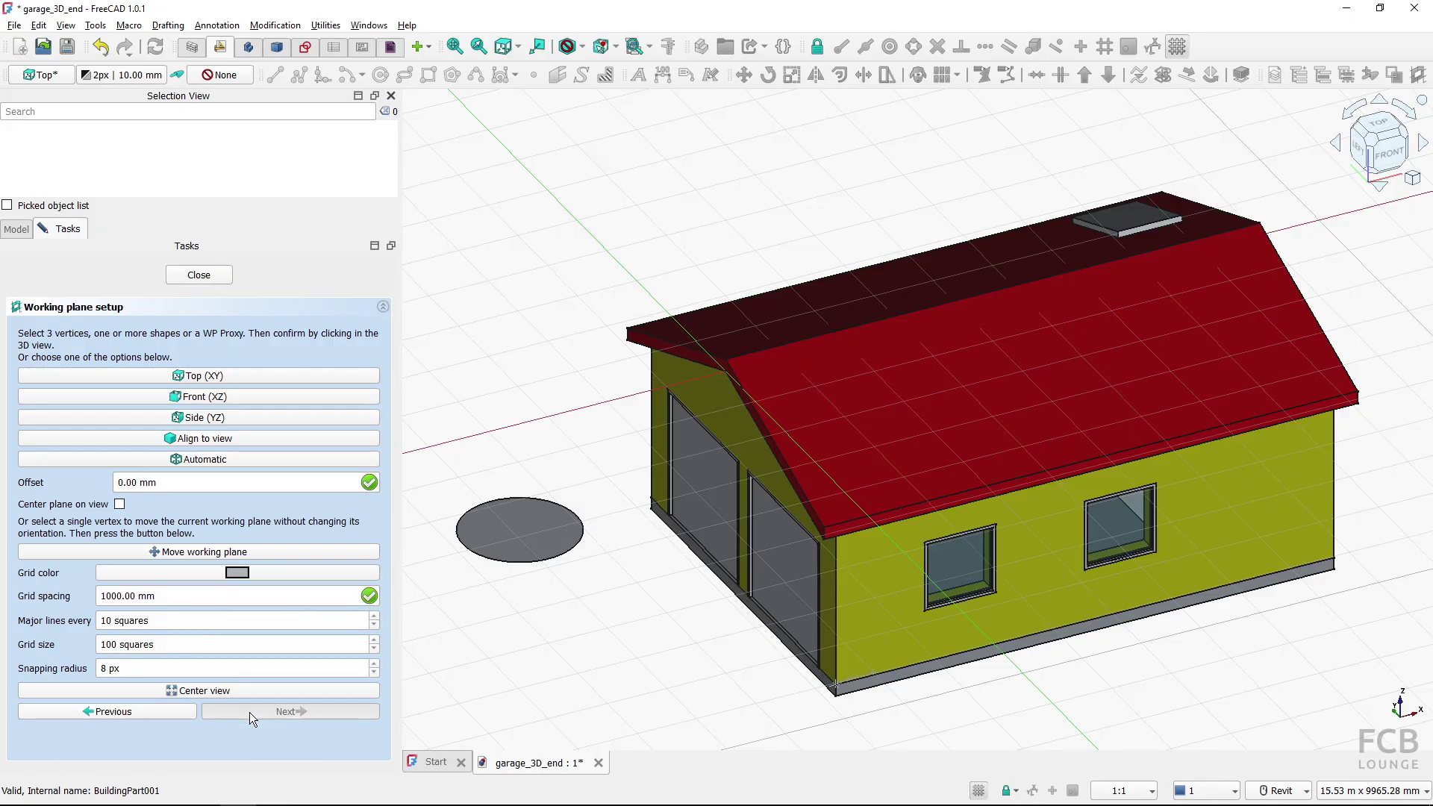
click(200, 275)
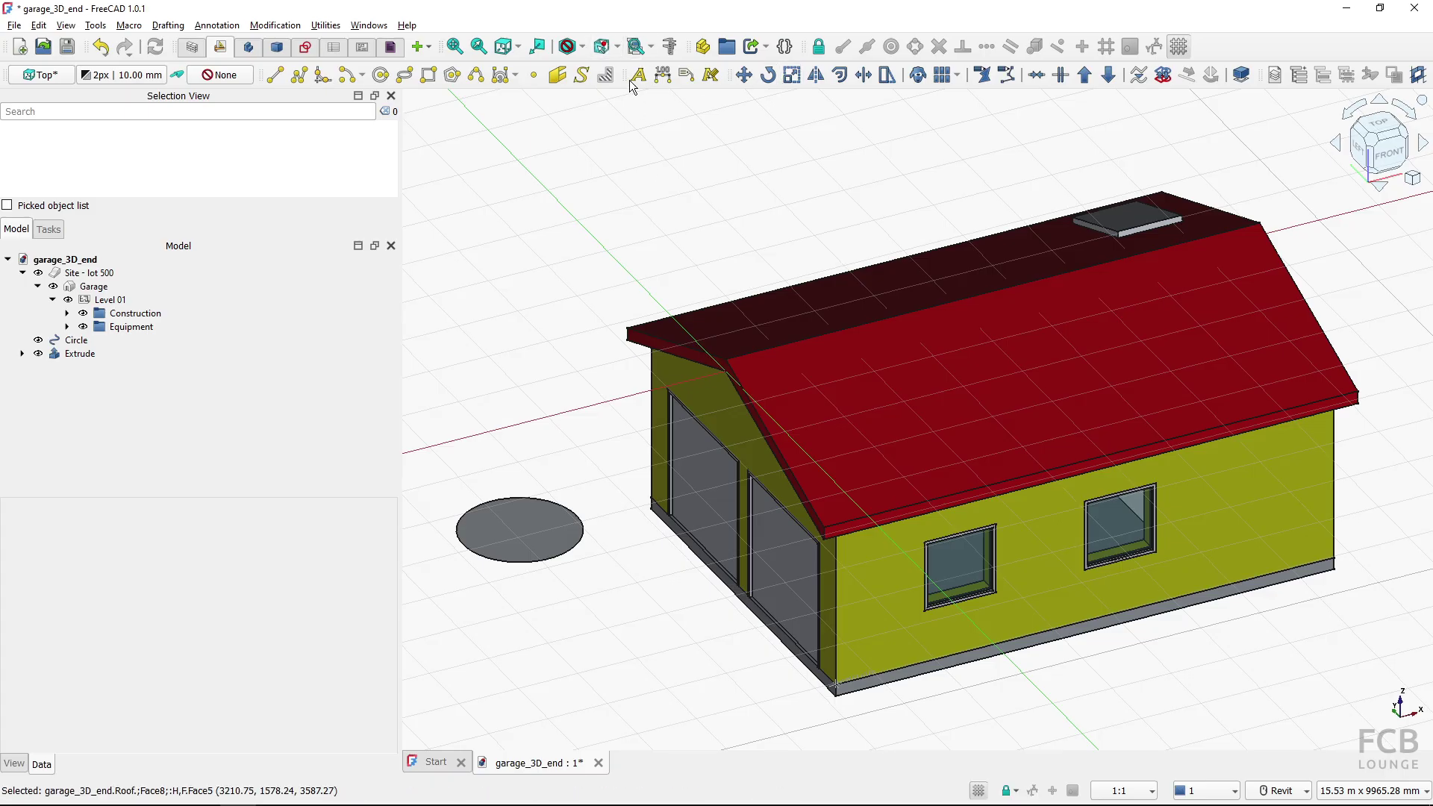
Clear all selection filters and align the working plane to the roof slope above the two windows
click(619, 47)
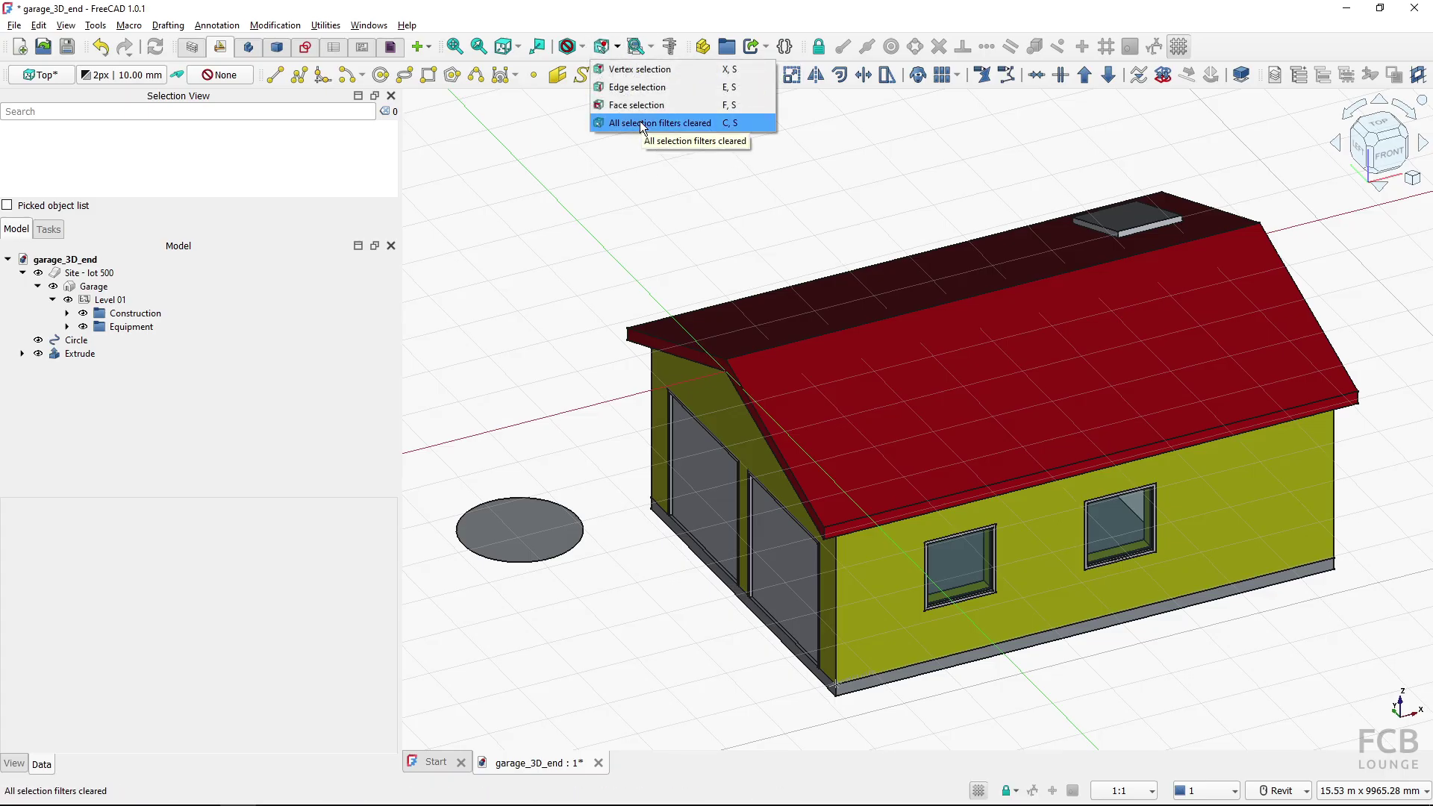
click(656, 125)
click(938, 374)
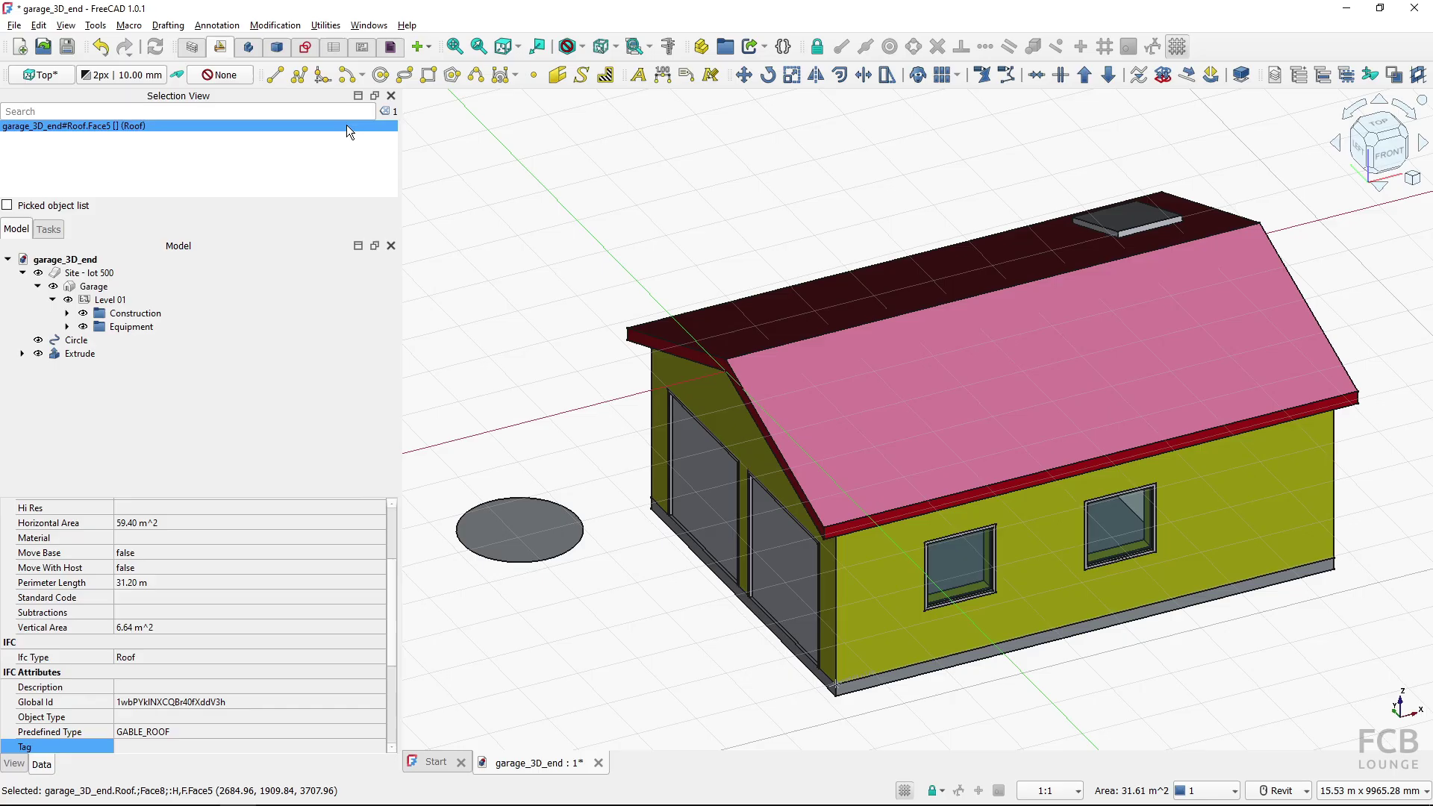
click(65, 77)
Create a working plane proxy from the working plane aligned to the roof slope above the windows
shift+middle_drag(583, 264, 774, 237)
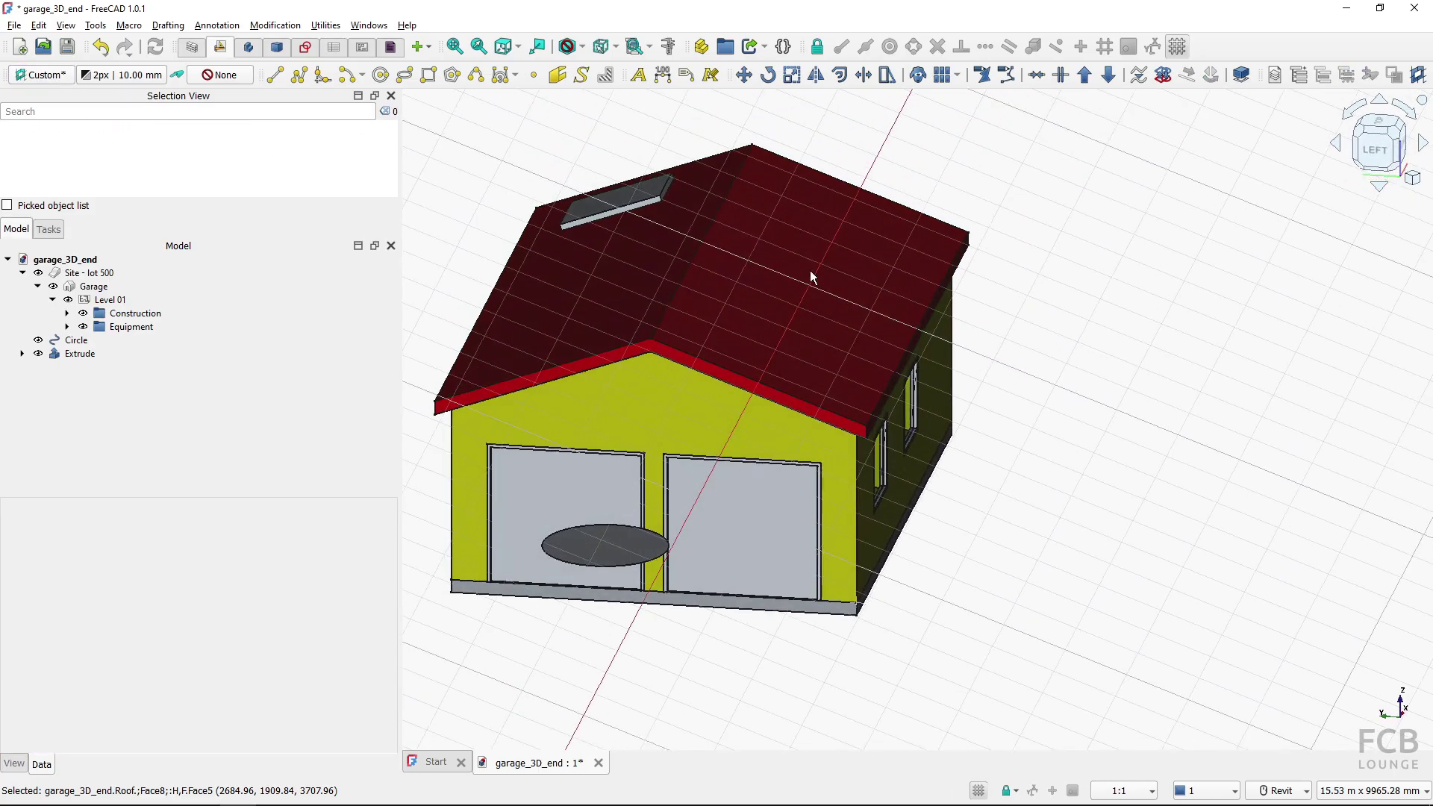
shift+middle_drag(921, 322, 776, 389)
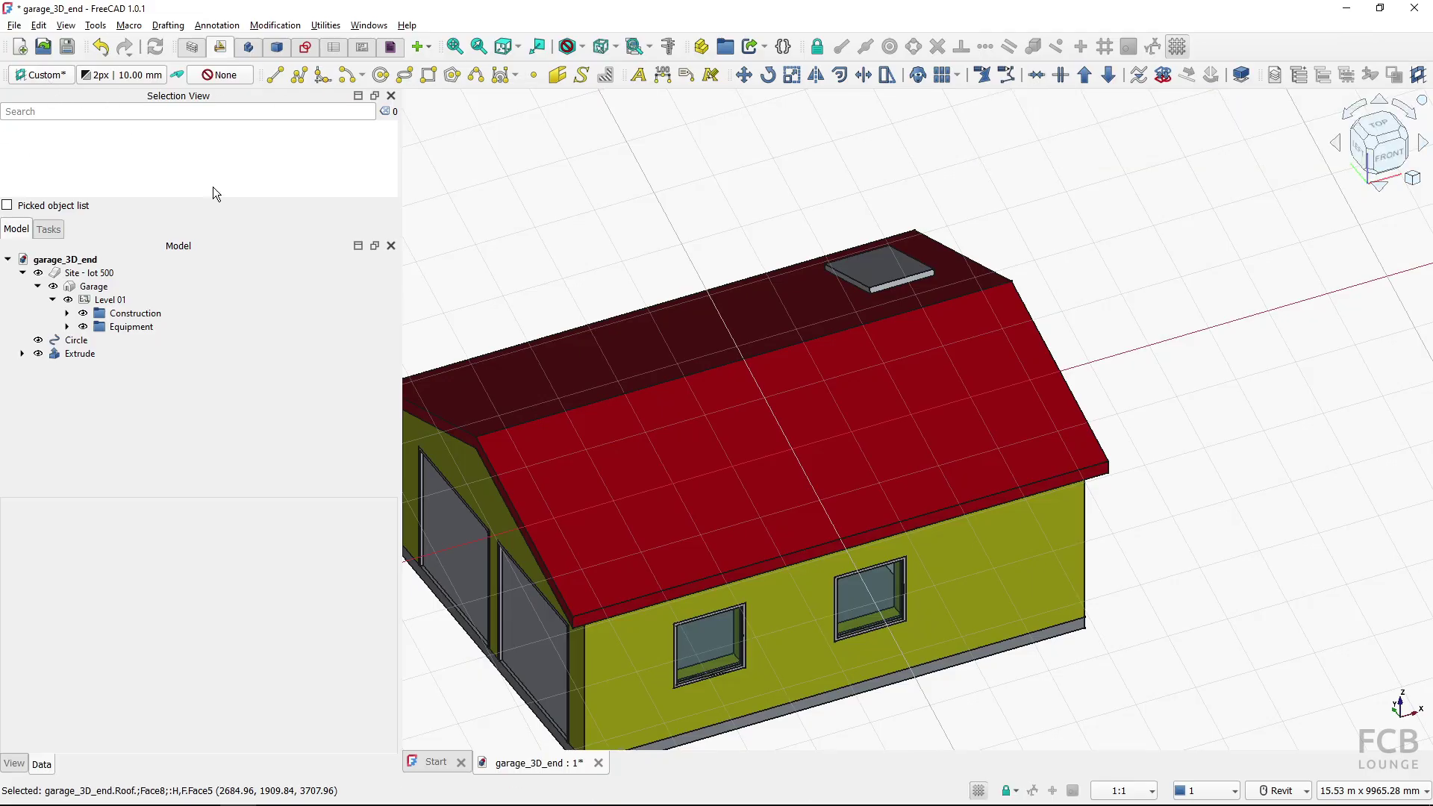
click(1415, 77)
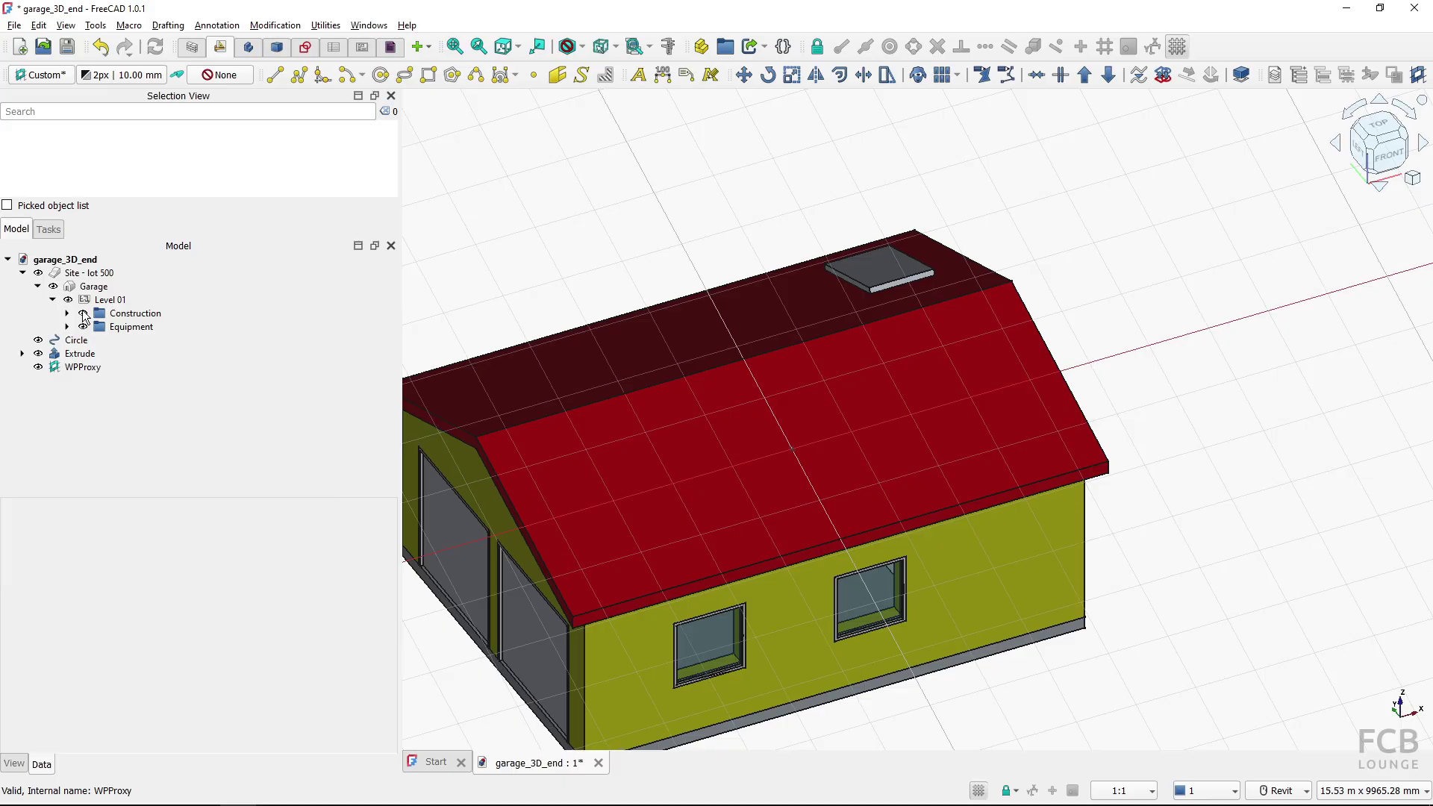
Switch the working plane to Top (XY) and reactivate the roof-aligned plane from its working plane proxy
click(39, 77)
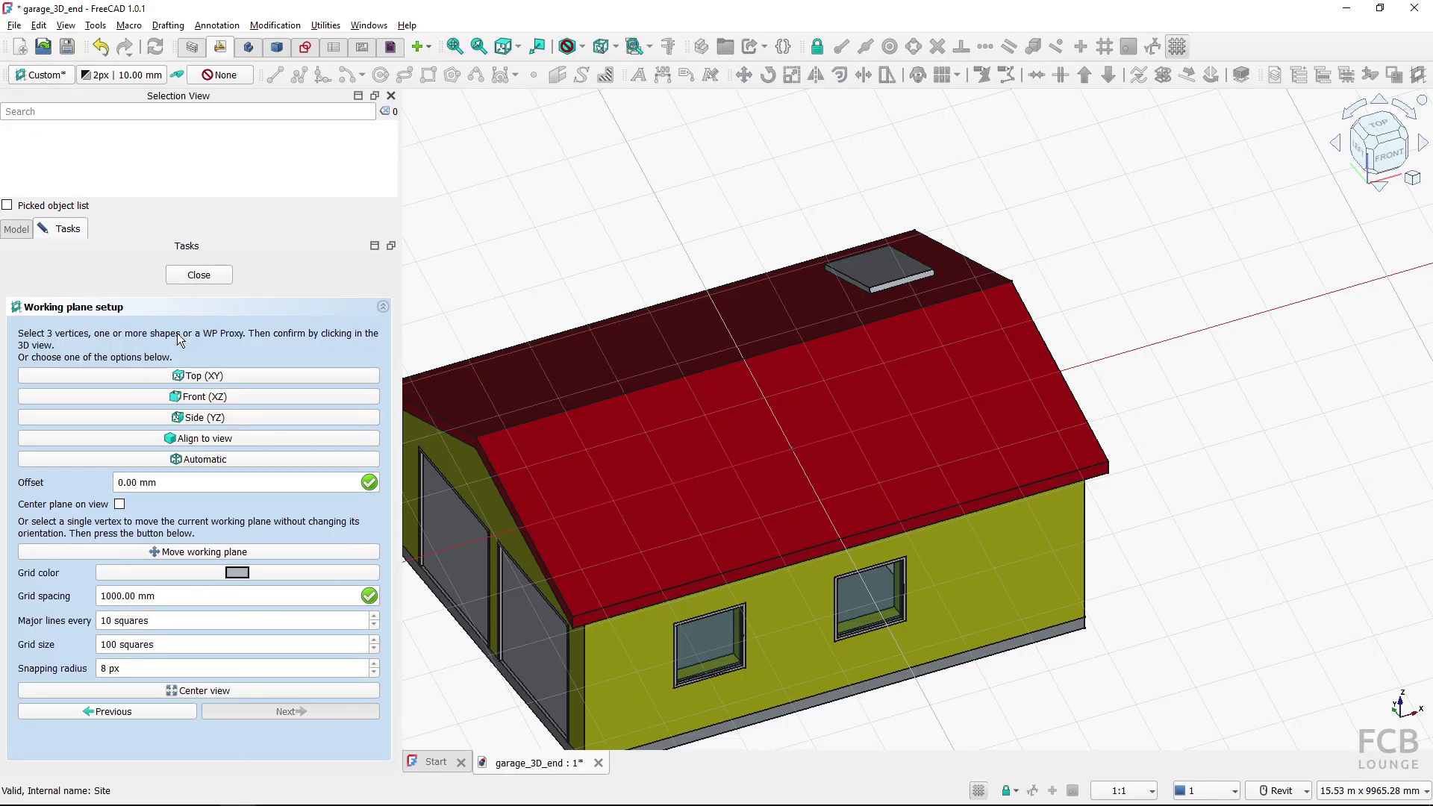
click(185, 371)
click(185, 370)
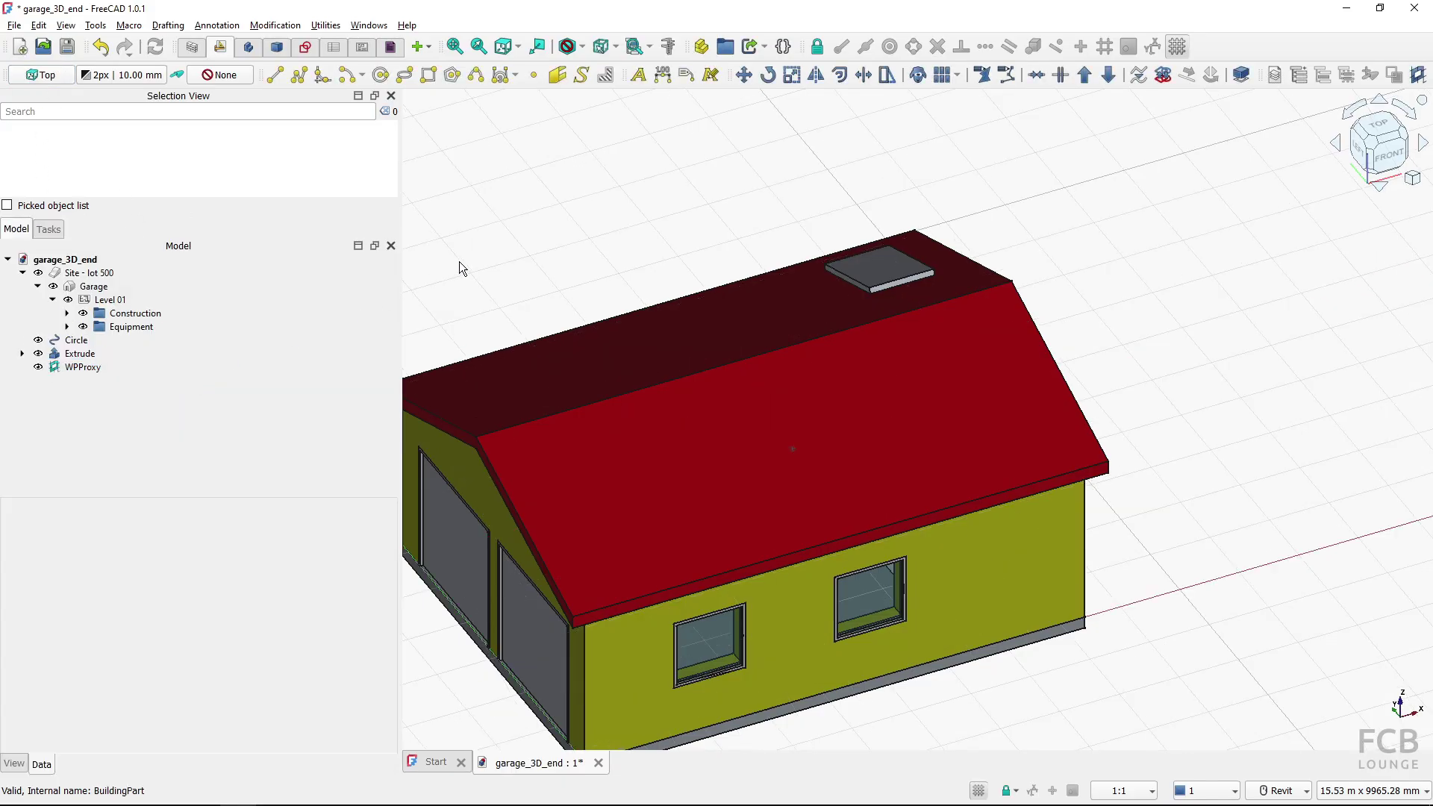
click(789, 450)
double_click(90, 371)
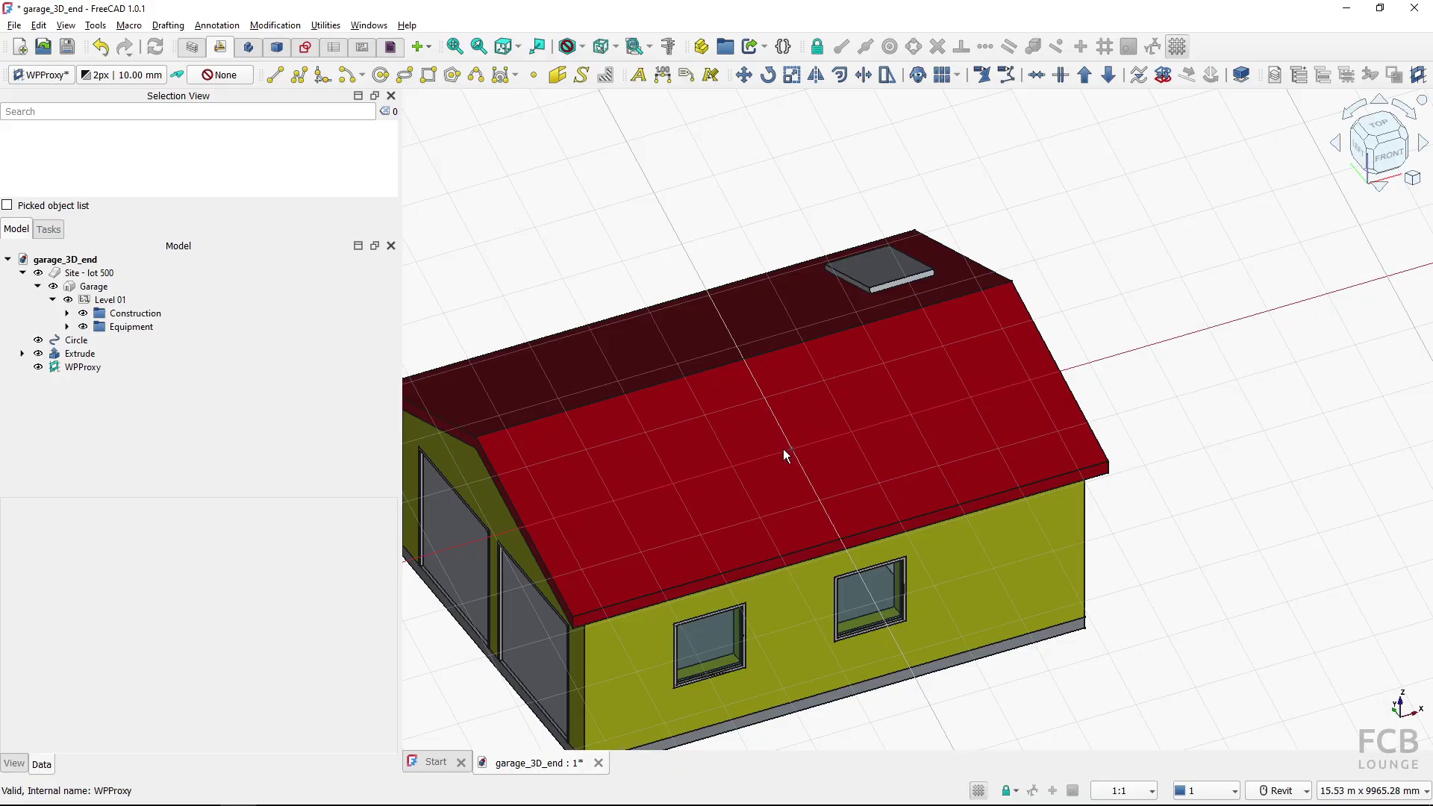
Orbit to the garage-door side and recall the view stored in the working plane proxy
shift+middle_drag(782, 450, 965, 401)
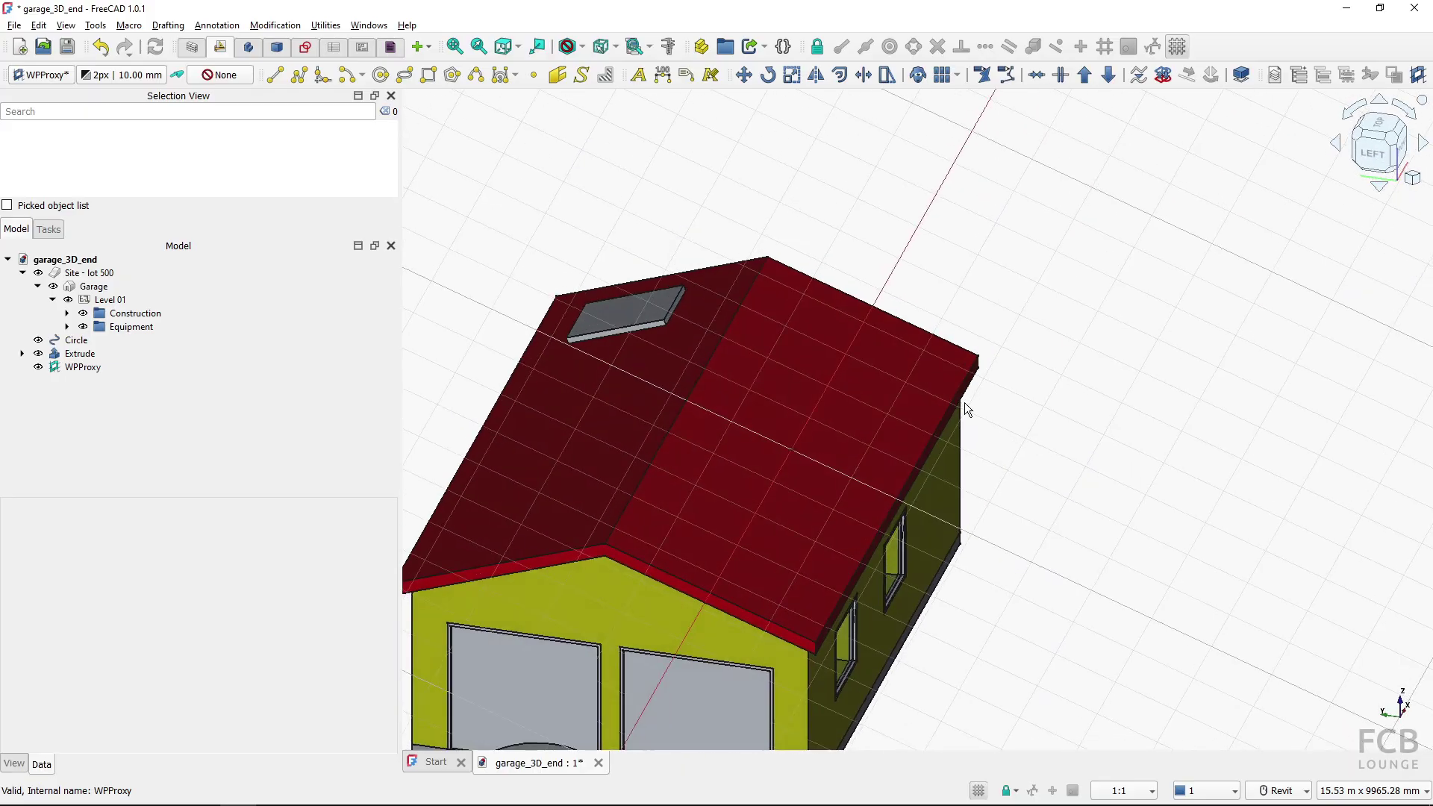
click(80, 367)
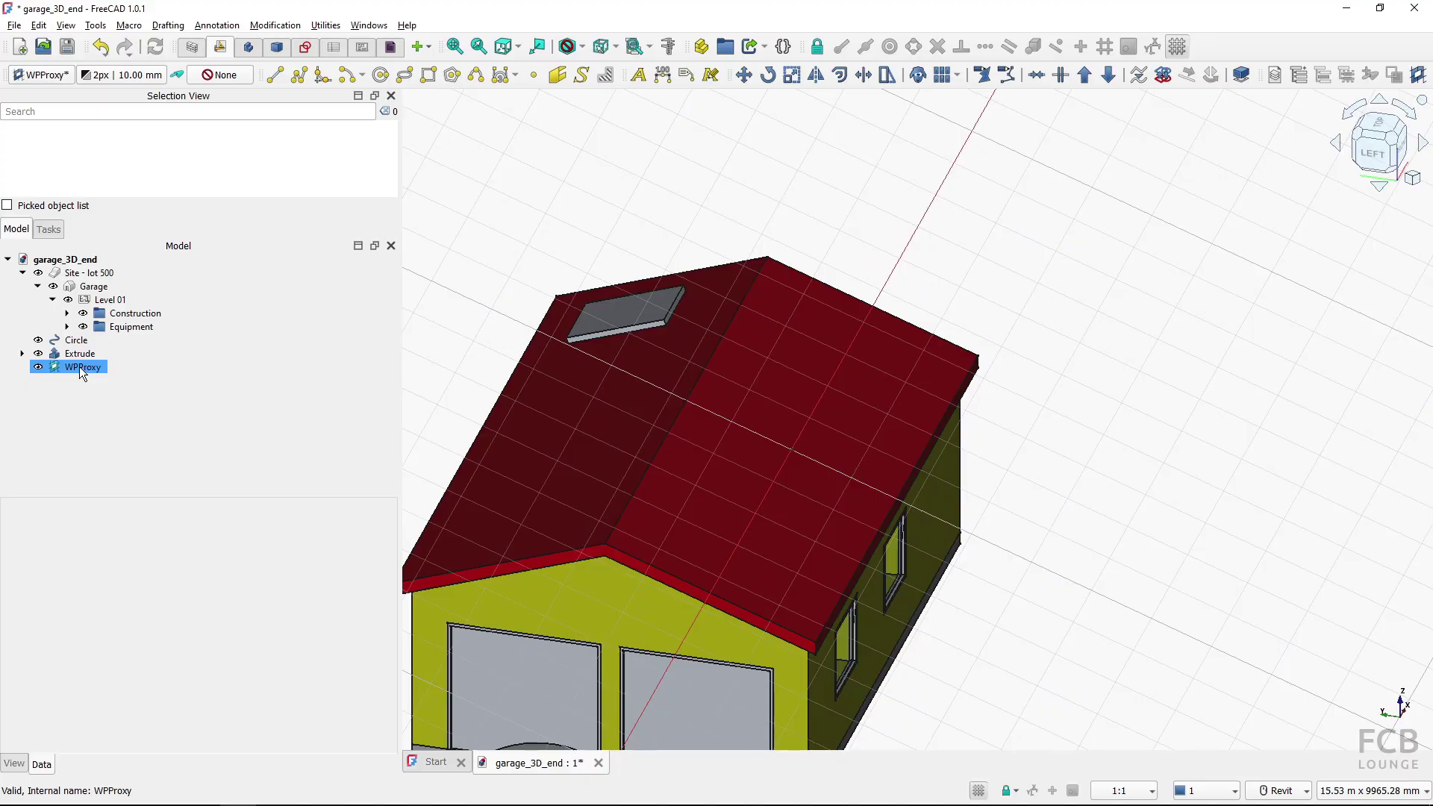
click(70, 369)
mouse_move(809, 486)
shift+middle_down()
mouse_move(742, 537)
mouse_move(826, 489)
mouse_move(986, 304)
mouse_move(803, 474)
shift+middle_up()
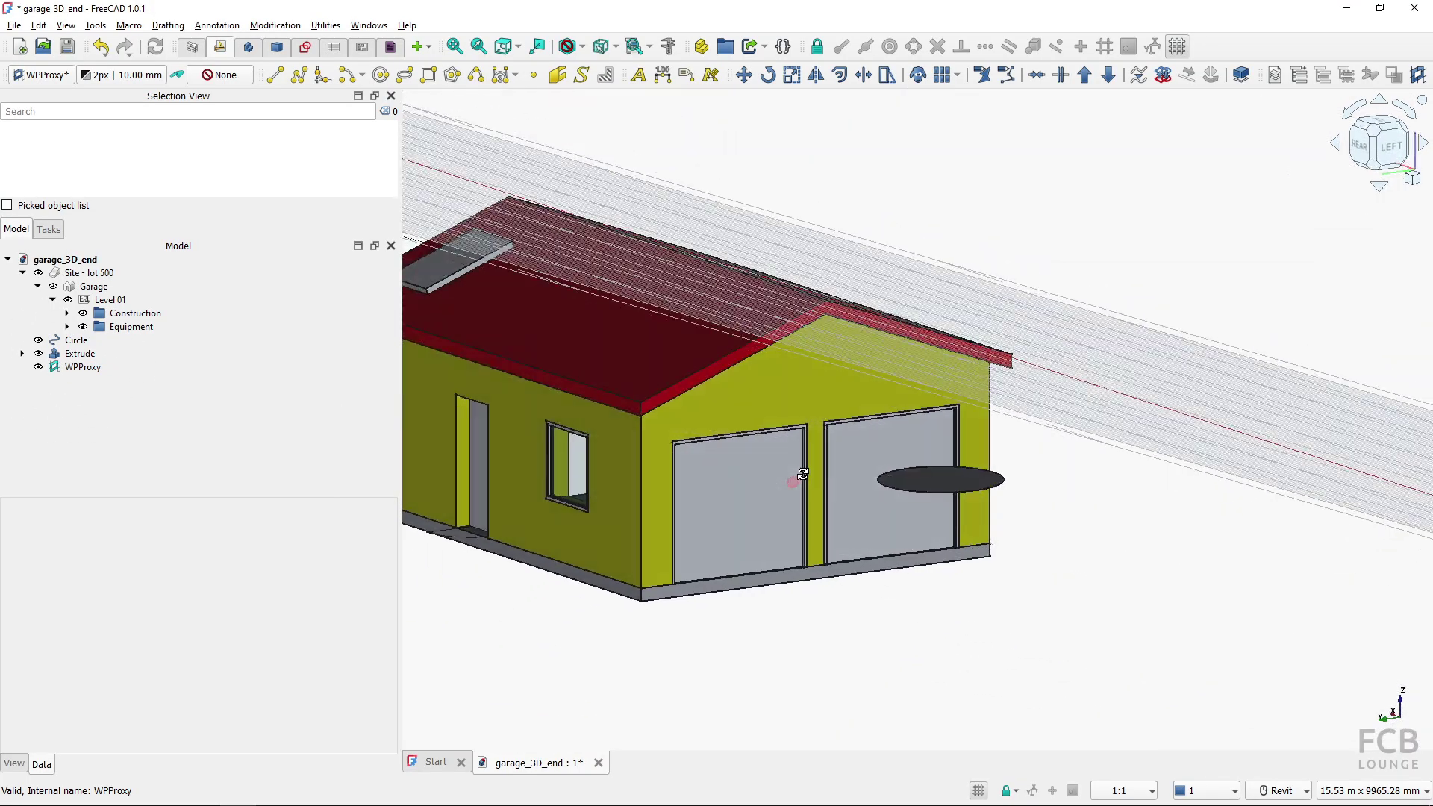
double_click(88, 373)
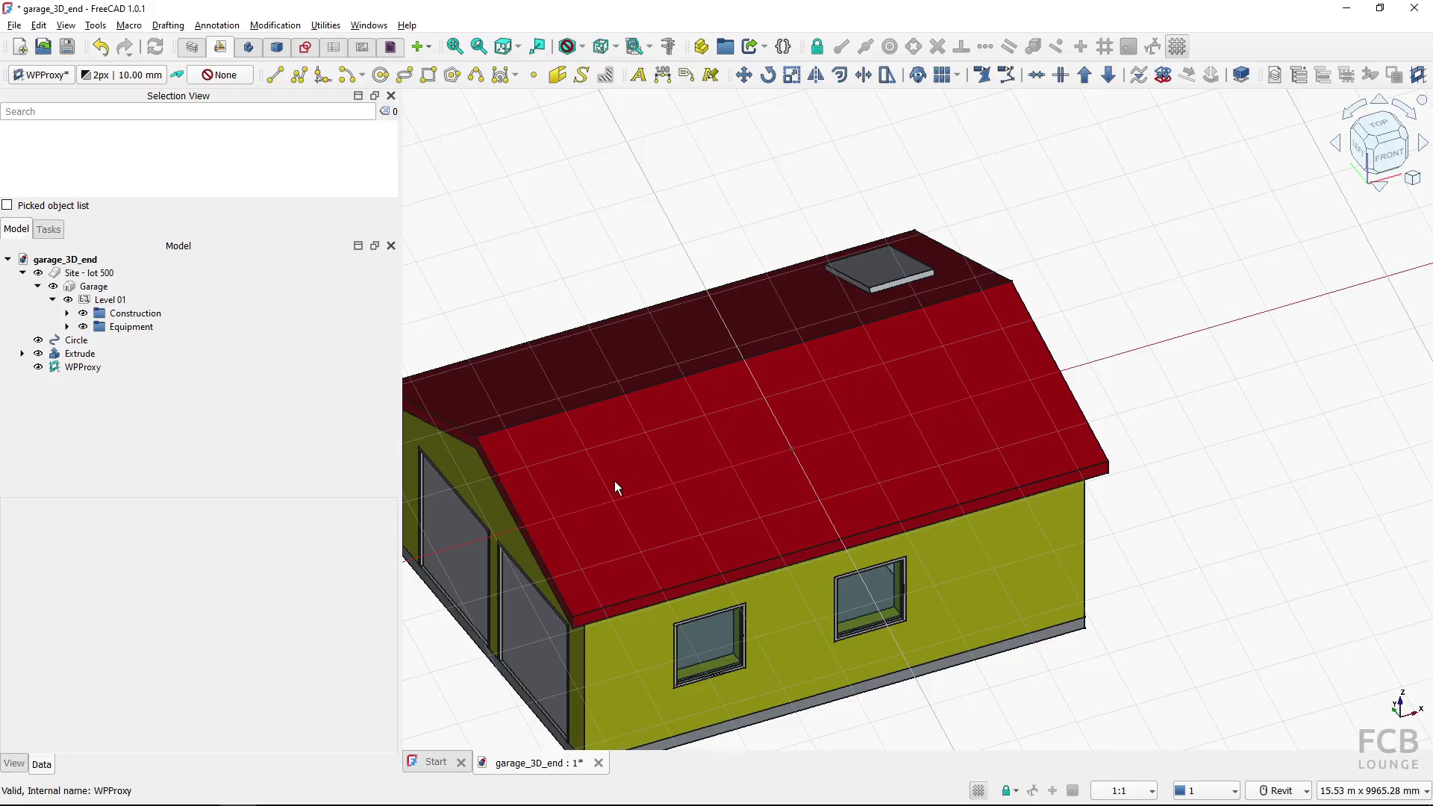
Center the view squarely on the roof-aligned working plane from the working plane setup
shift+middle_drag(948, 354, 856, 403)
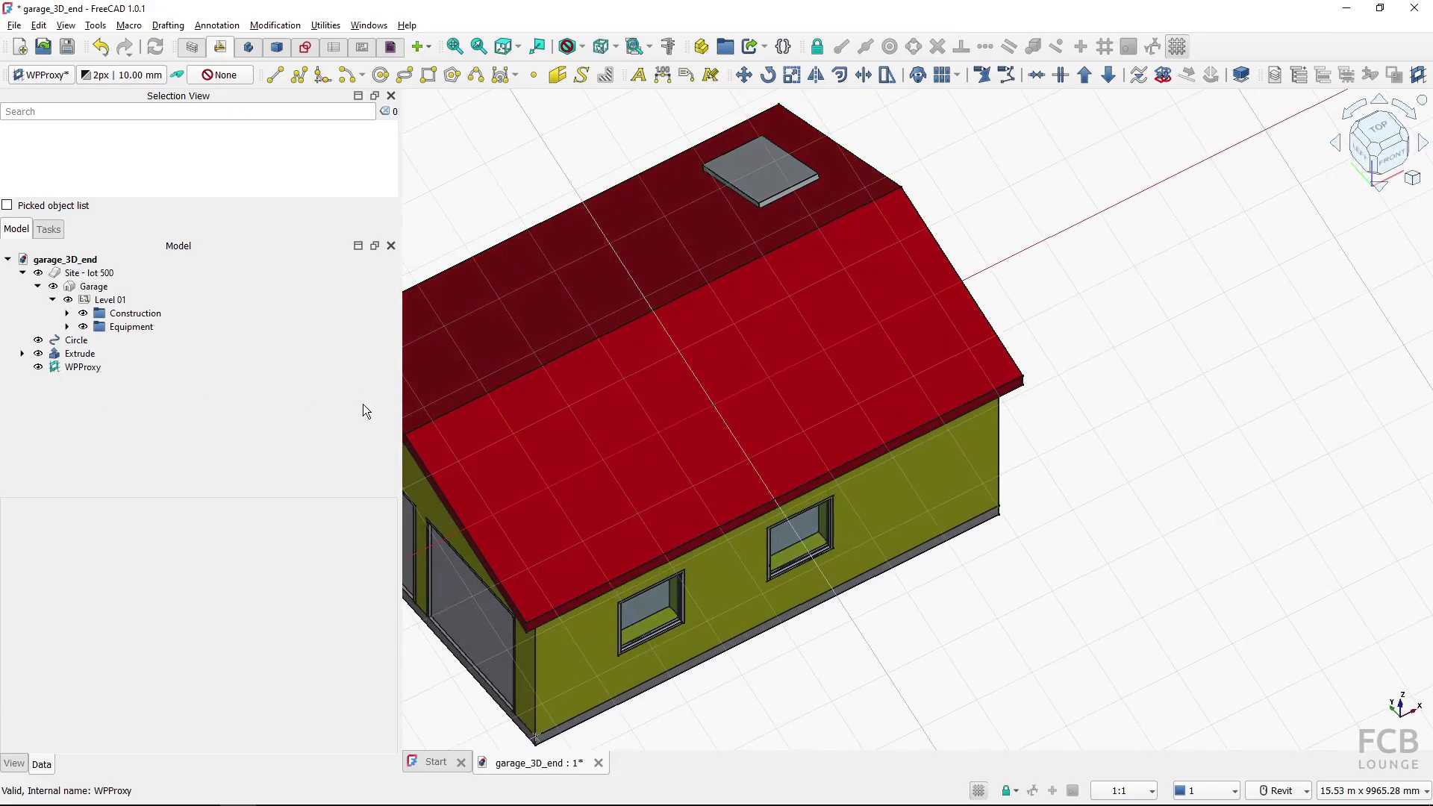
click(73, 369)
click(56, 74)
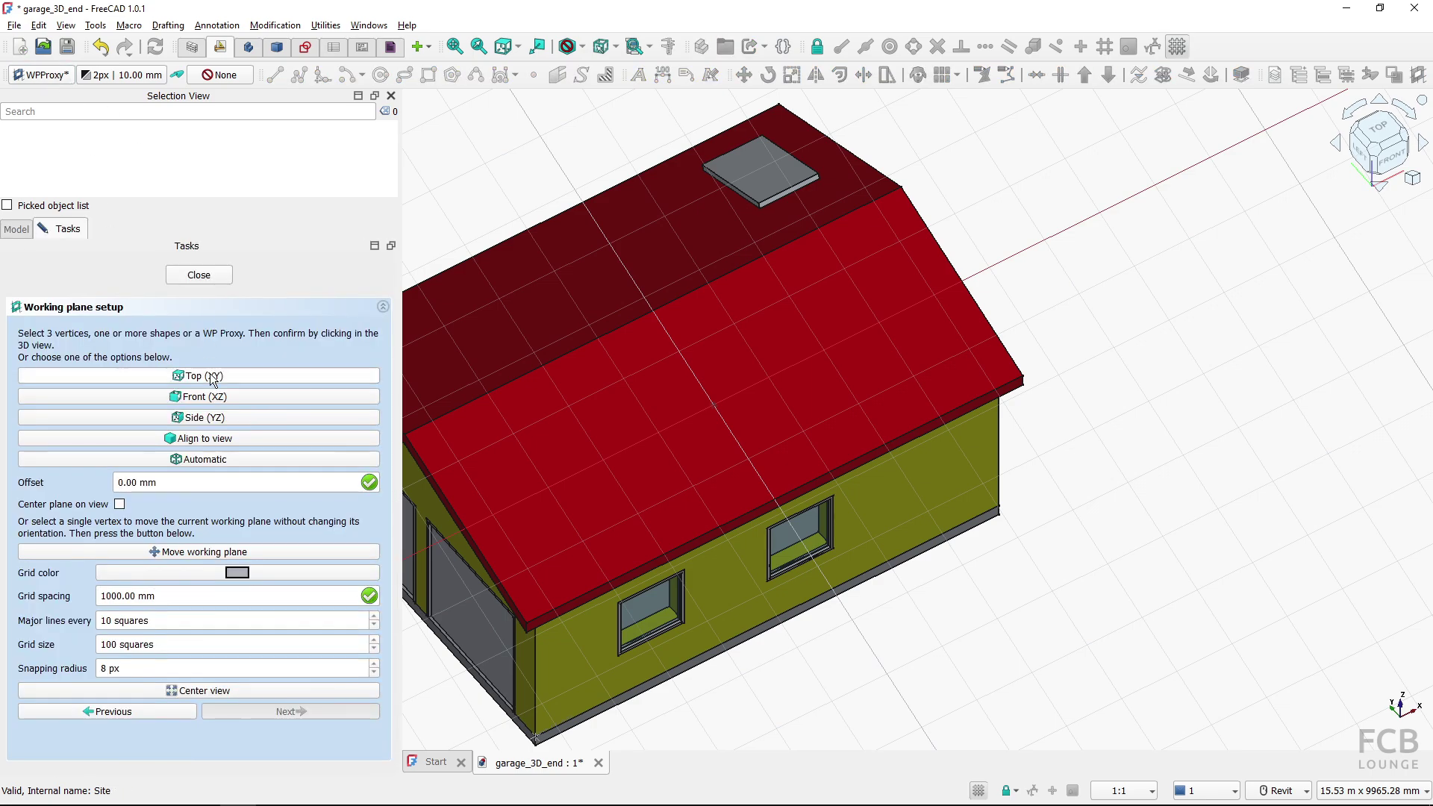
click(207, 692)
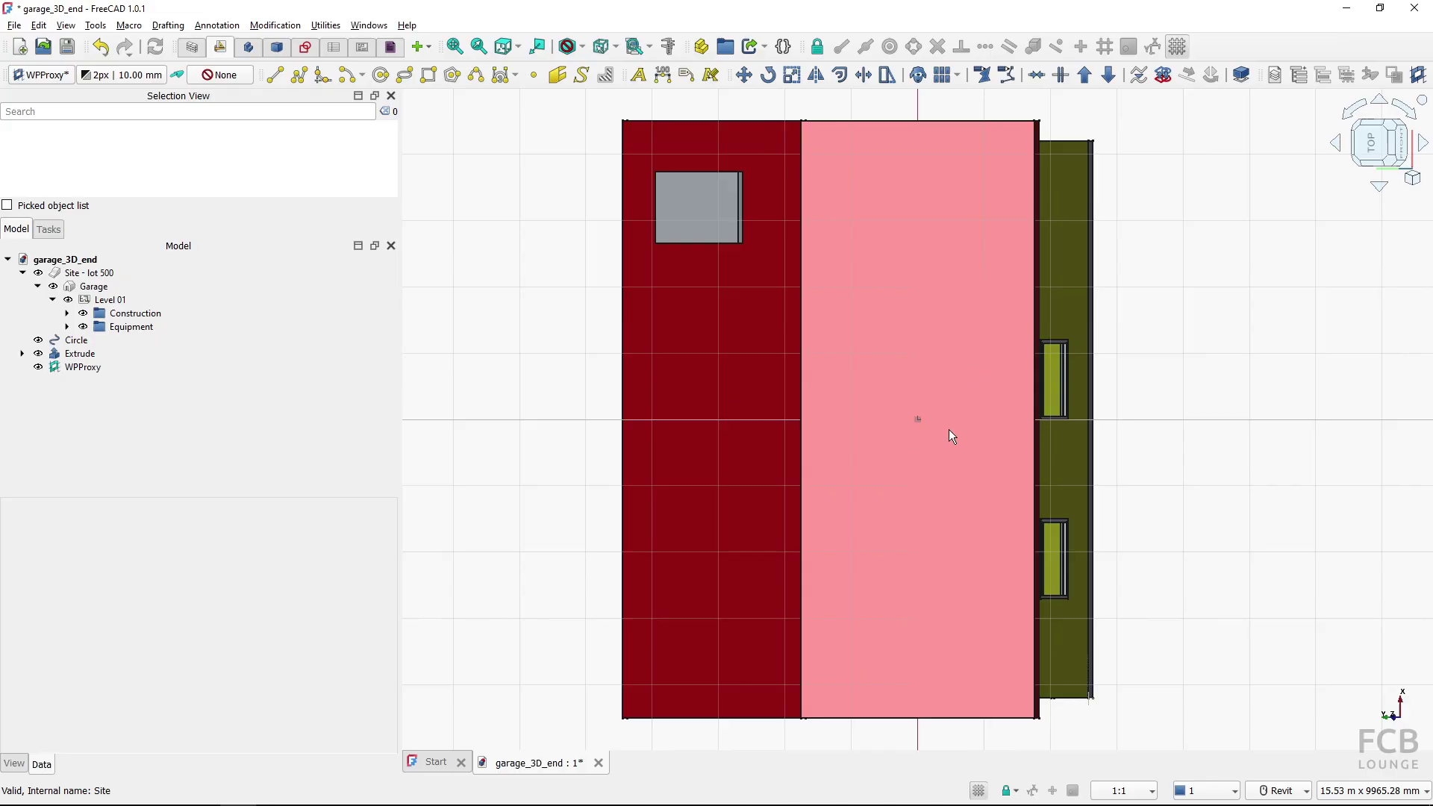
Write the current camera position to the working plane proxy and recall it from a different view
click(83, 368)
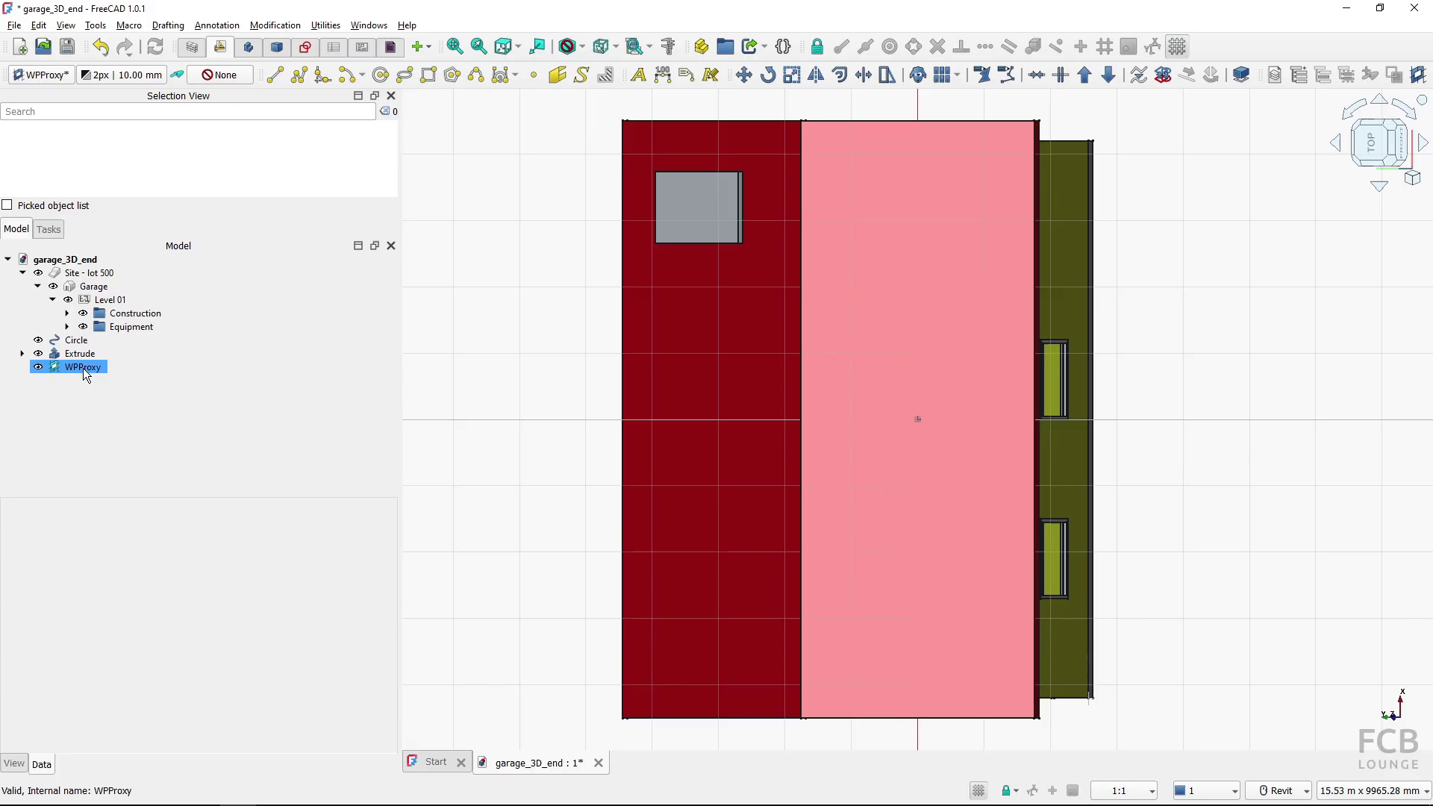
right_click(87, 375)
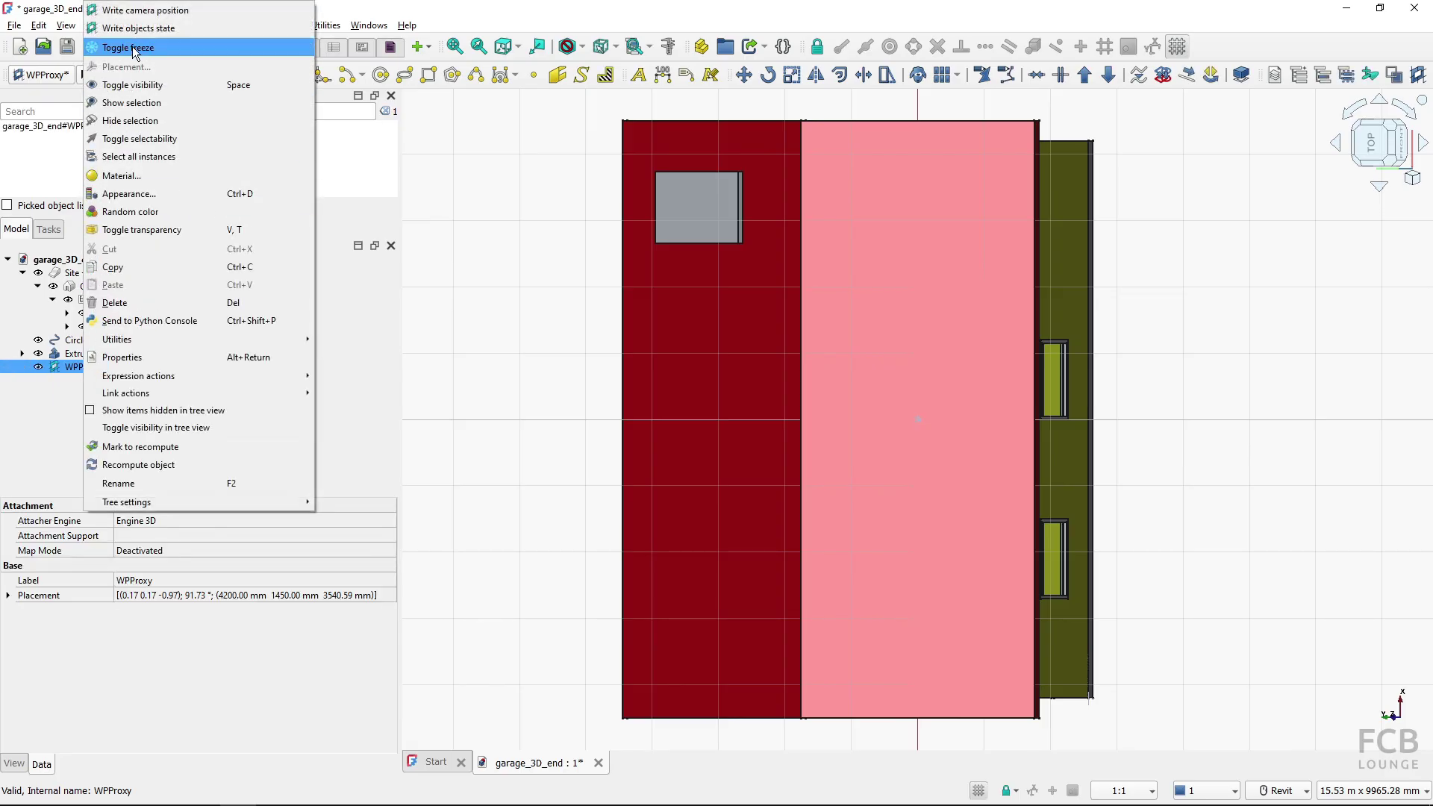
click(150, 16)
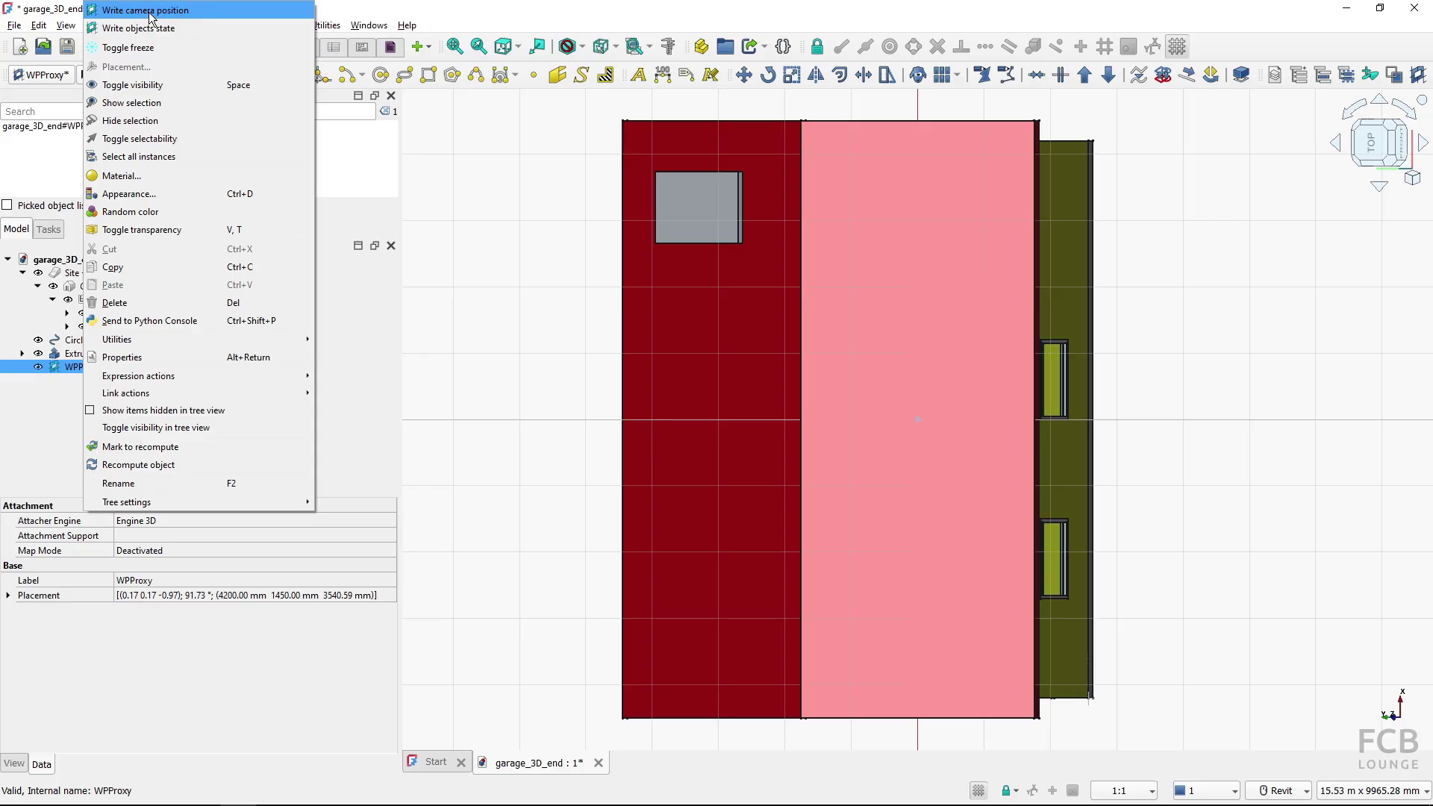
click(150, 17)
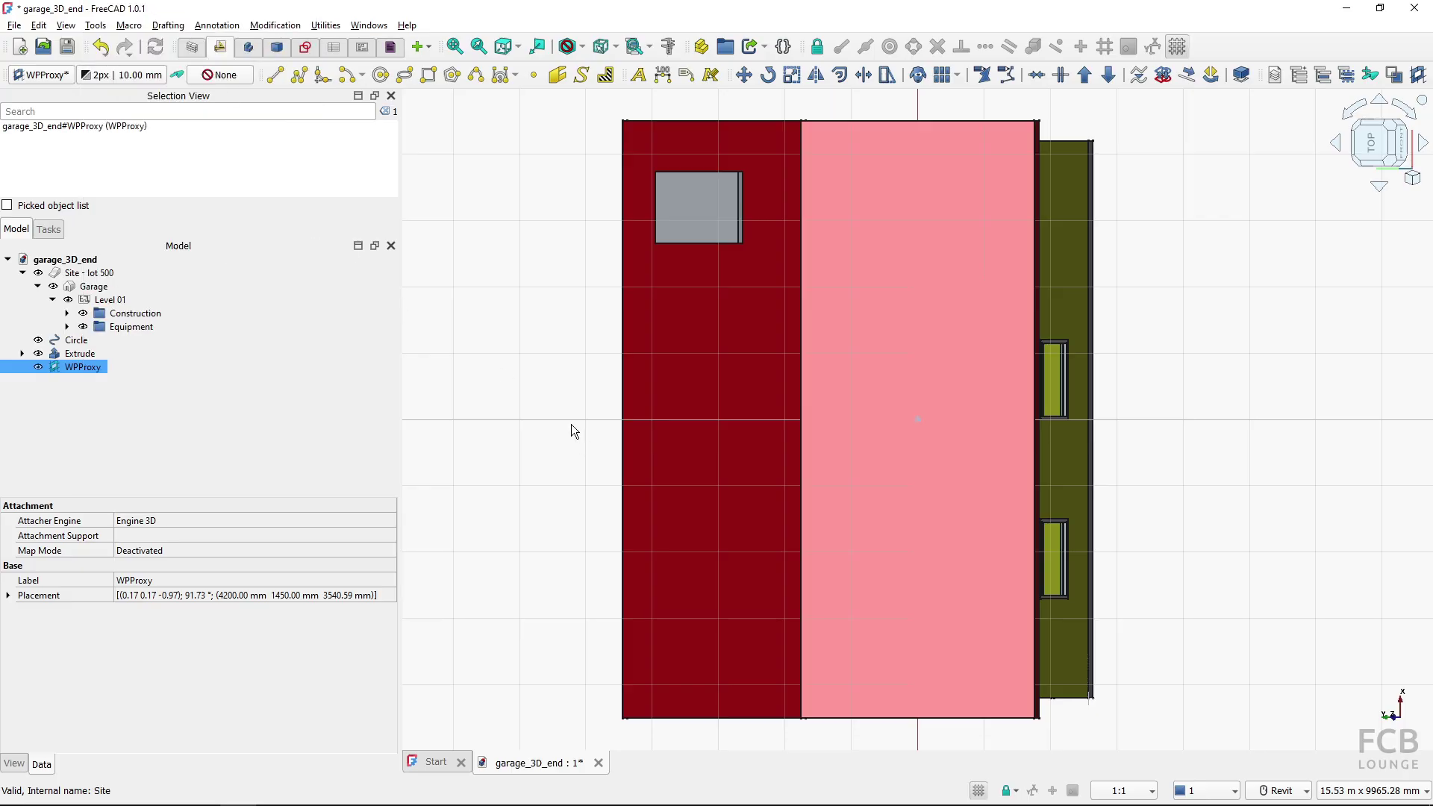
key(0)
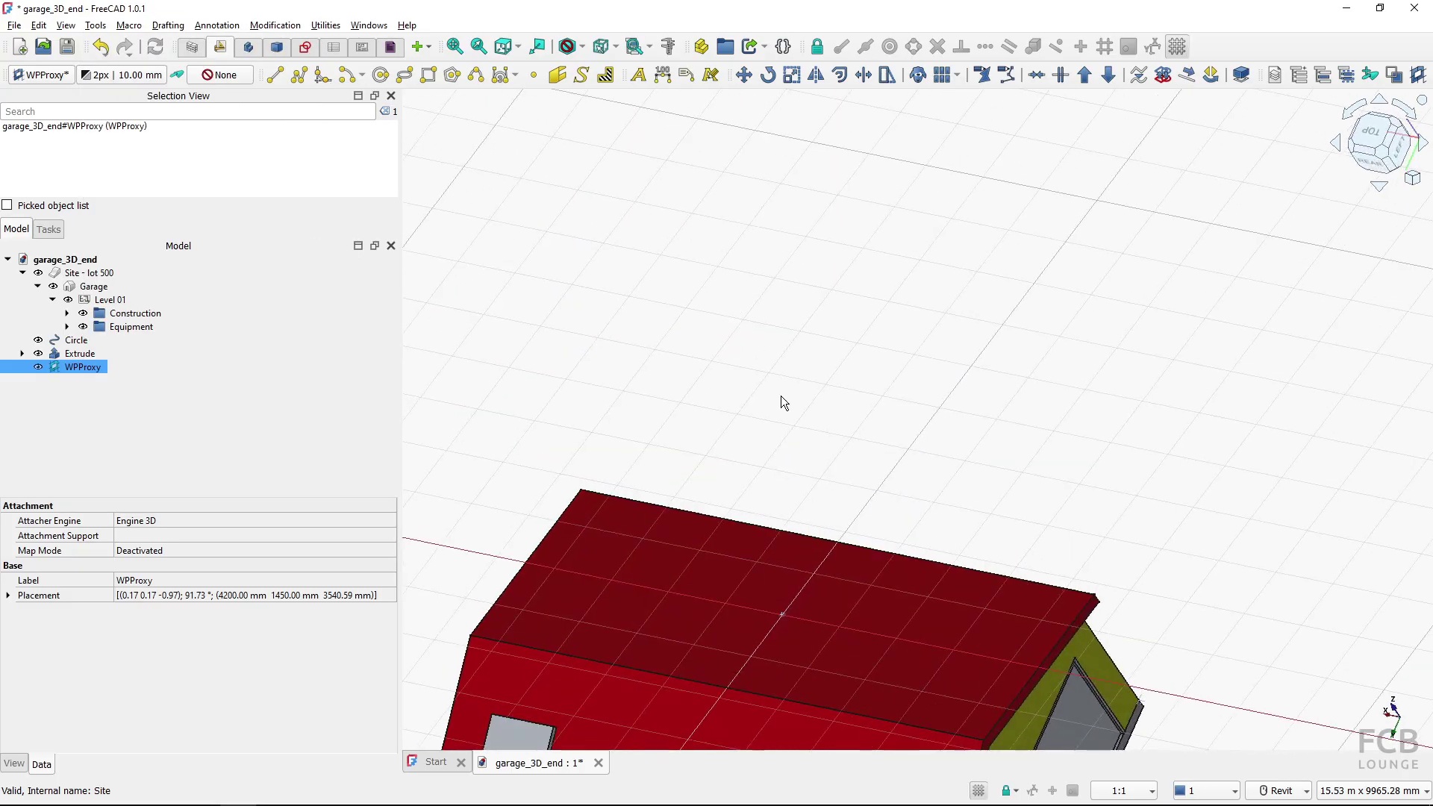
click(30, 78)
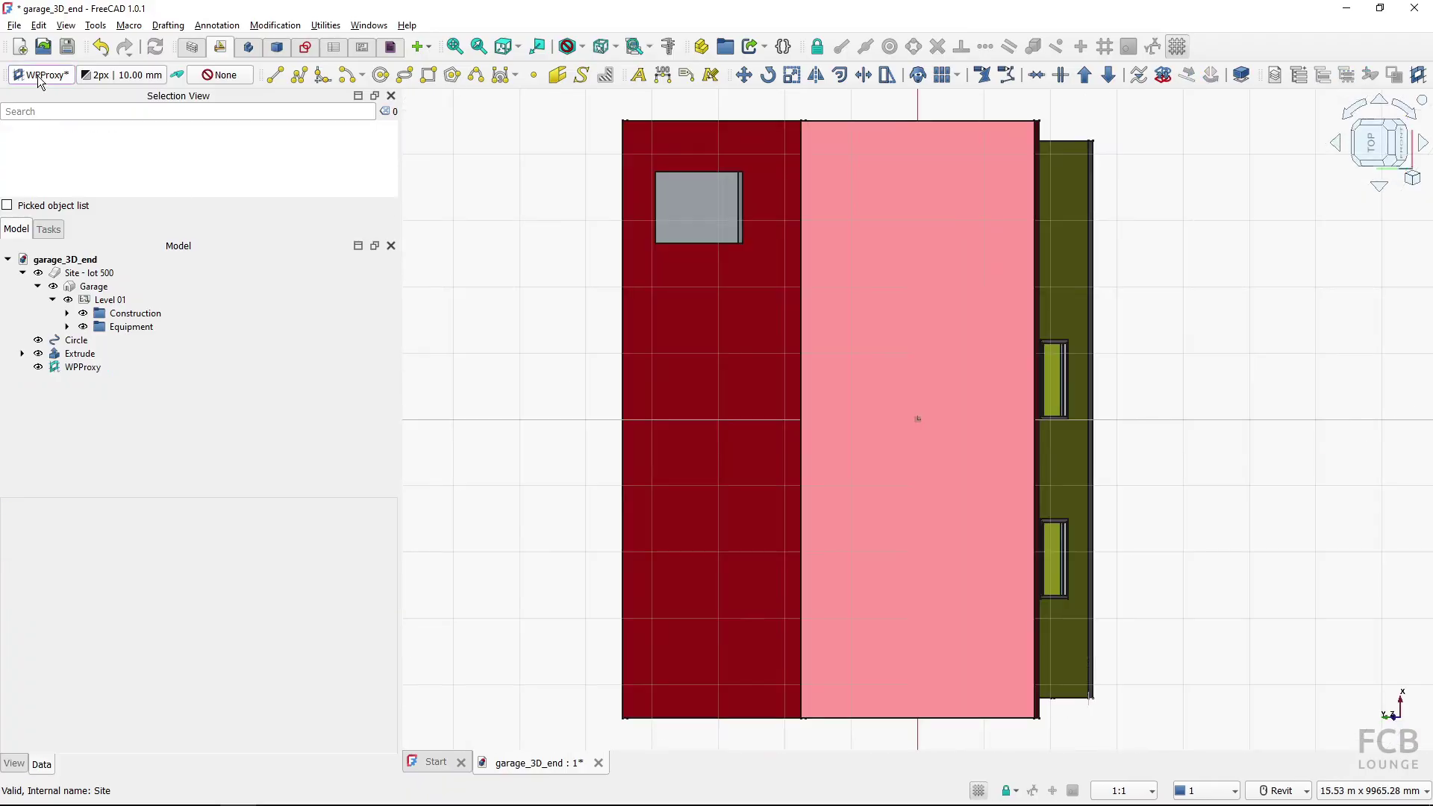
Set the working plane back to Top (XY), and restore the roof-aligned plane with its newly stored camera position from the proxy
mouse_move(576, 463)
shift+middle_down()
mouse_move(768, 351)
mouse_move(774, 483)
mouse_move(682, 506)
mouse_move(571, 447)
shift+middle_up()
scroll(771, 418, down, 5)
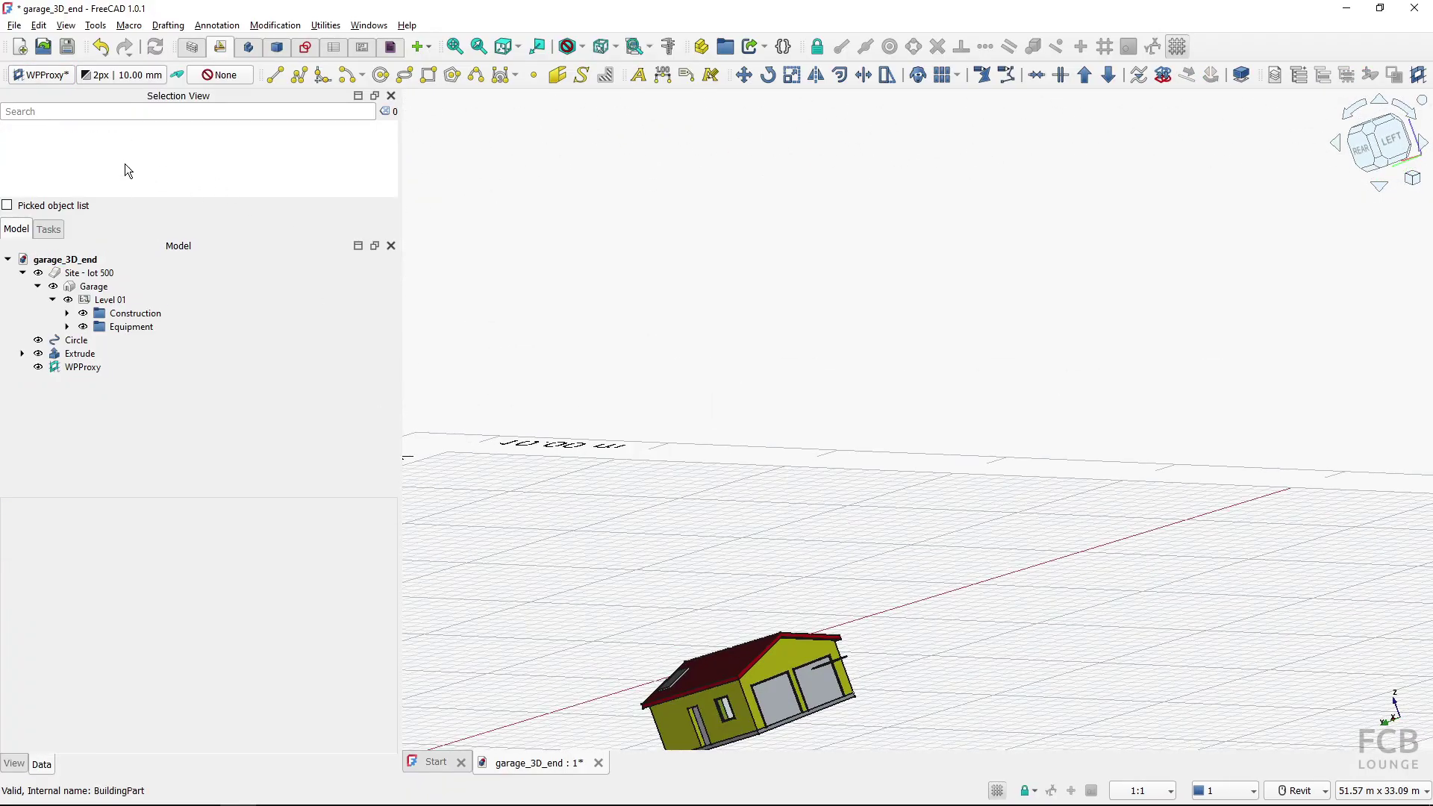
click(53, 80)
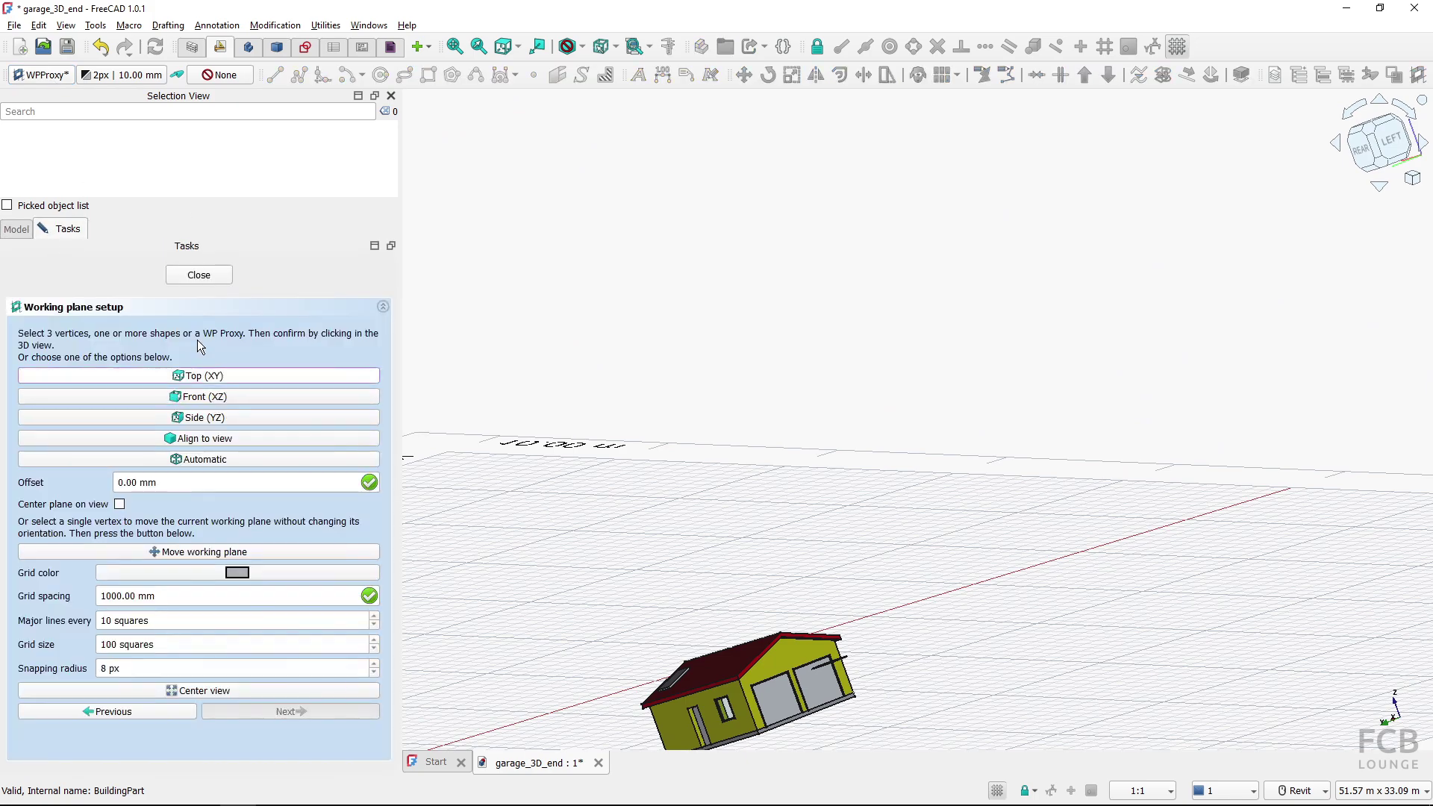
click(224, 376)
click(240, 350)
middle_drag(702, 573, 733, 451)
scroll(723, 482, up, 4)
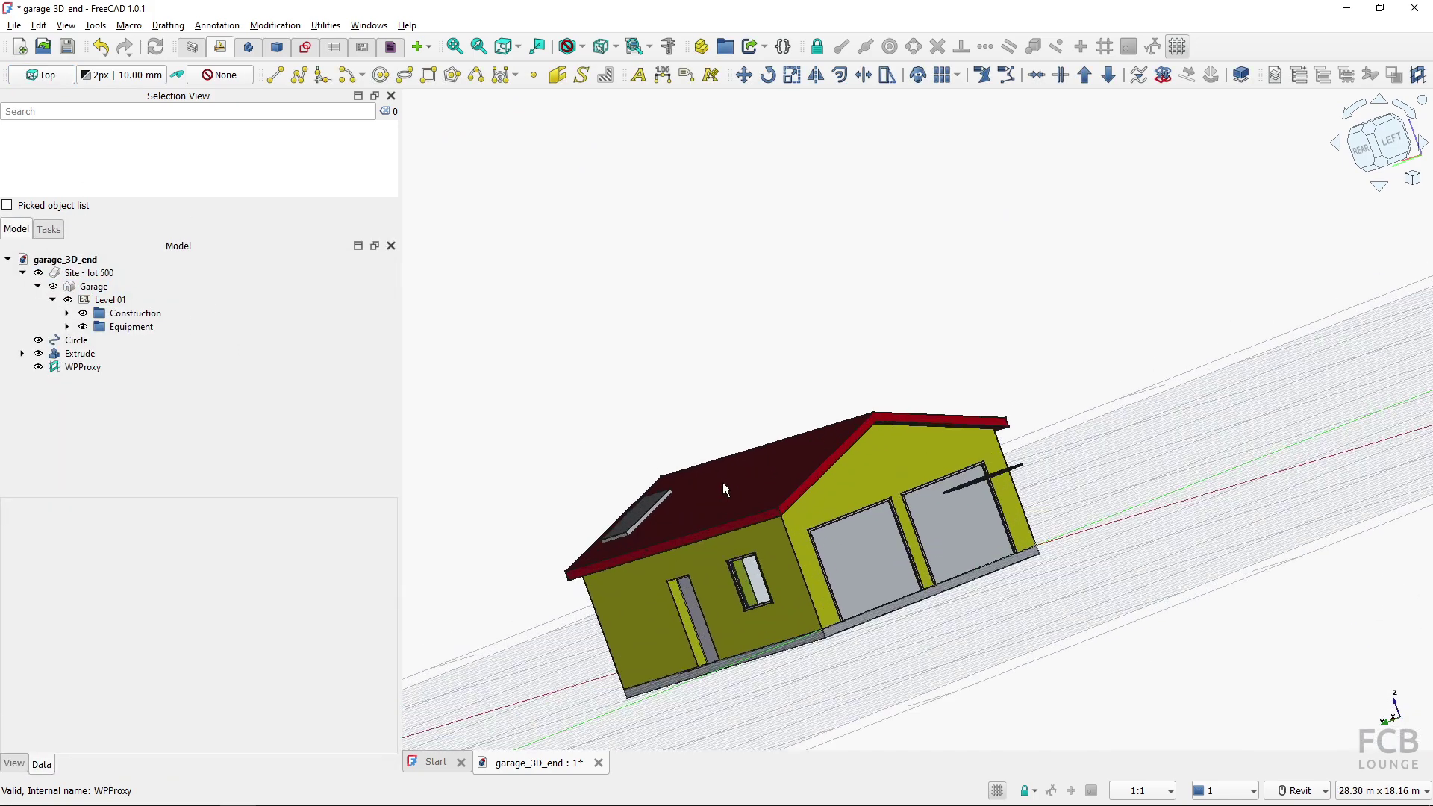
double_click(77, 369)
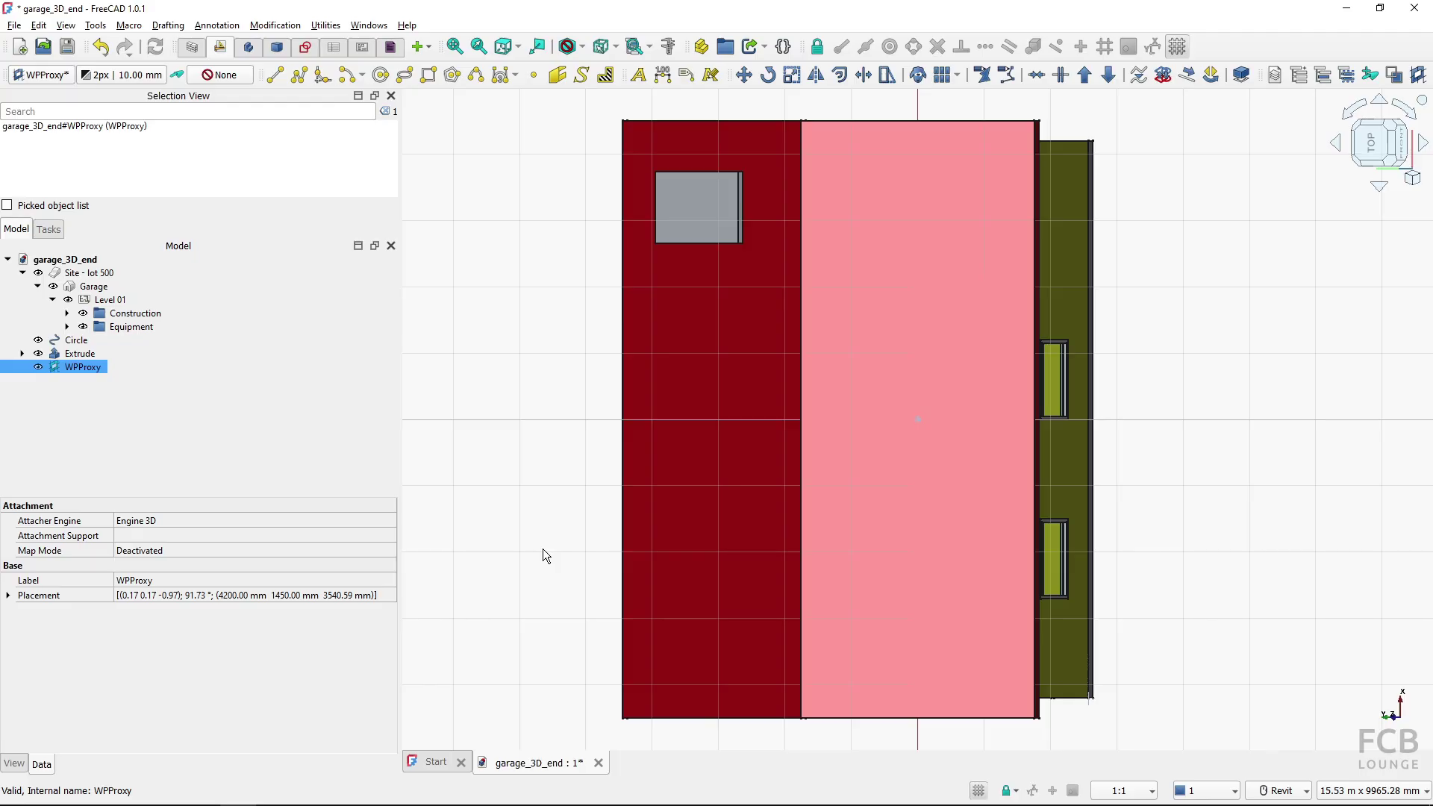
shift+middle_drag(883, 569, 848, 409)
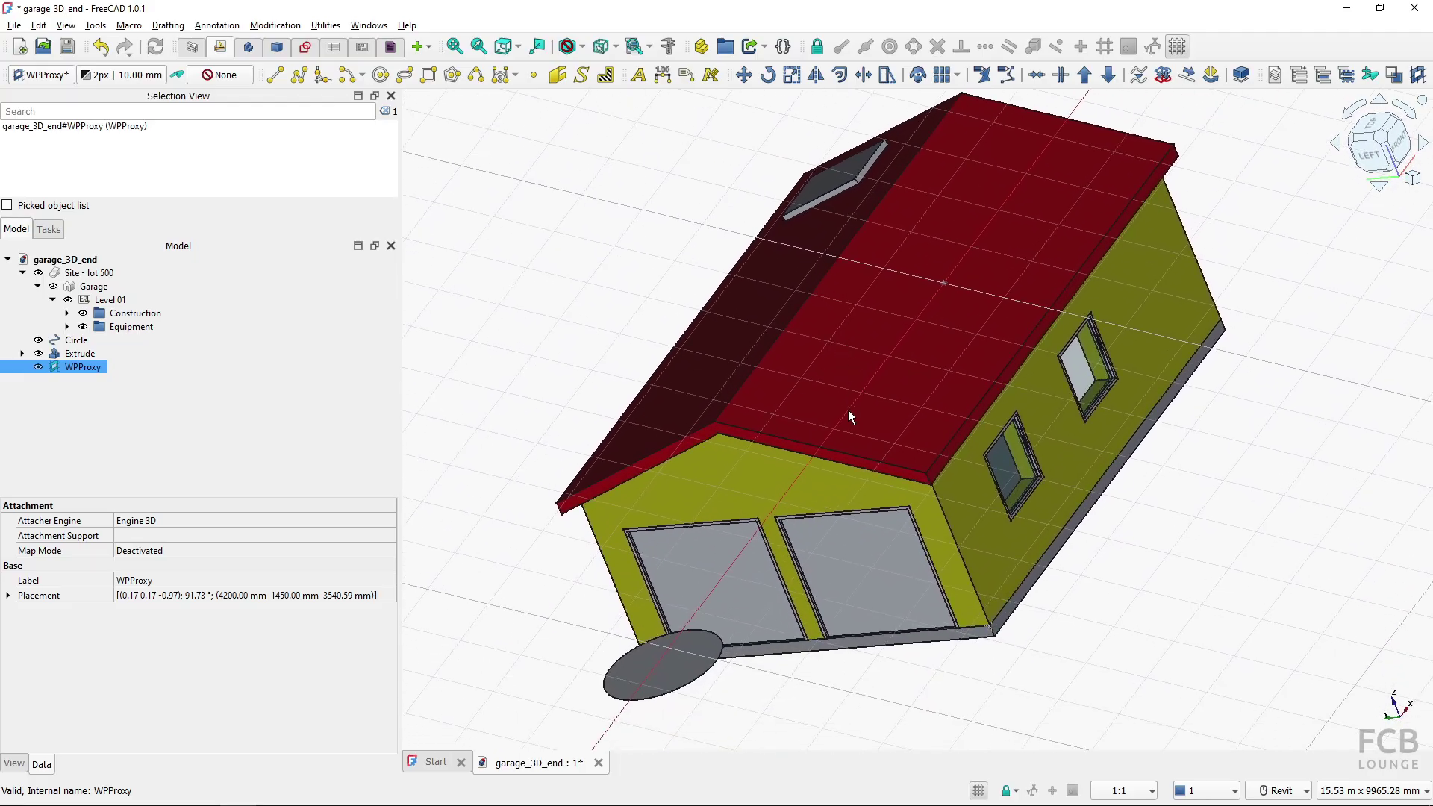